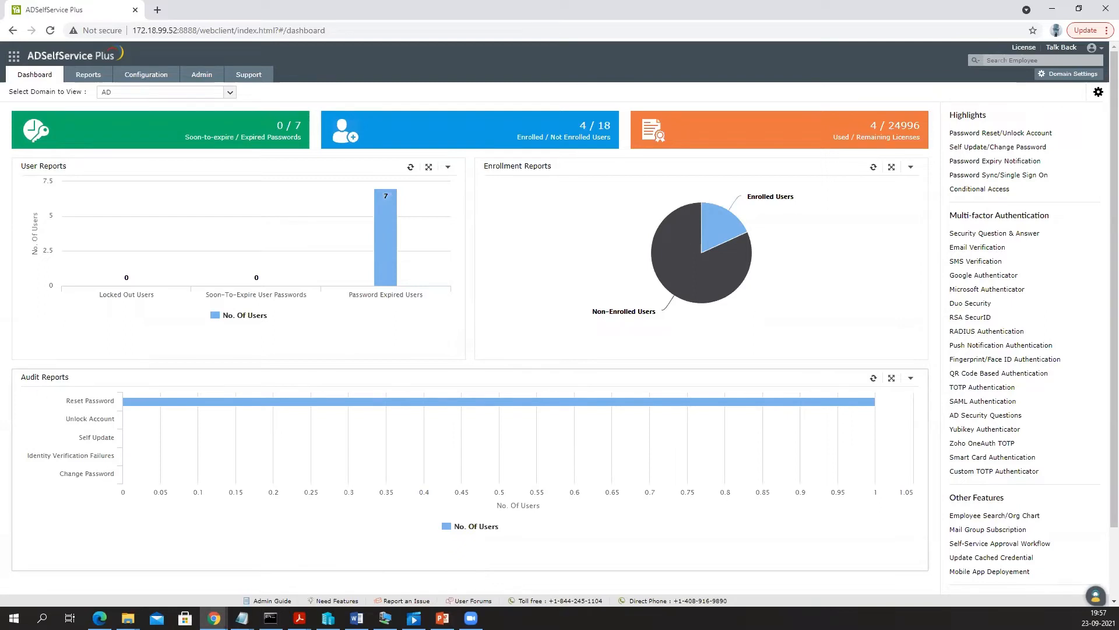
- Log back in to ADSelfService Plus with the admin password to reload the dashboard
left_click(163, 78)
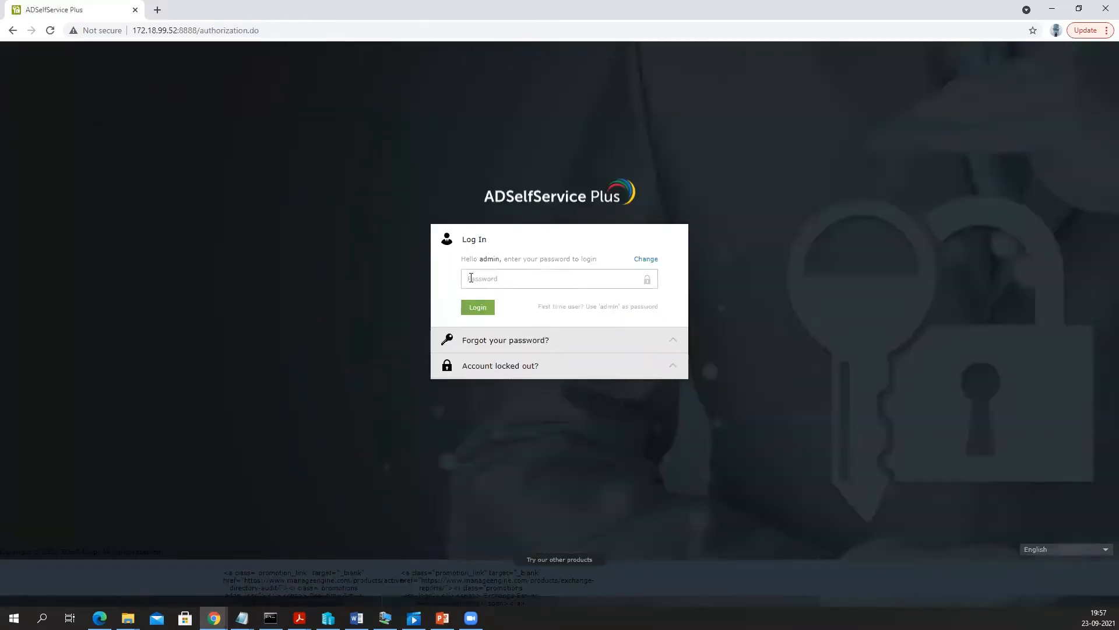
type("••")
key("Return")
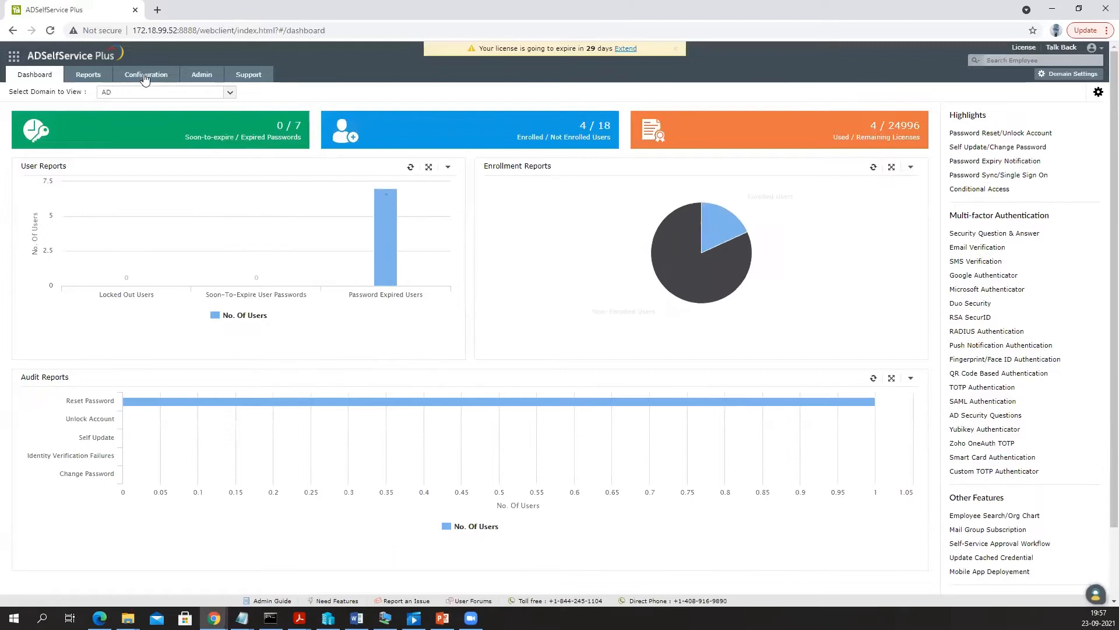
- Go to Configuration, dismiss the license-expiry banner, and highlight the Policy Configuration title
left_click(146, 78)
left_click(680, 51)
left_click_drag(155, 91, 221, 89)
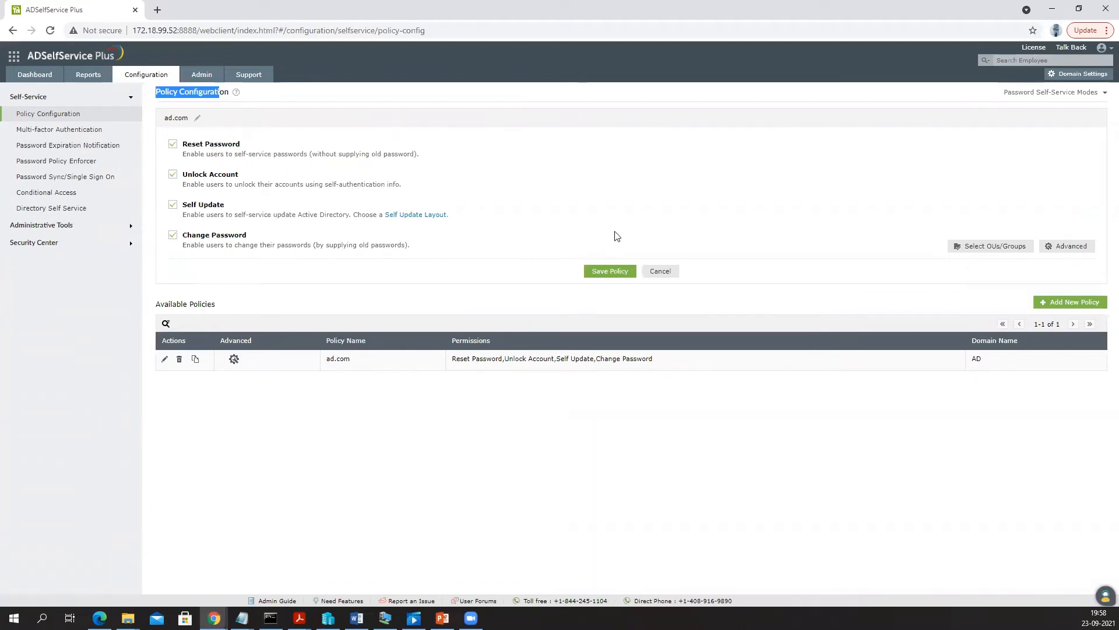
left_click(986, 252)
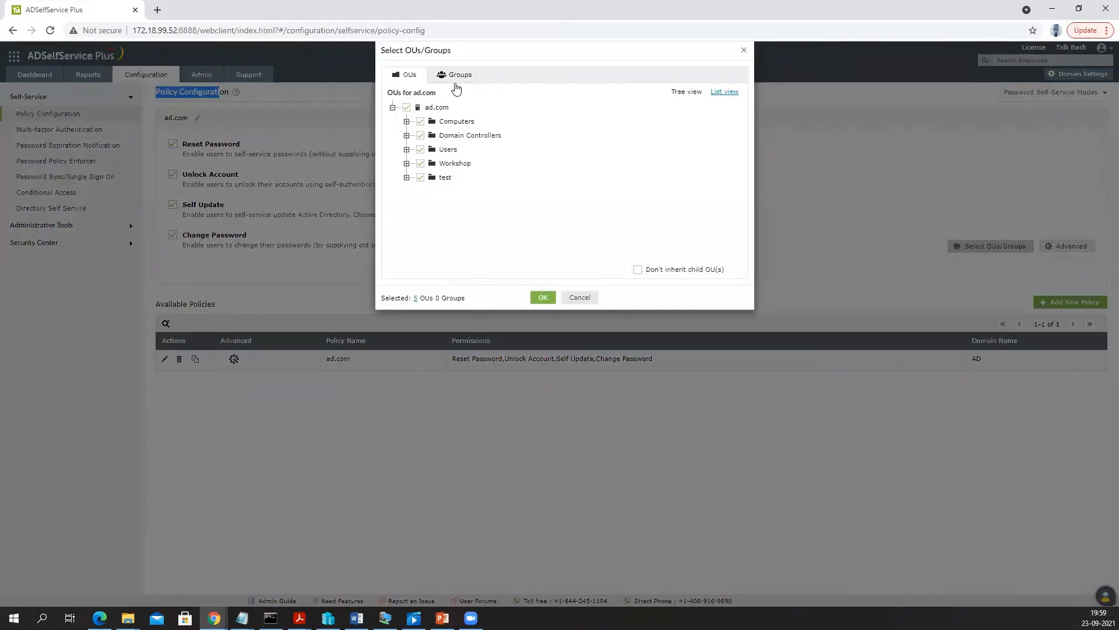
left_click(456, 75)
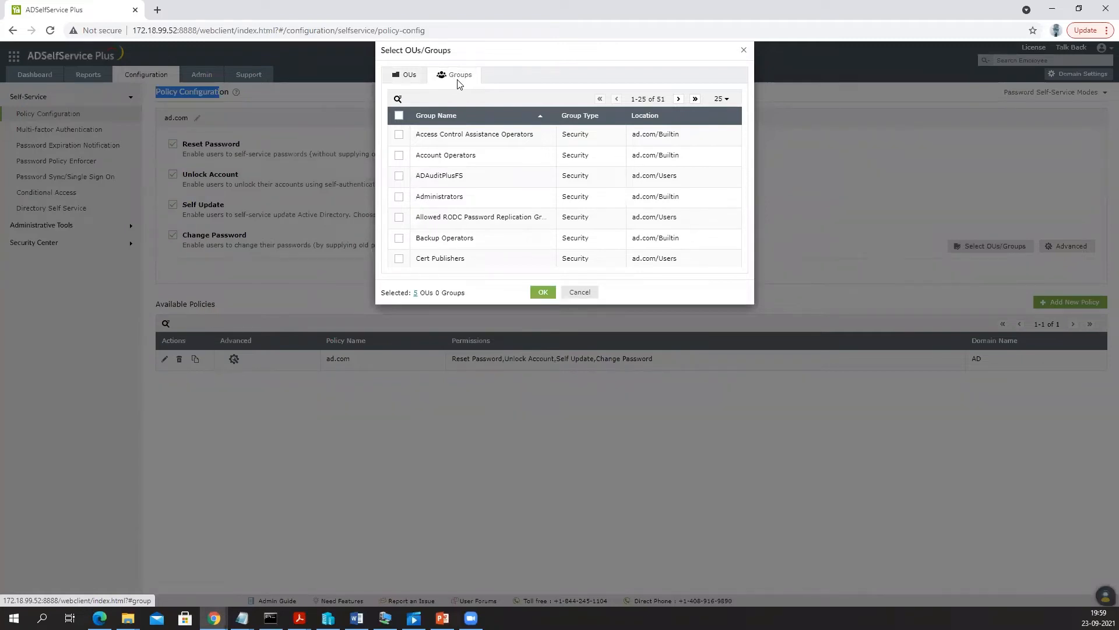
left_click(410, 76)
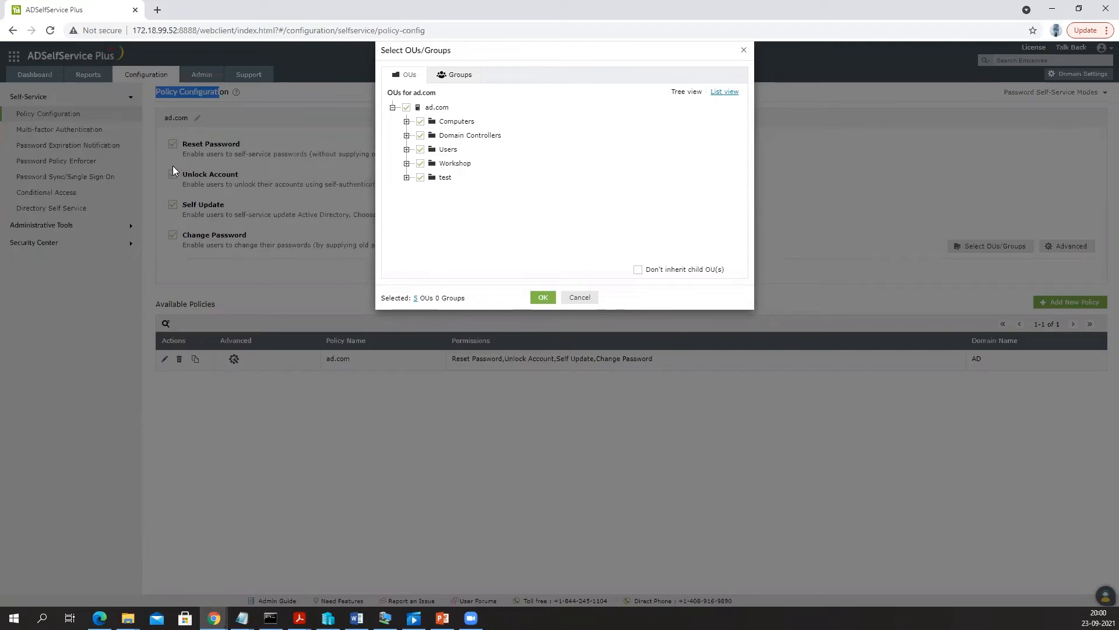
left_click(461, 75)
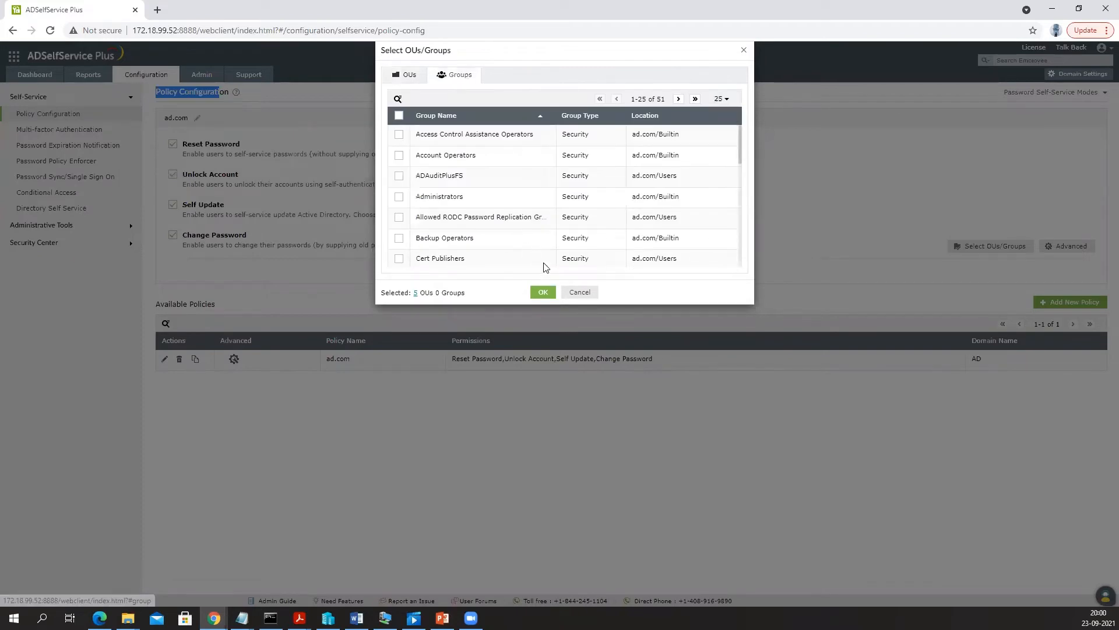
left_click(578, 294)
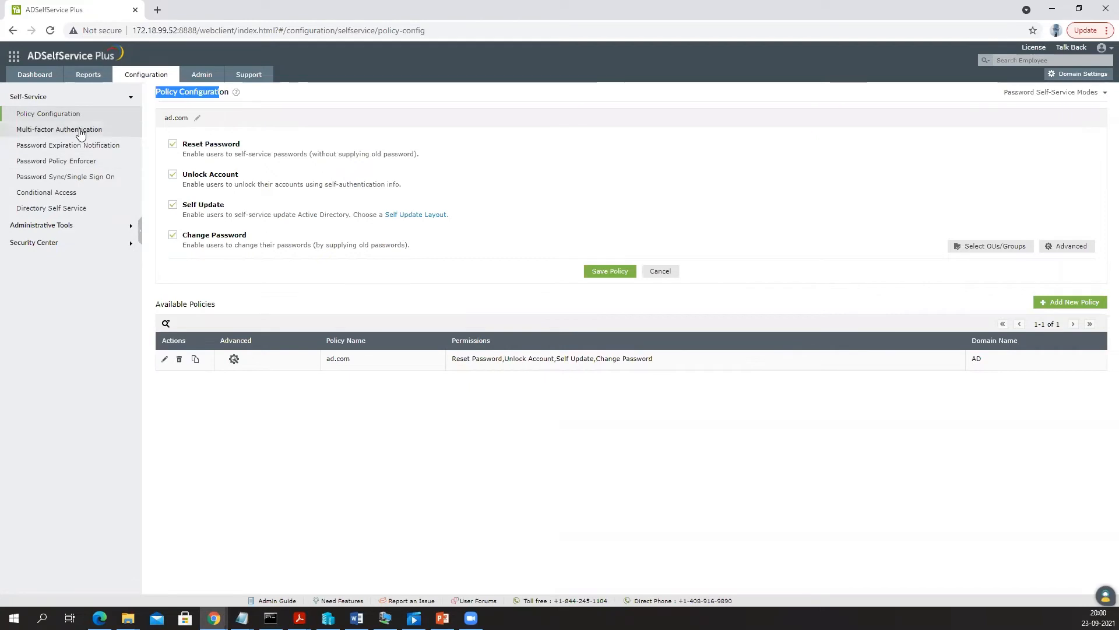
- Open Multi-factor Authentication for ad.com and scroll through the configured authenticators
left_click(53, 130)
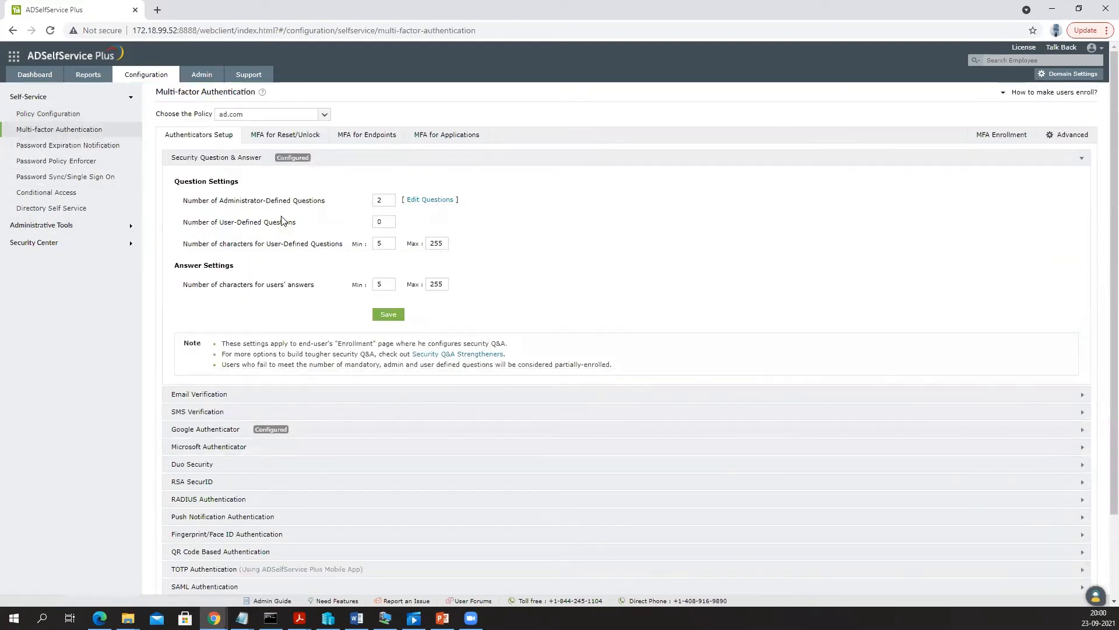
scroll(286, 227, "down", 2)
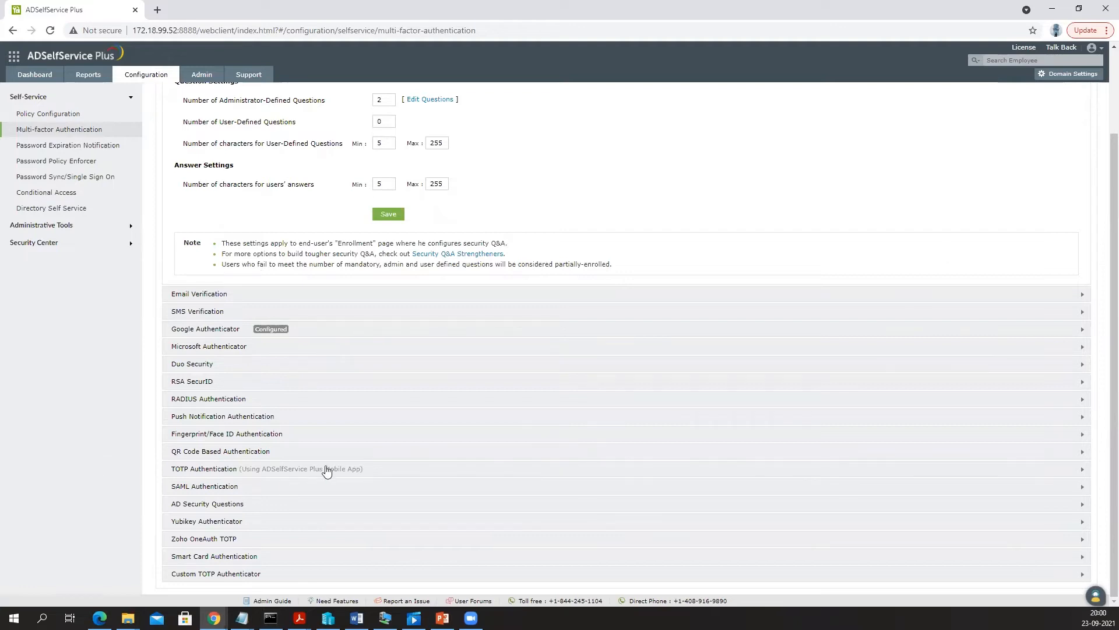
scroll(349, 346, "up", 1)
scroll(351, 347, "up", 2)
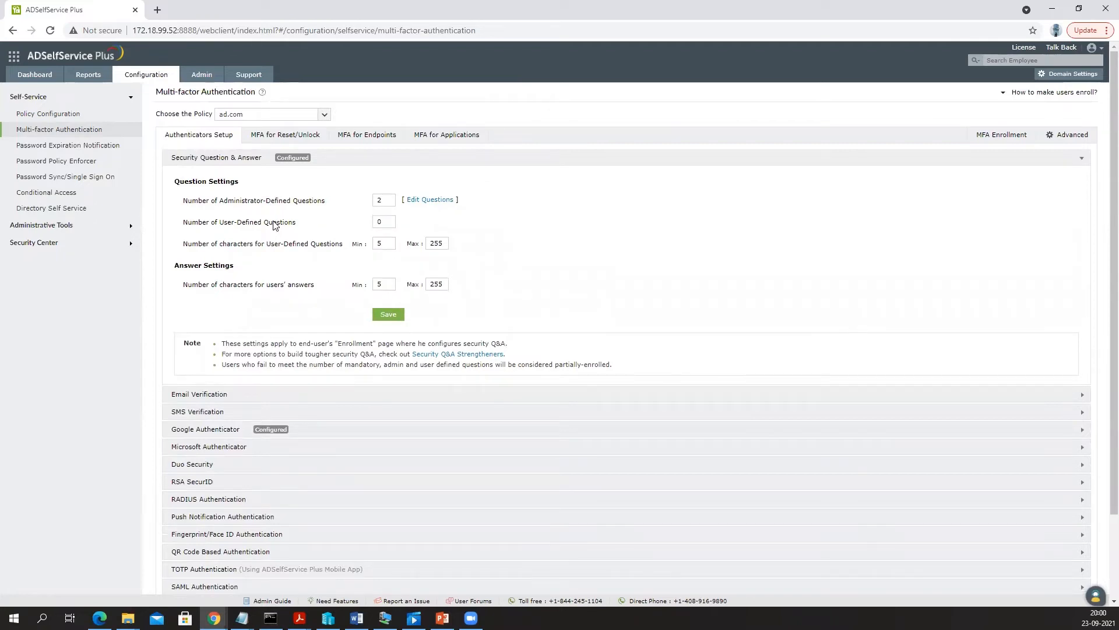
scroll(294, 271, "down", 3)
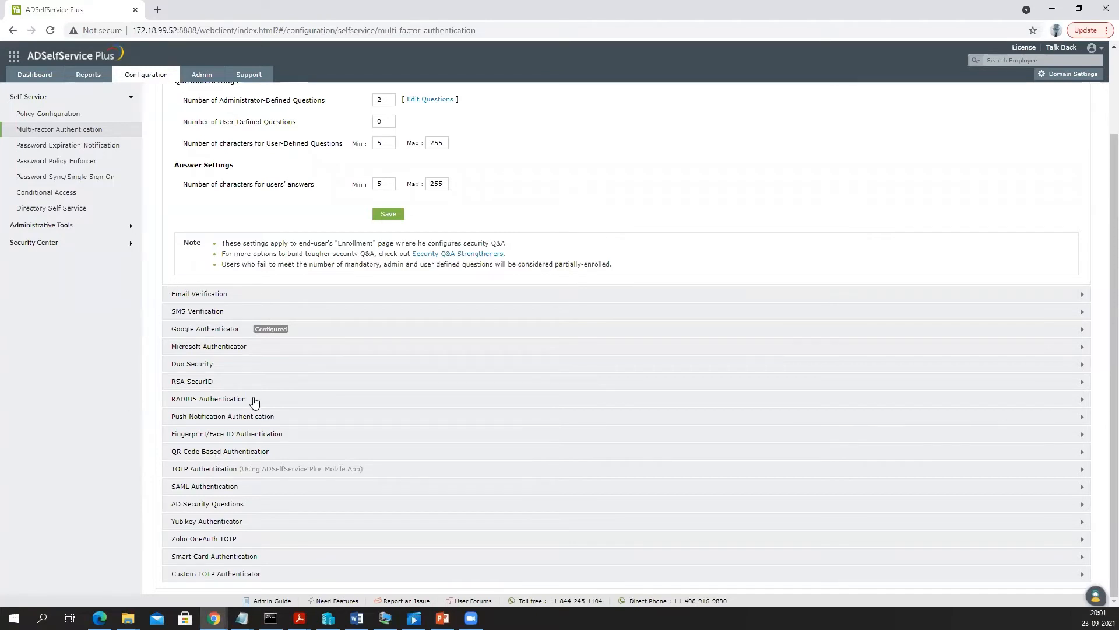
scroll(254, 403, "up", 2)
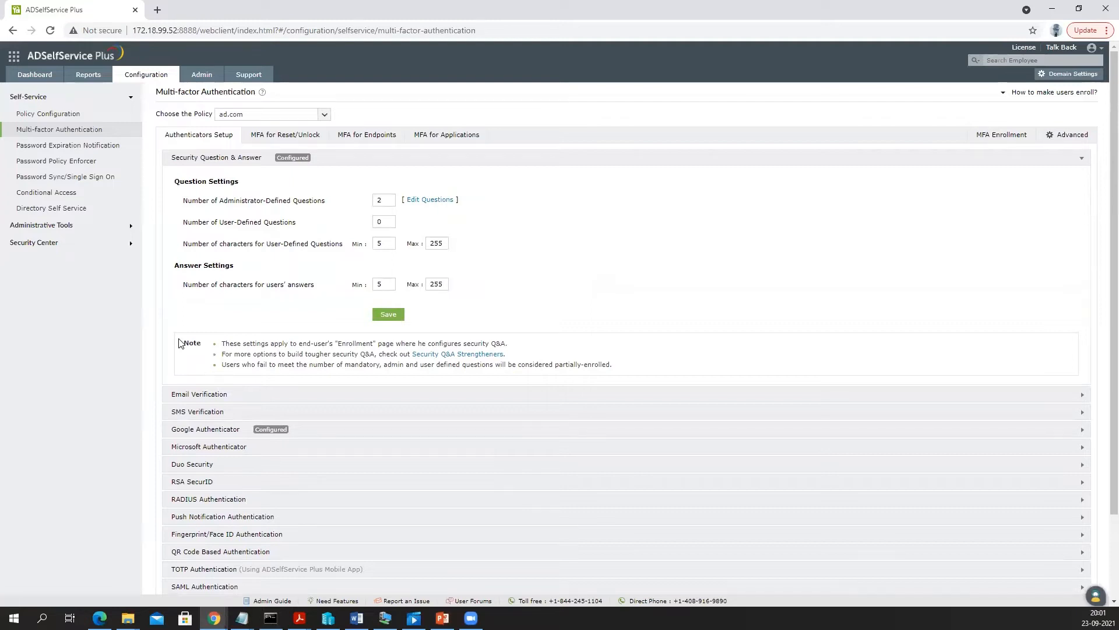
- Review the MFA for Reset/Unlock tab and its factor-count choices, currently 1 factor: Security Questions
left_click(295, 136)
left_click(446, 168)
left_click(178, 134)
left_click(178, 134)
scroll(375, 217, "down", 1)
scroll(375, 216, "down", 2)
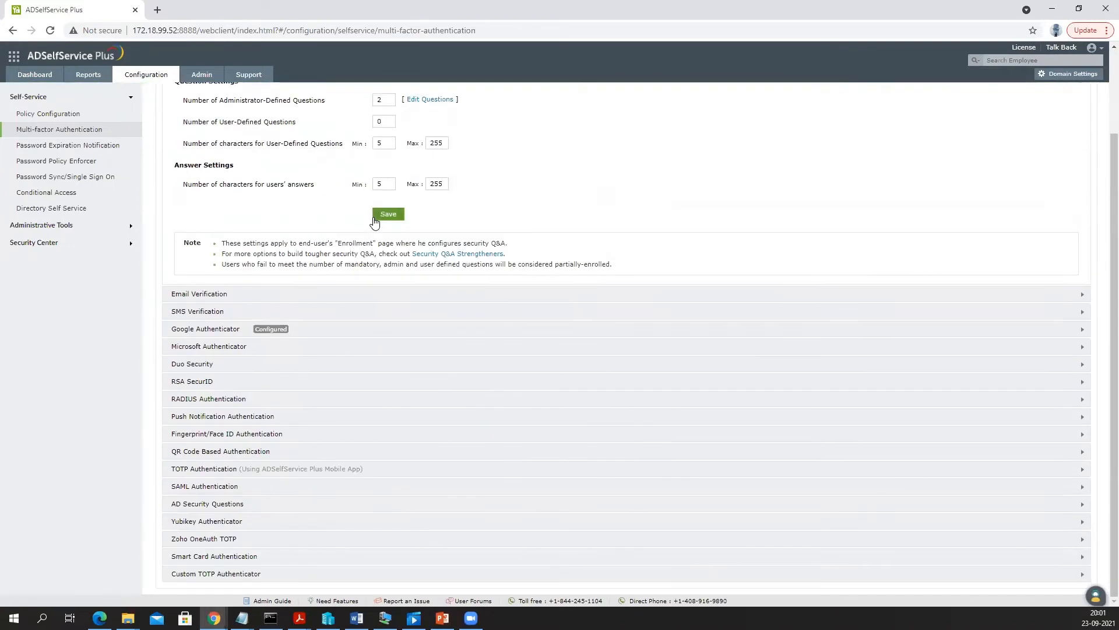
scroll(379, 218, "up", 2)
left_click(307, 137)
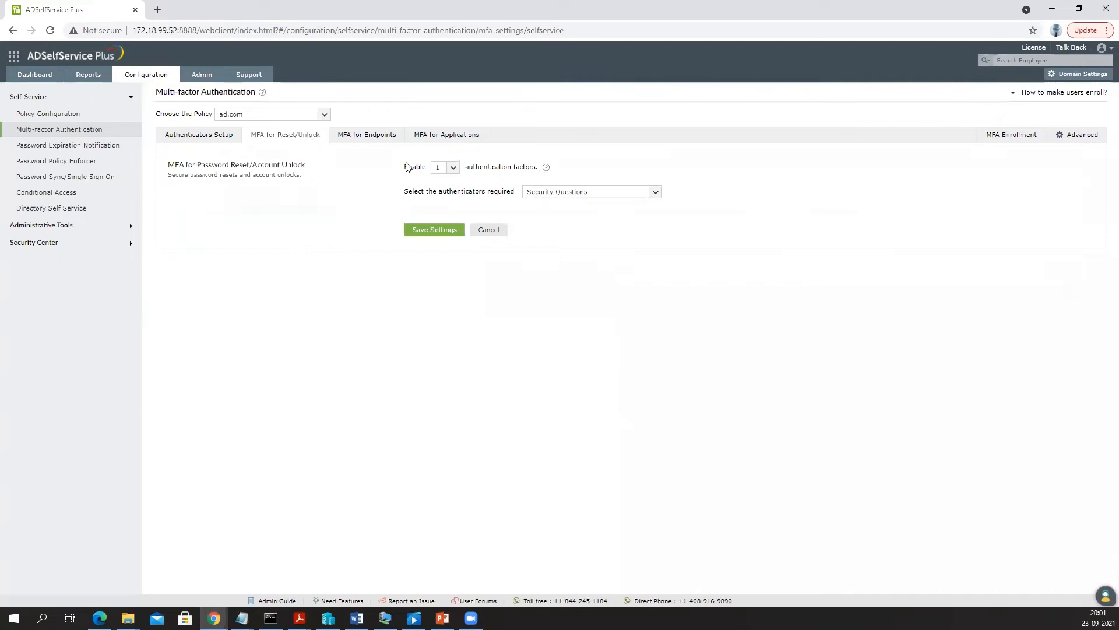
- Require 2 authentication factors for reset/unlock, then return to Authenticators Setup
left_click(454, 169)
left_click(440, 196)
left_click(194, 138)
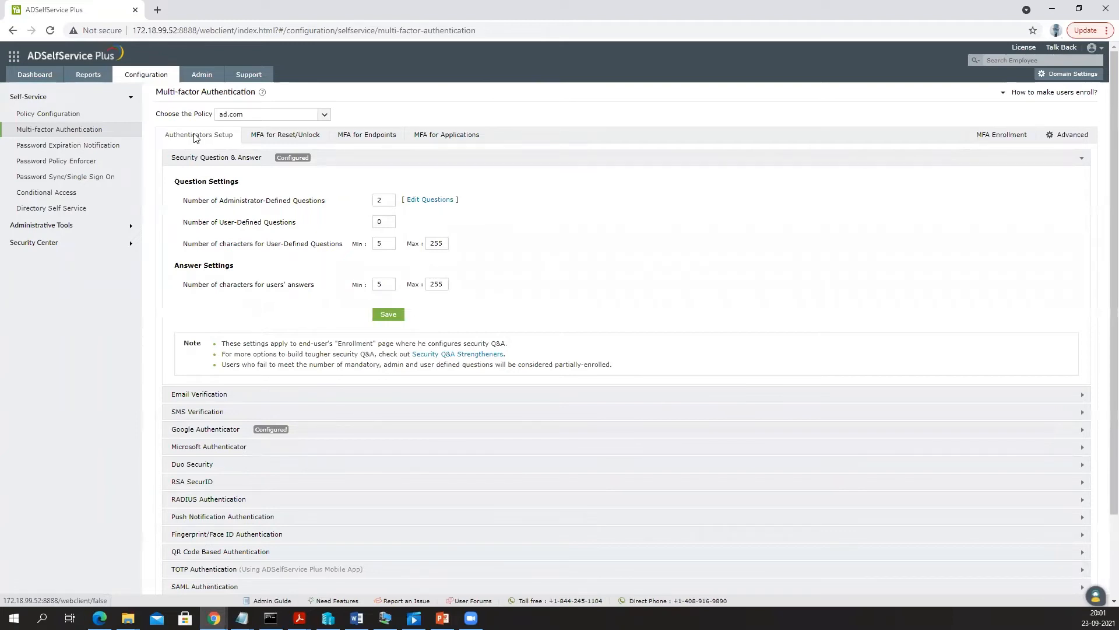
- Highlight Question Settings, then go through Password Policy Enforcer and Administrative Tools to Quick Enrollment
left_click_drag(175, 181, 252, 184)
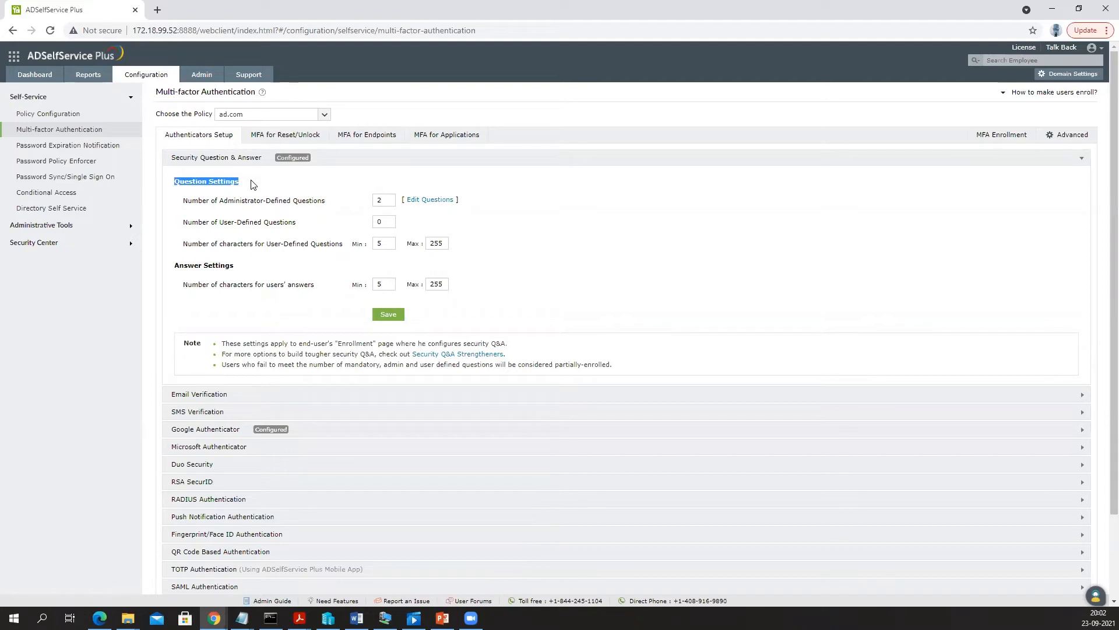
left_click(71, 161)
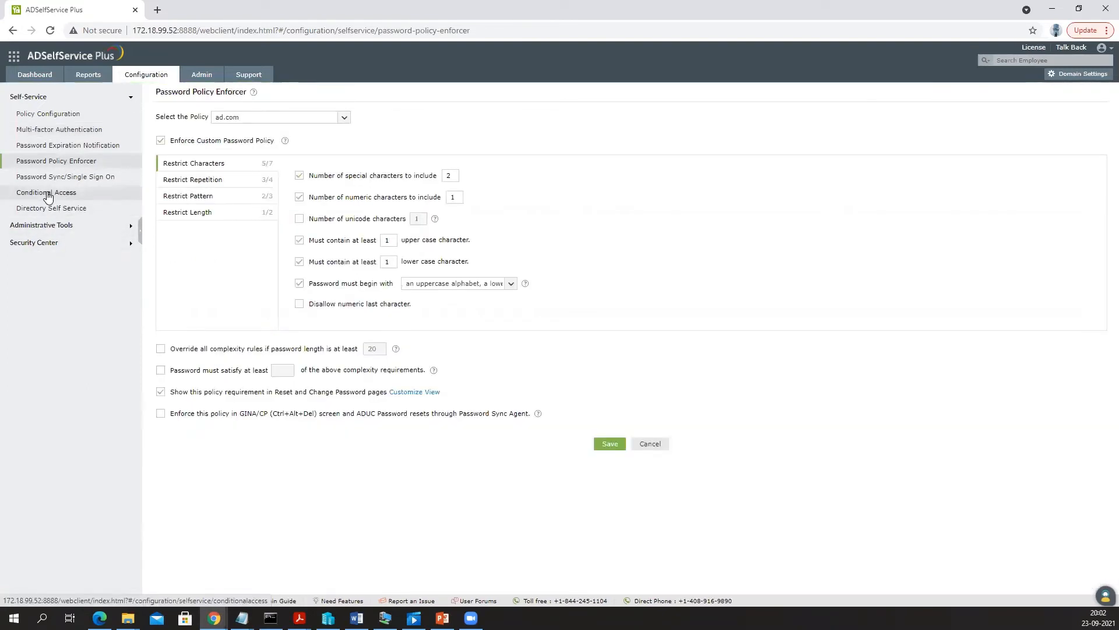
left_click(61, 225)
left_click(65, 132)
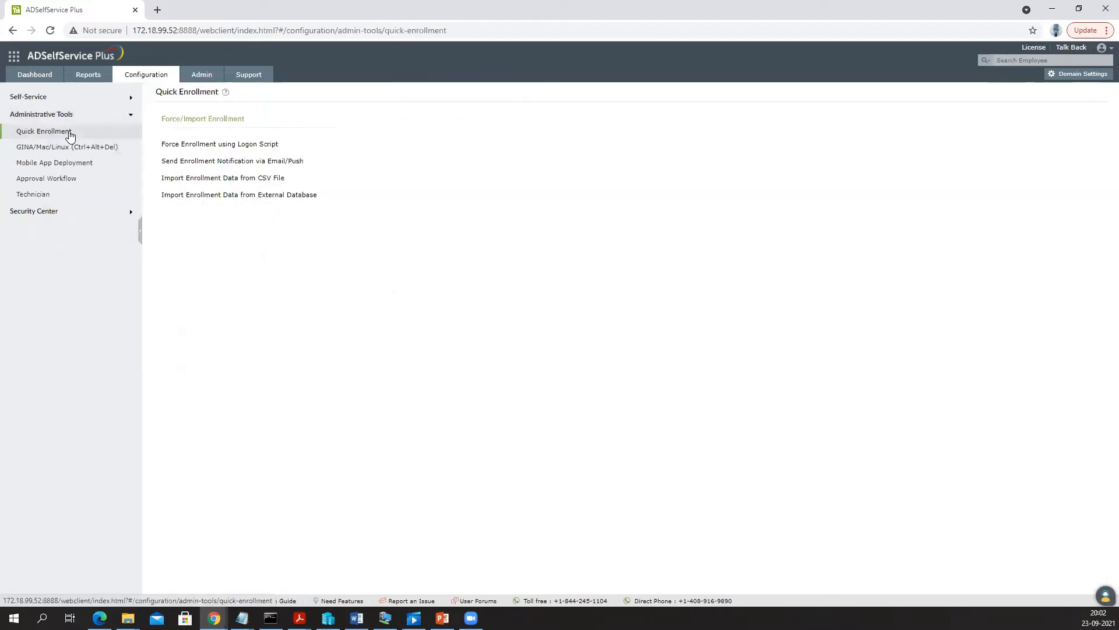
- Open the Send Enrollment Notification via Email/Push form with subject 'Form Enrollment Requisition'
left_click(251, 161)
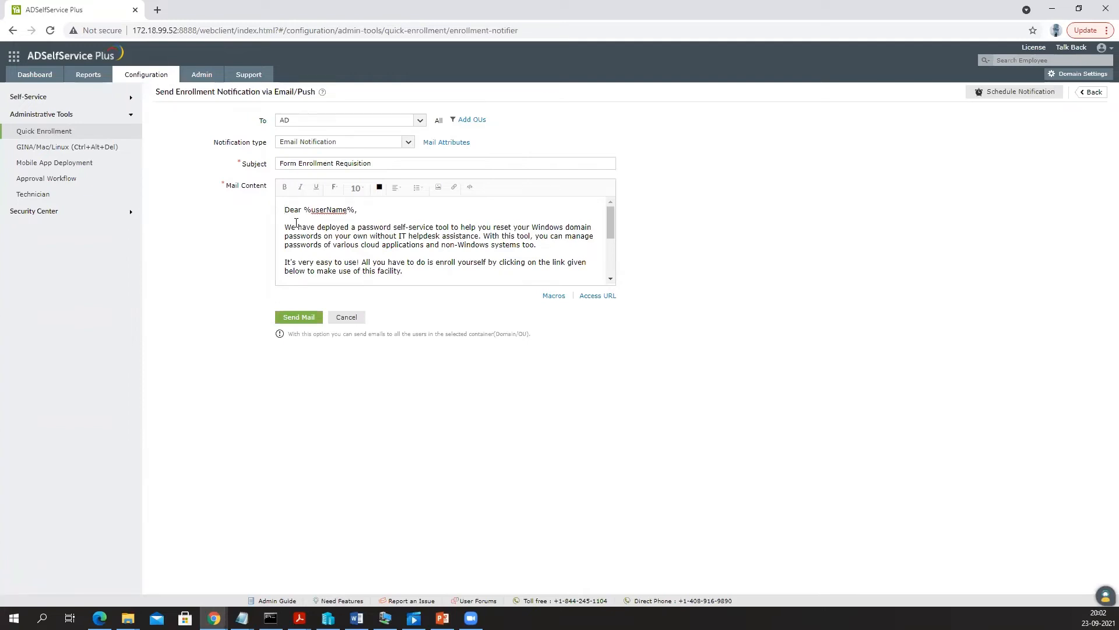
- Read the notification mail text and Notification type choices unchanged, then return to Quick Enrollment
left_click_drag(310, 227, 437, 271)
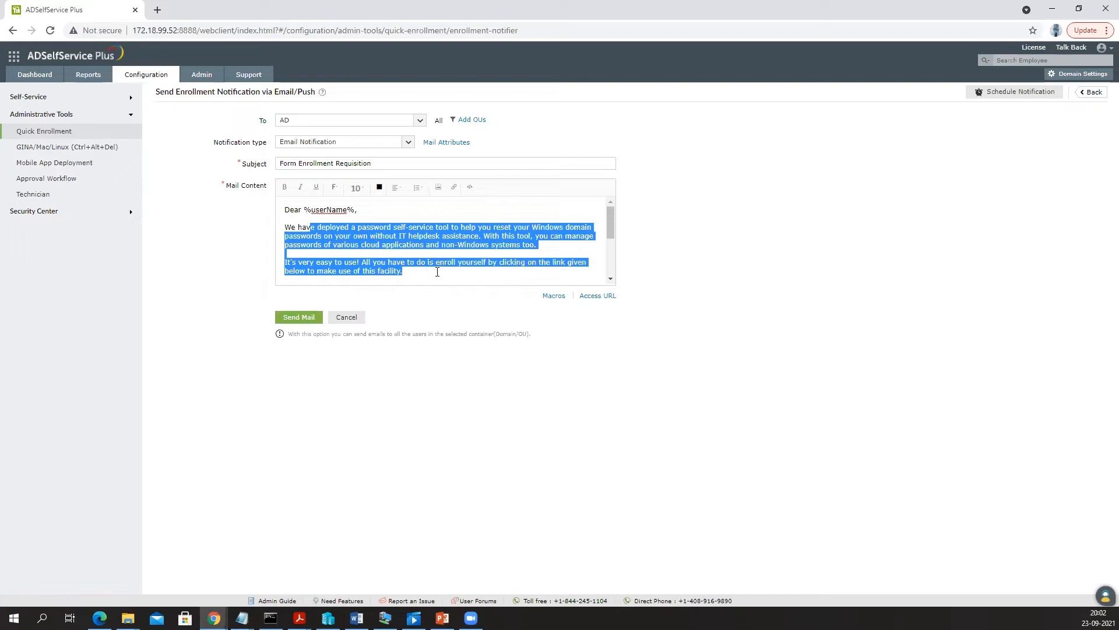
scroll(437, 272, "down", 5)
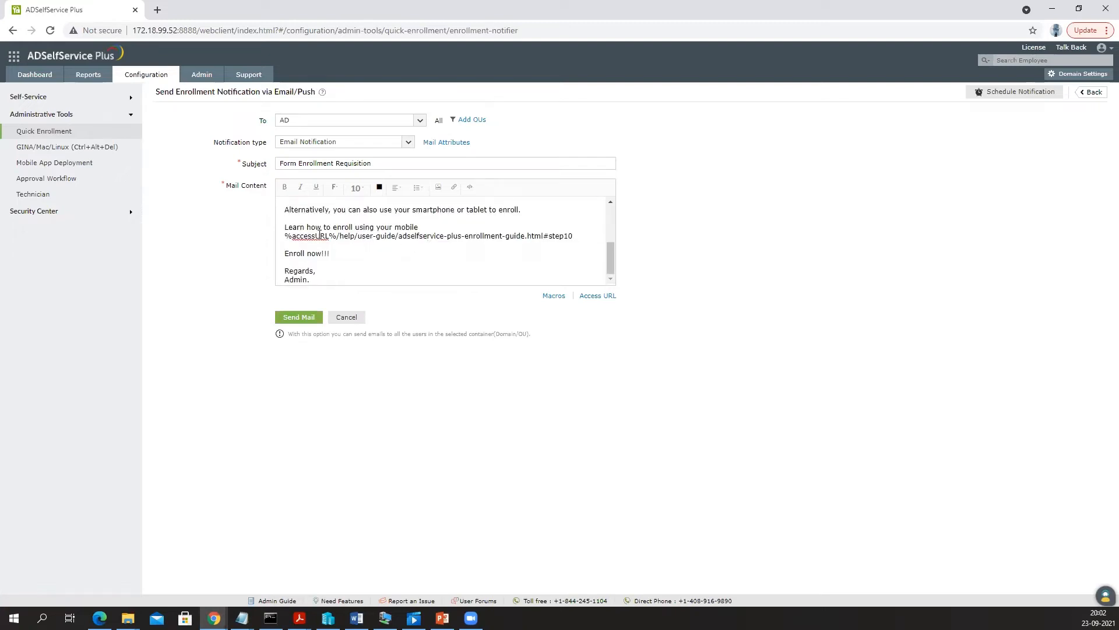
left_click_drag(285, 235, 359, 237)
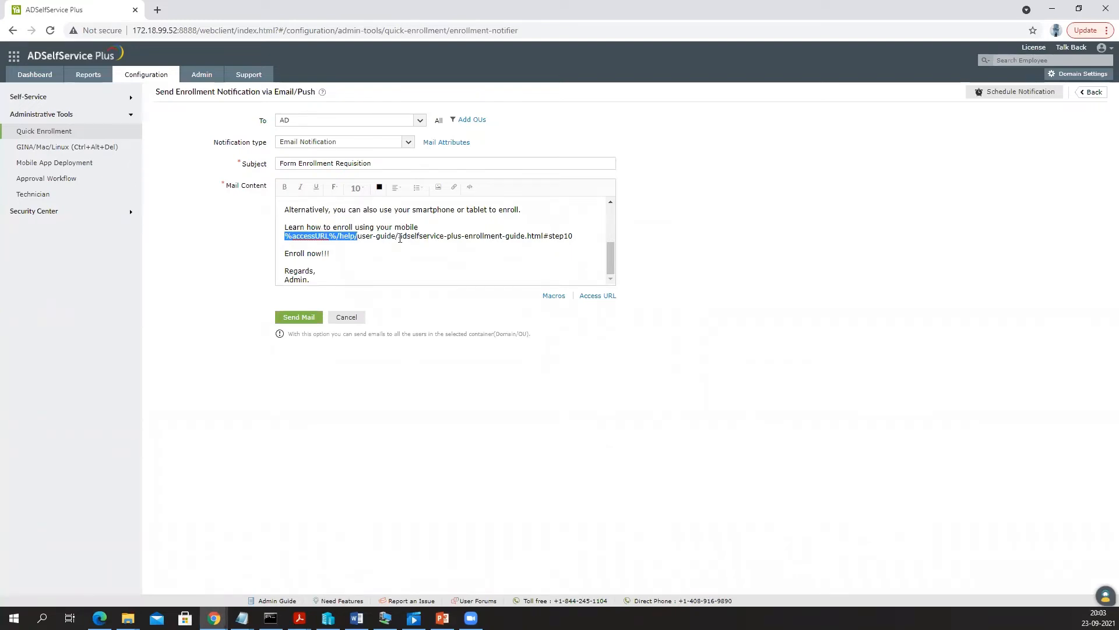
scroll(400, 237, "up", 5)
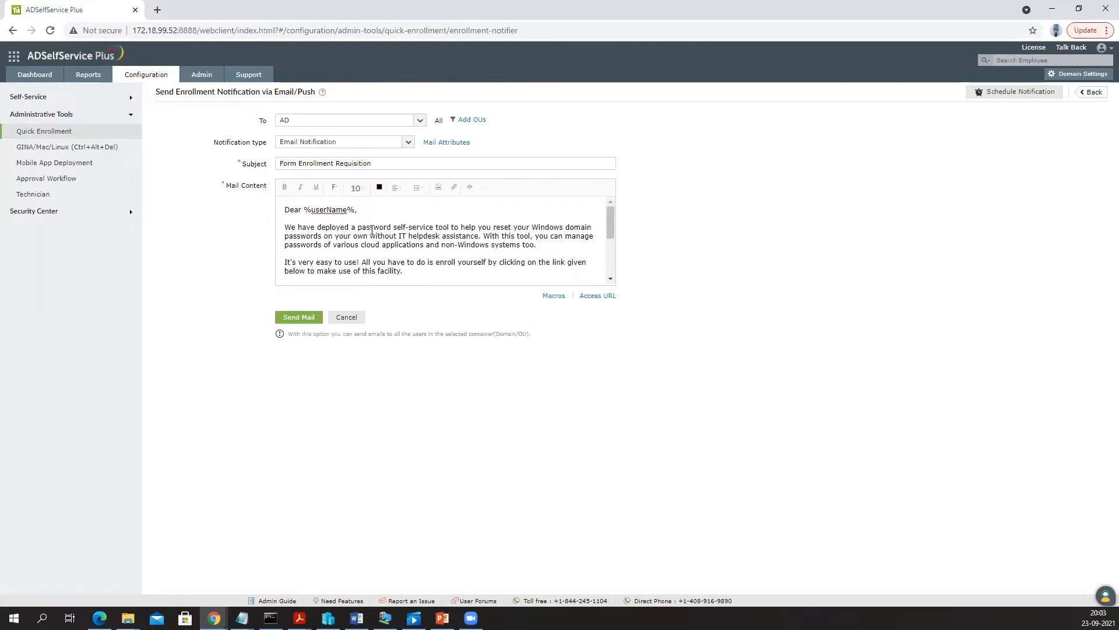
left_click(328, 143)
left_click(327, 144)
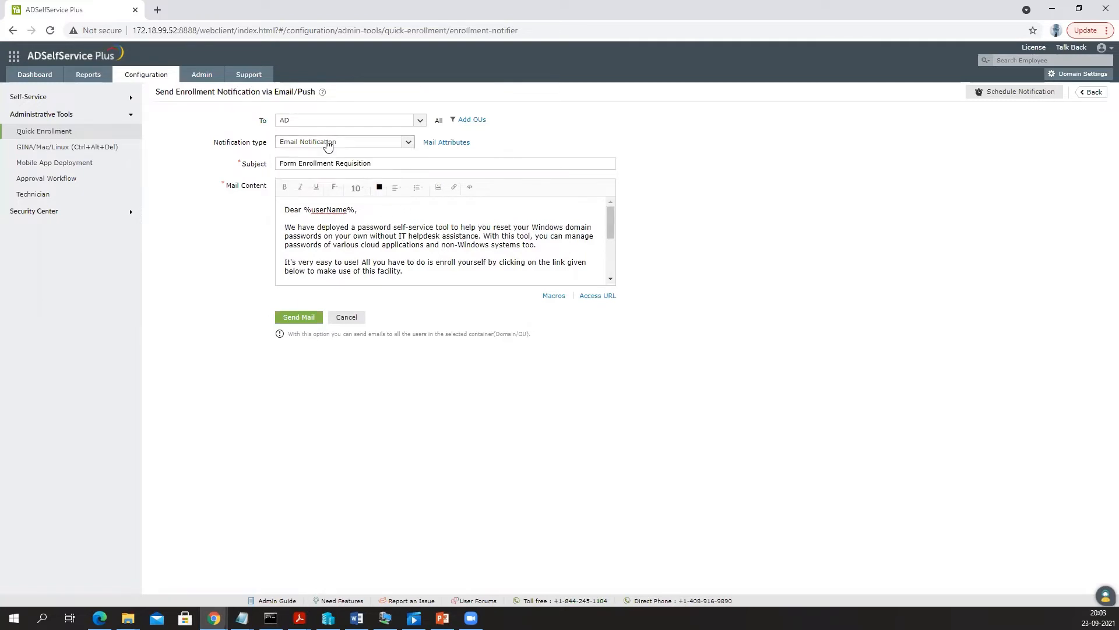
left_click(61, 135)
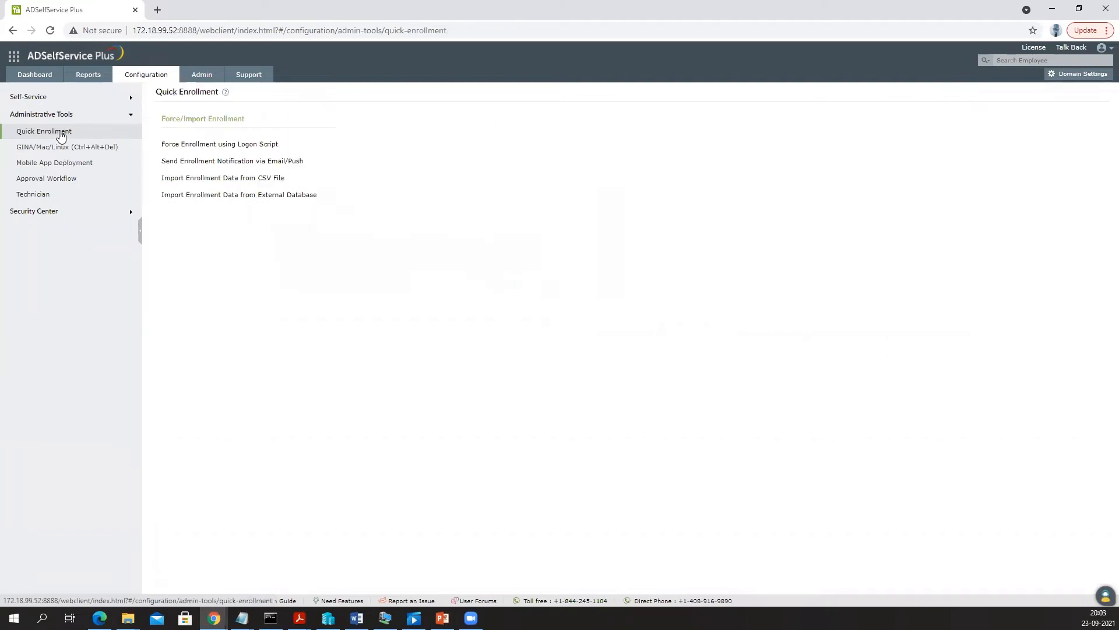
- Open the Force Enrollment using Logon Script form, select its window text, and expand Self-Service
left_click(250, 144)
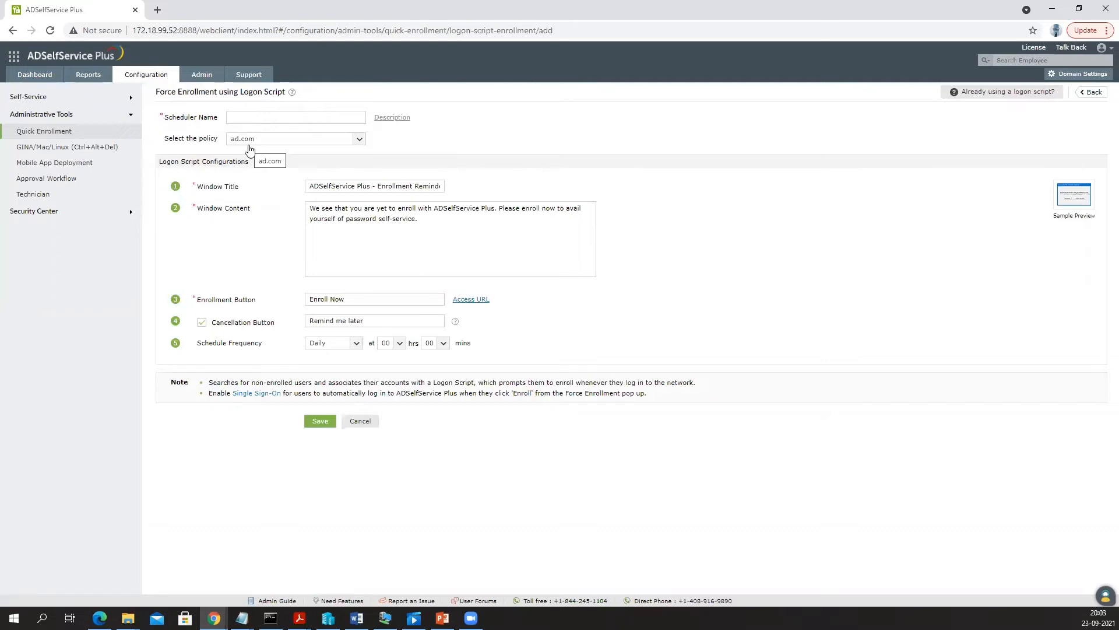
key("ctrl+a")
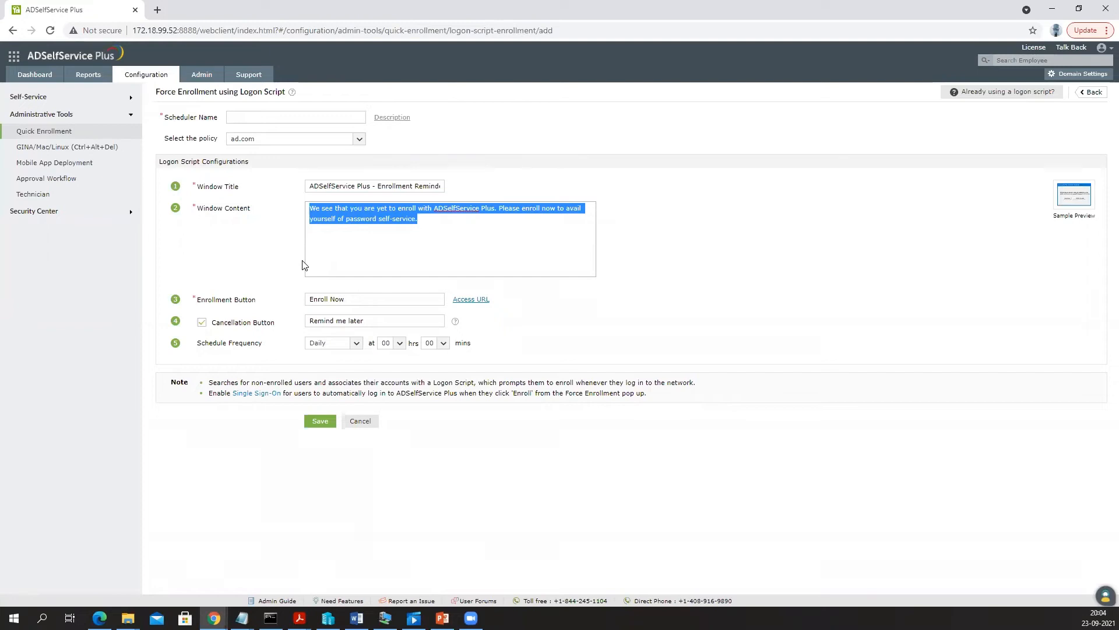
left_click(36, 96)
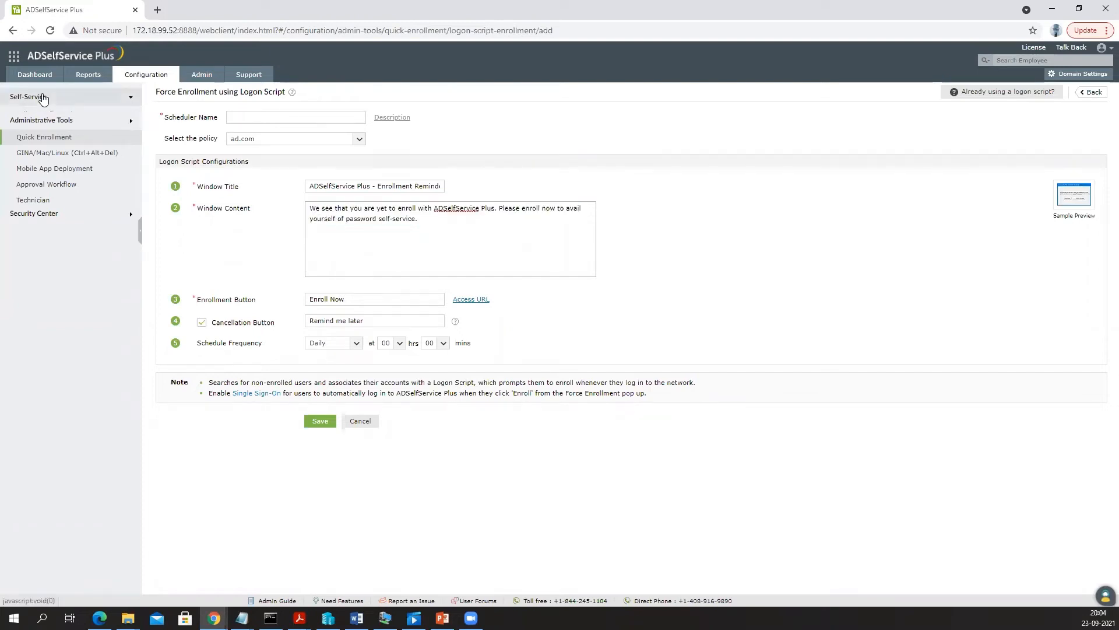
- Open Multi-factor Authentication under Self-Service to show the ad.com Authenticators Setup
left_click(82, 132)
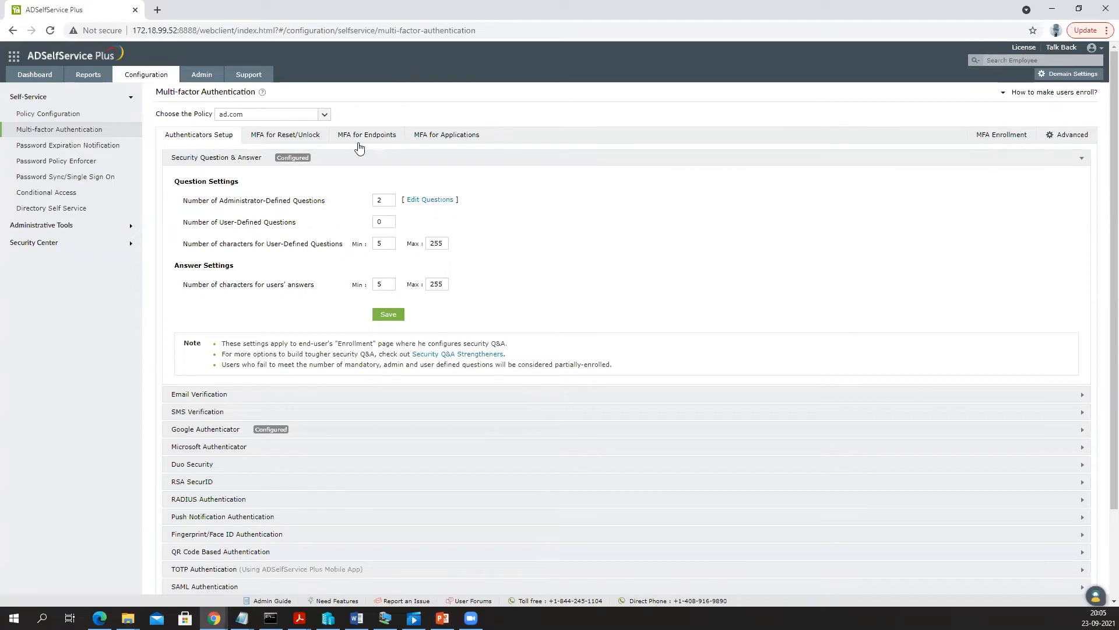
- Review the MFA for Reset/Unlock and MFA for Endpoints tabs, switching back to Authenticators Setup
left_click(303, 138)
left_click(369, 138)
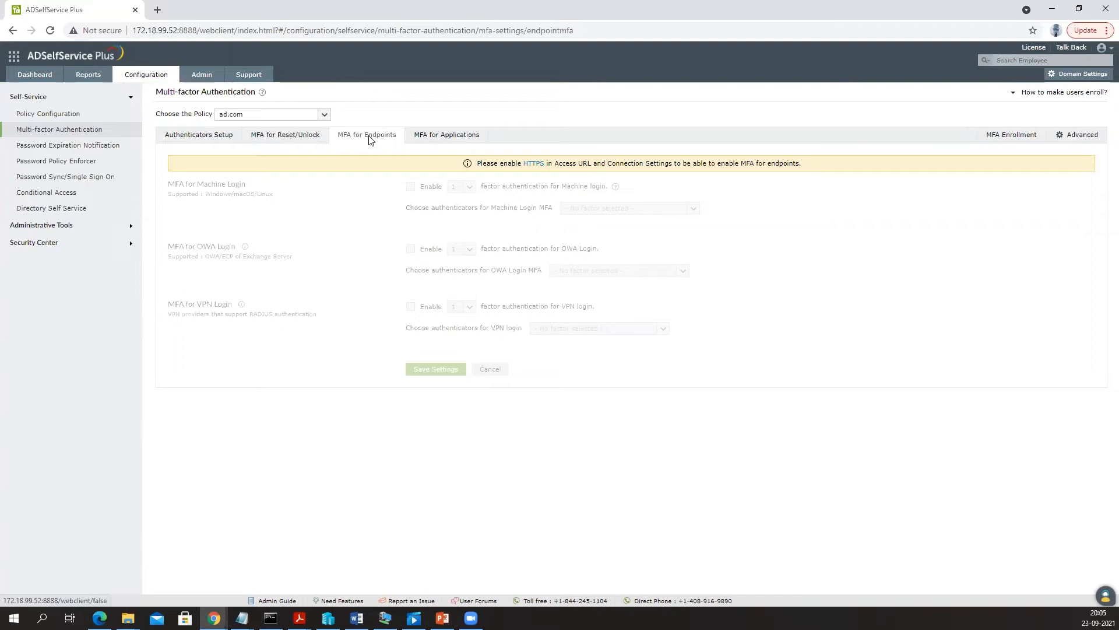
left_click(207, 138)
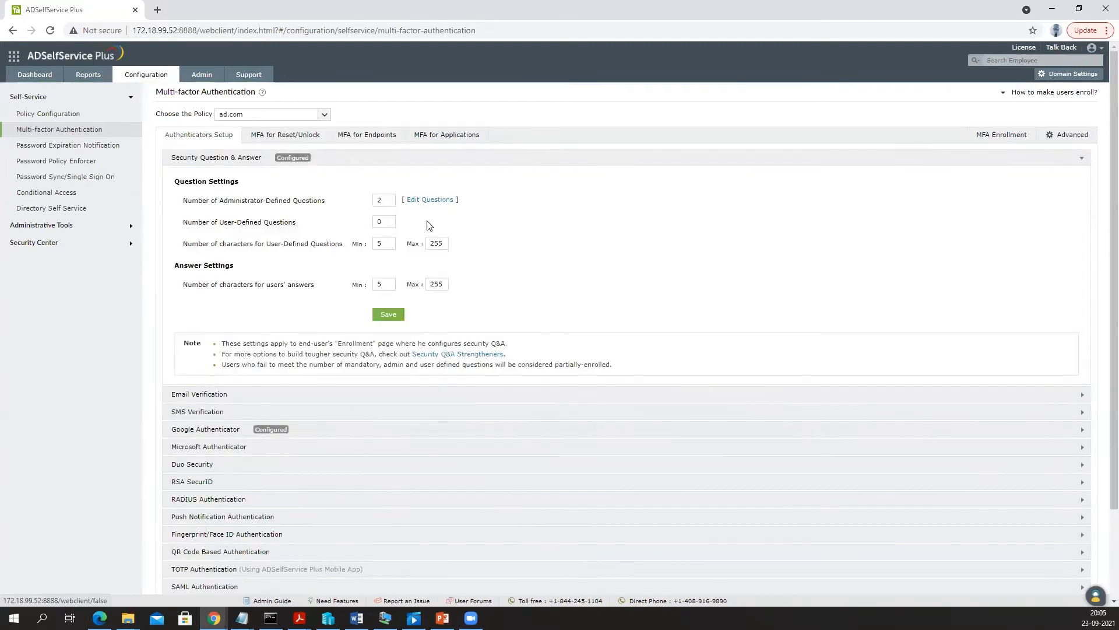
scroll(429, 220, "down", 2)
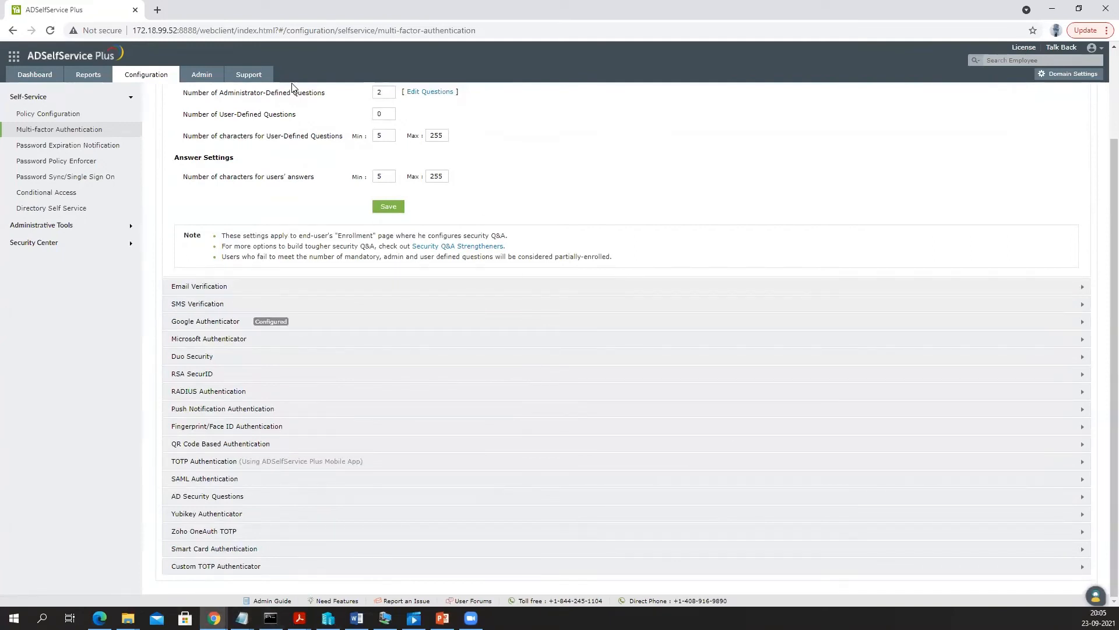
scroll(309, 198, "up", 2)
left_click(365, 136)
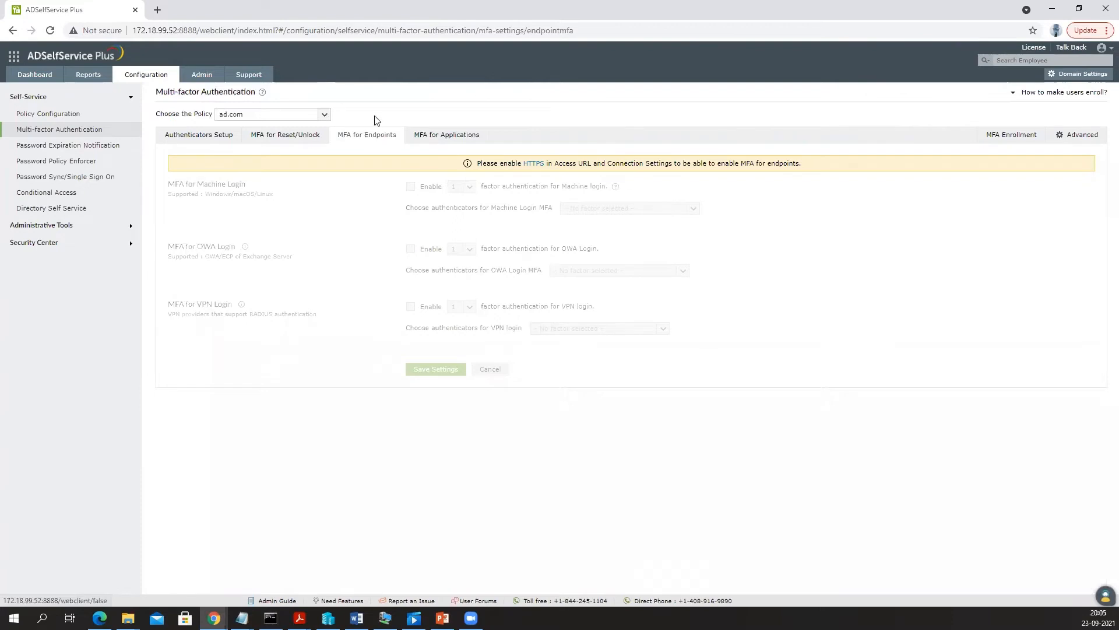
left_click(183, 141)
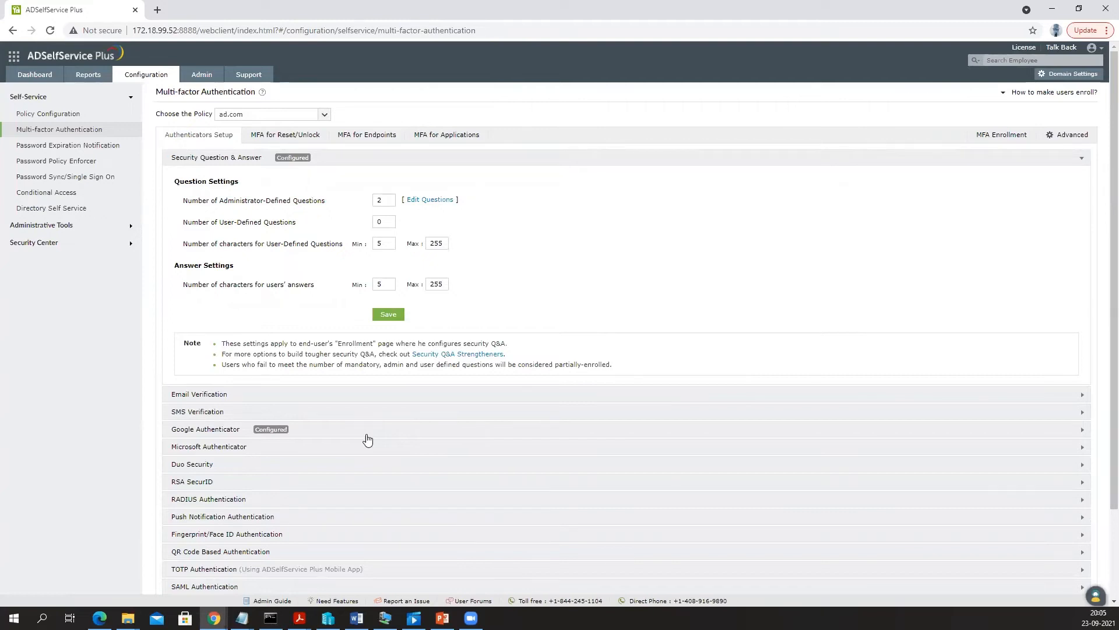
- Show MFA for Applications, with portal and cloud app MFA off, and expand sidebar sections
left_click(438, 136)
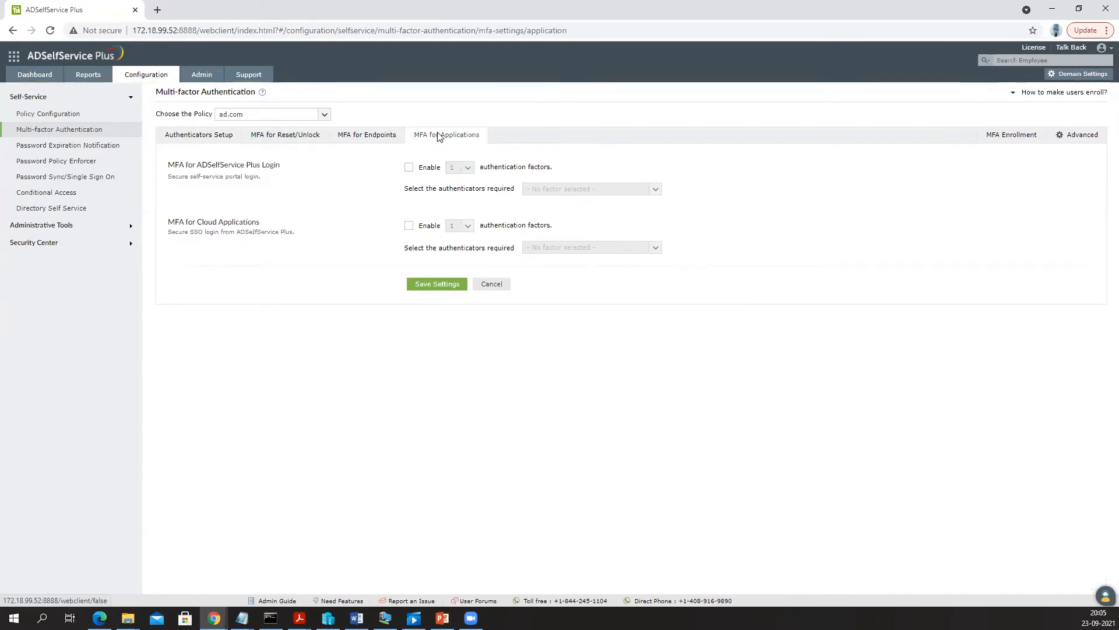
left_click(75, 226)
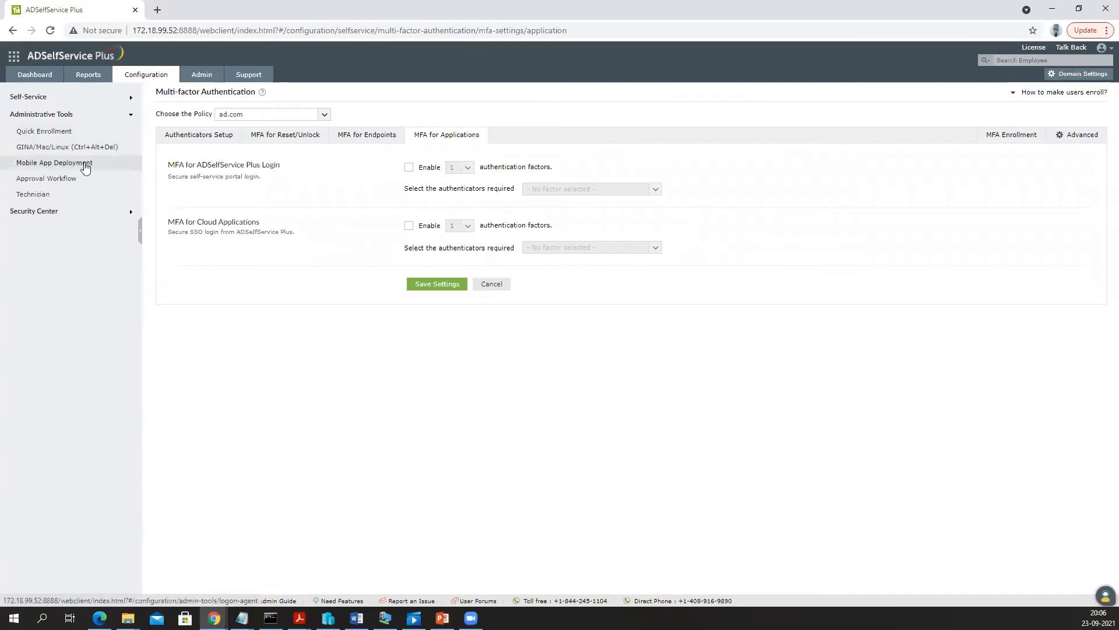
left_click(44, 99)
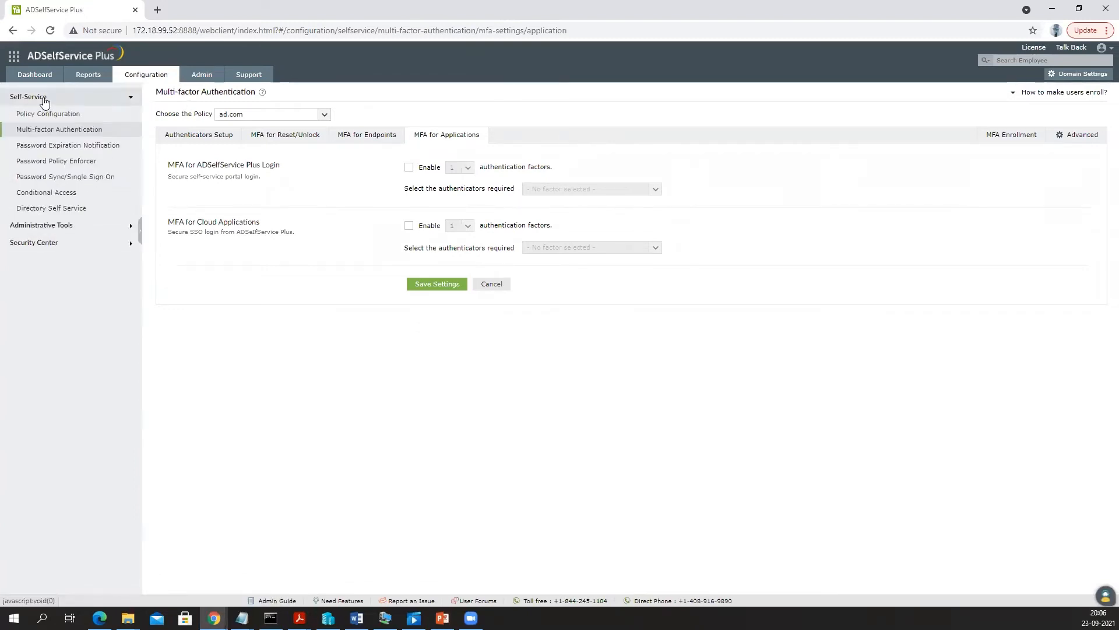
- Filter the Password Sync/Single Sign On app grid to Password Sync, then all 123 apps, then Single Sign-on
left_click(78, 180)
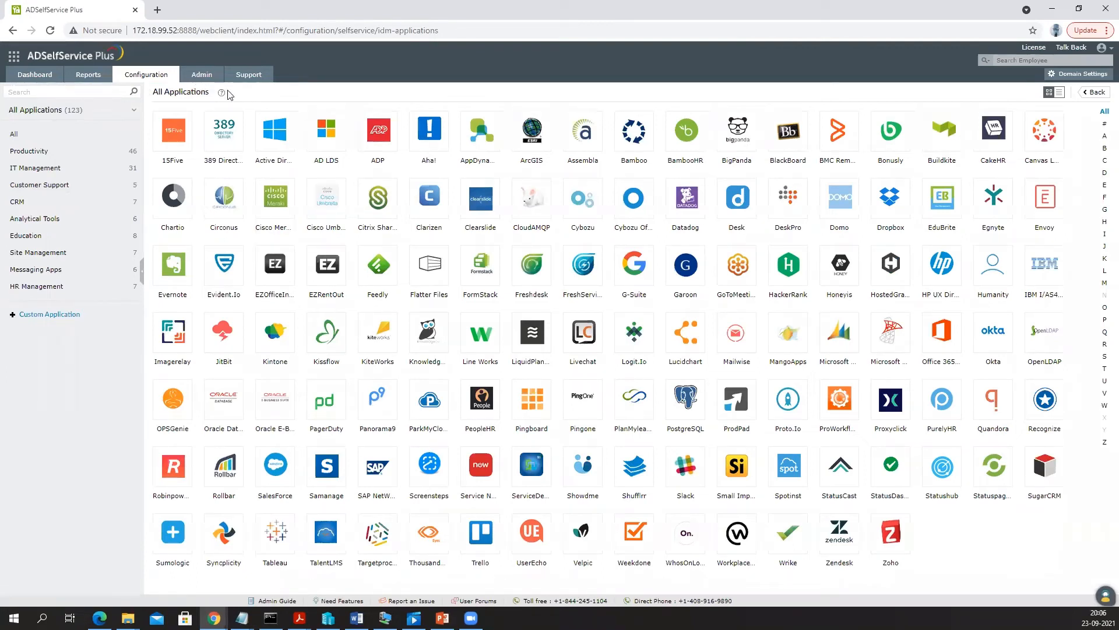
left_click(80, 112)
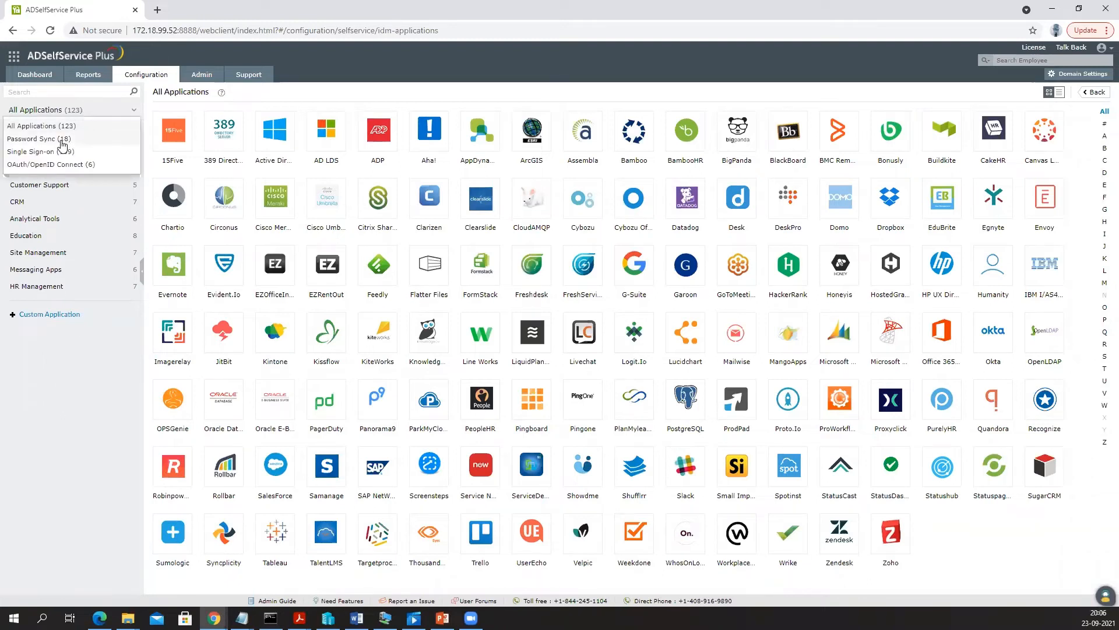
left_click(62, 140)
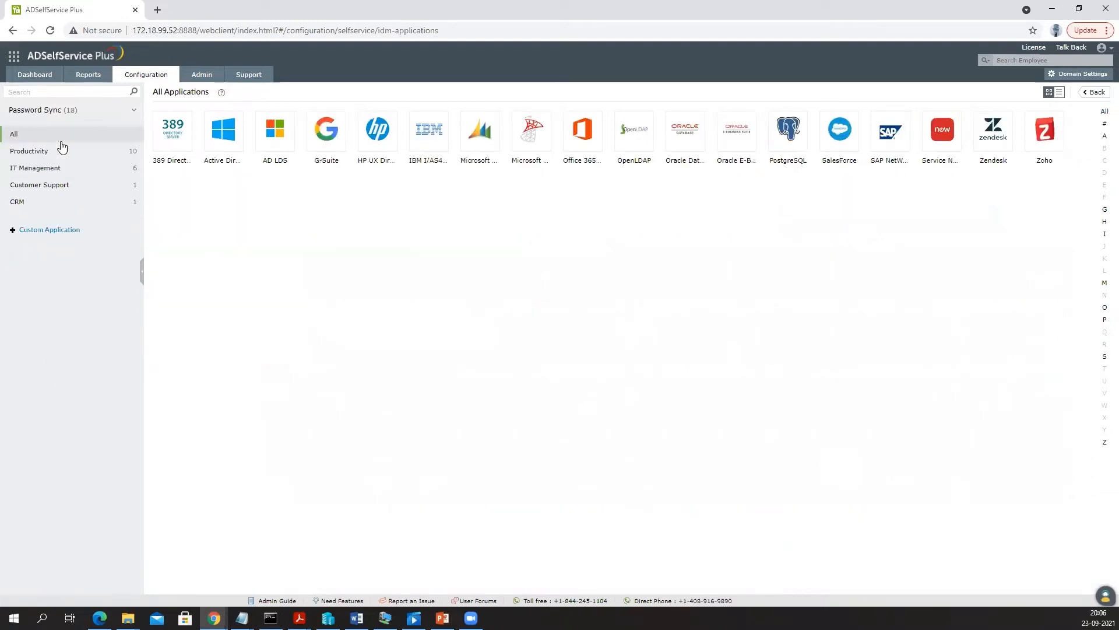
left_click(71, 114)
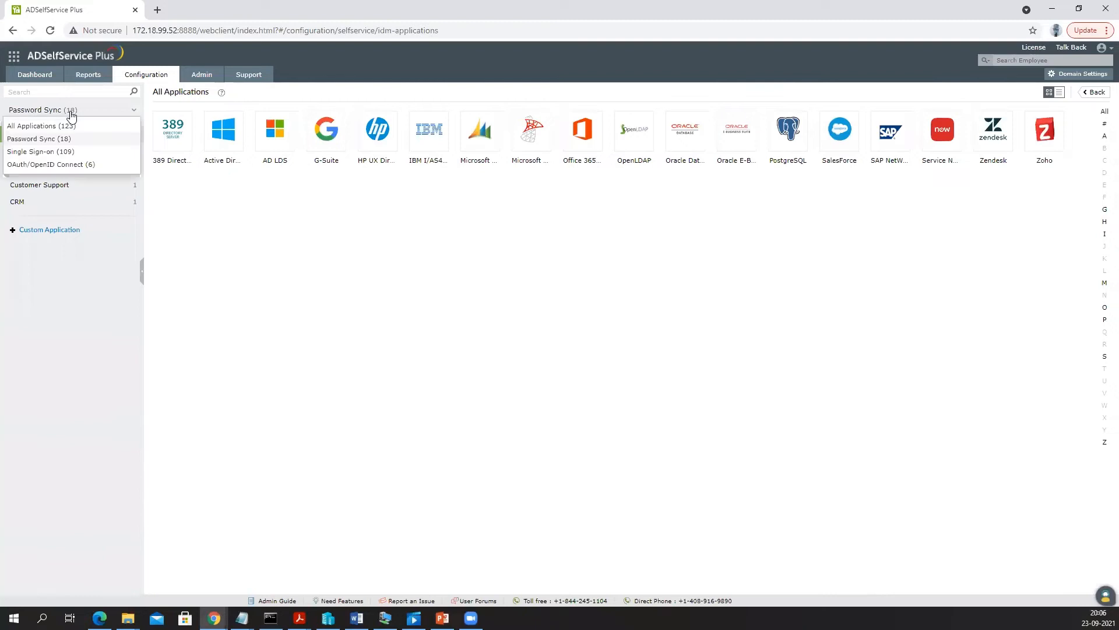
left_click(71, 127)
left_click(68, 111)
left_click(74, 153)
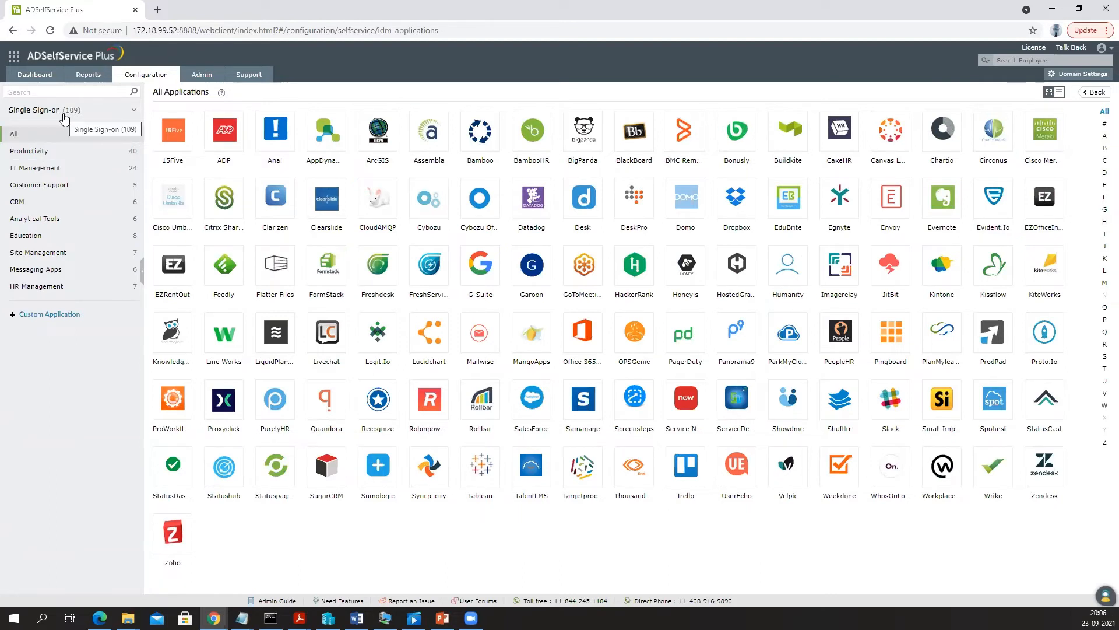
- View the Custom Application option, reset the filter to all applications, and go back to Policy Configuration
left_click(50, 314)
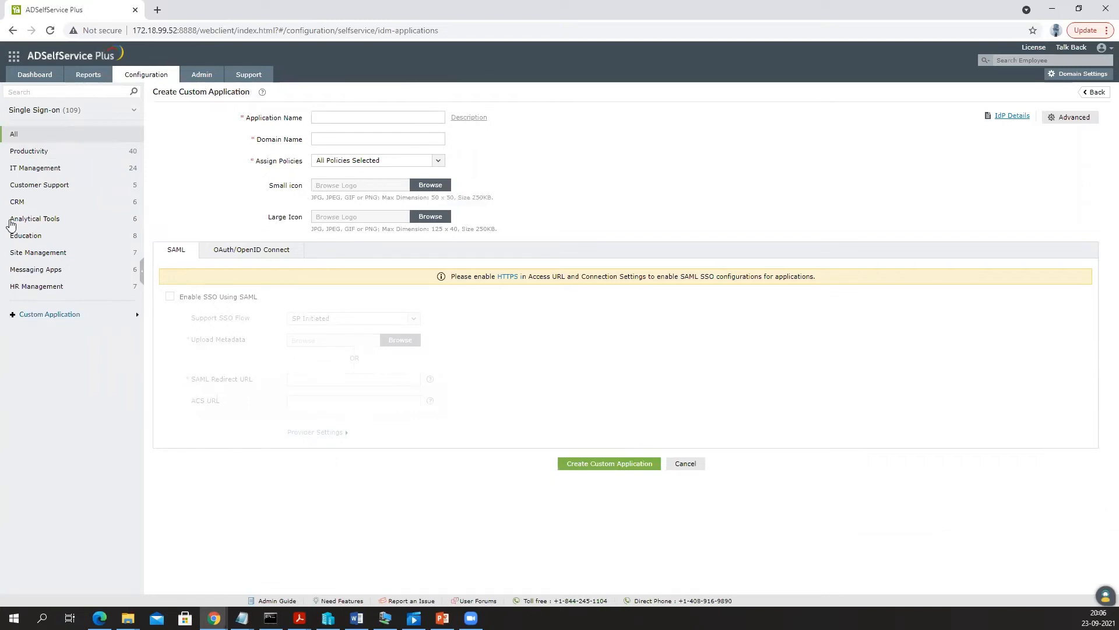
left_click(55, 110)
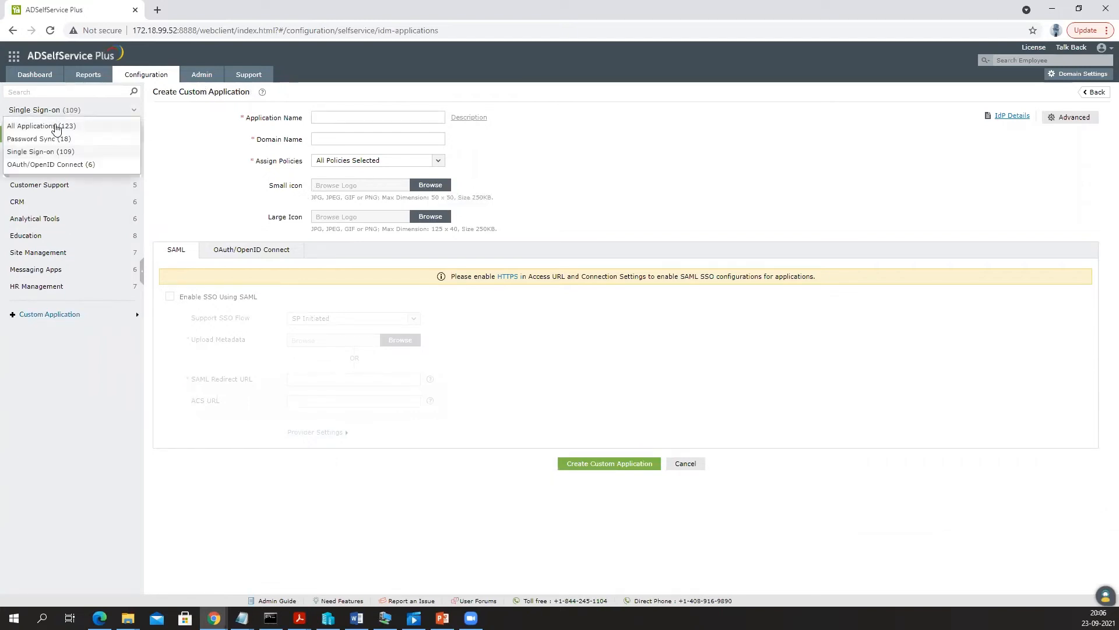
left_click(55, 125)
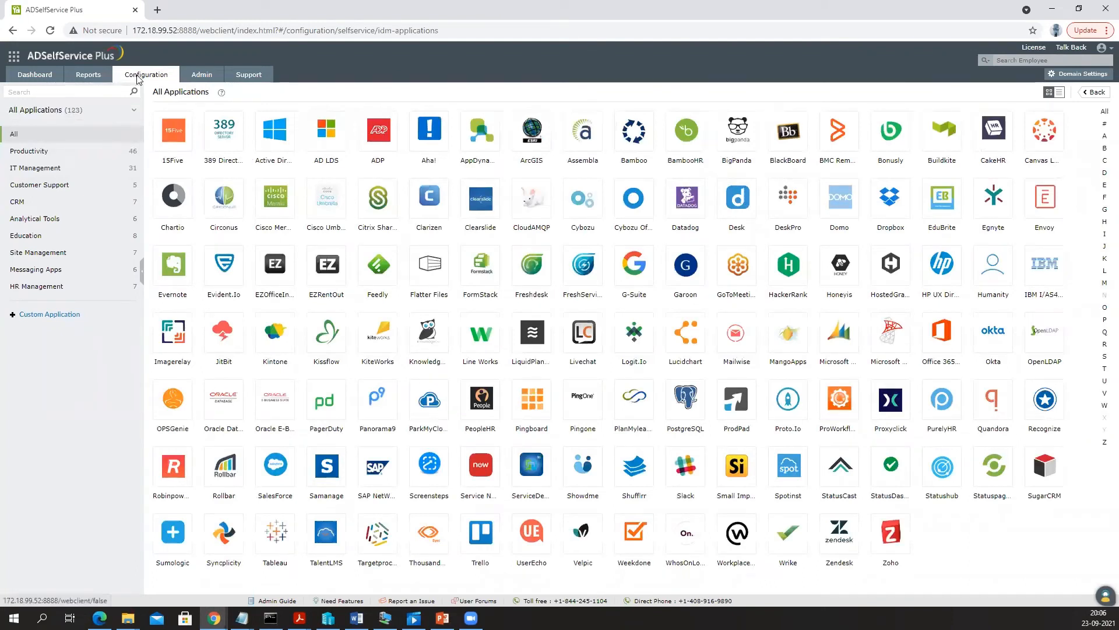
left_click(140, 76)
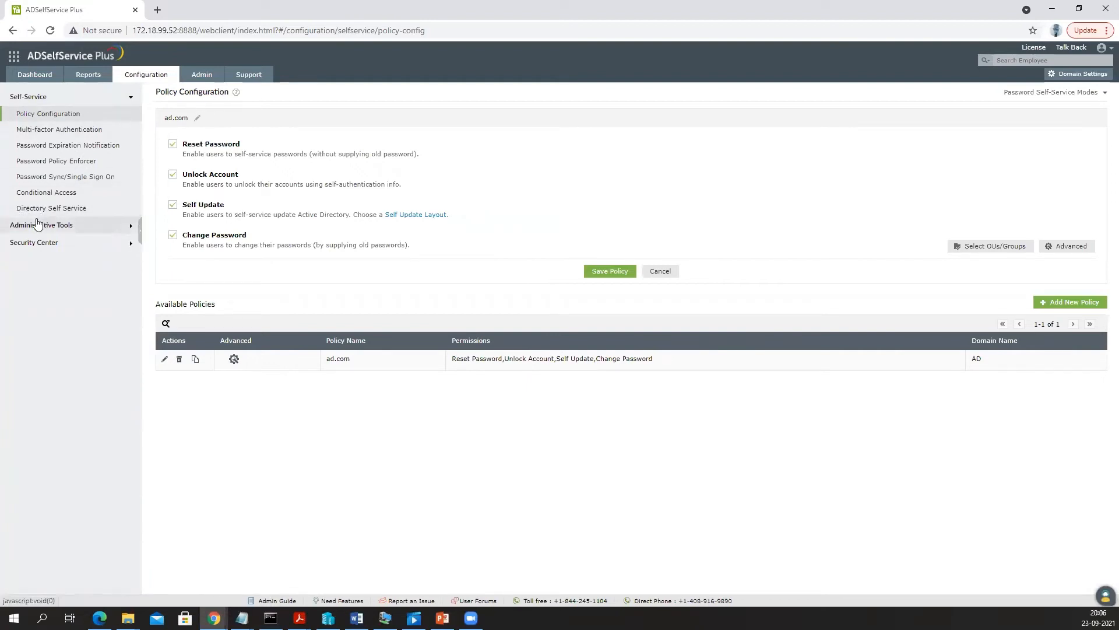
- Open the ad.com Password Policy Enforcer and toggle the Enforce Custom Password Policy checkbox
left_click(70, 164)
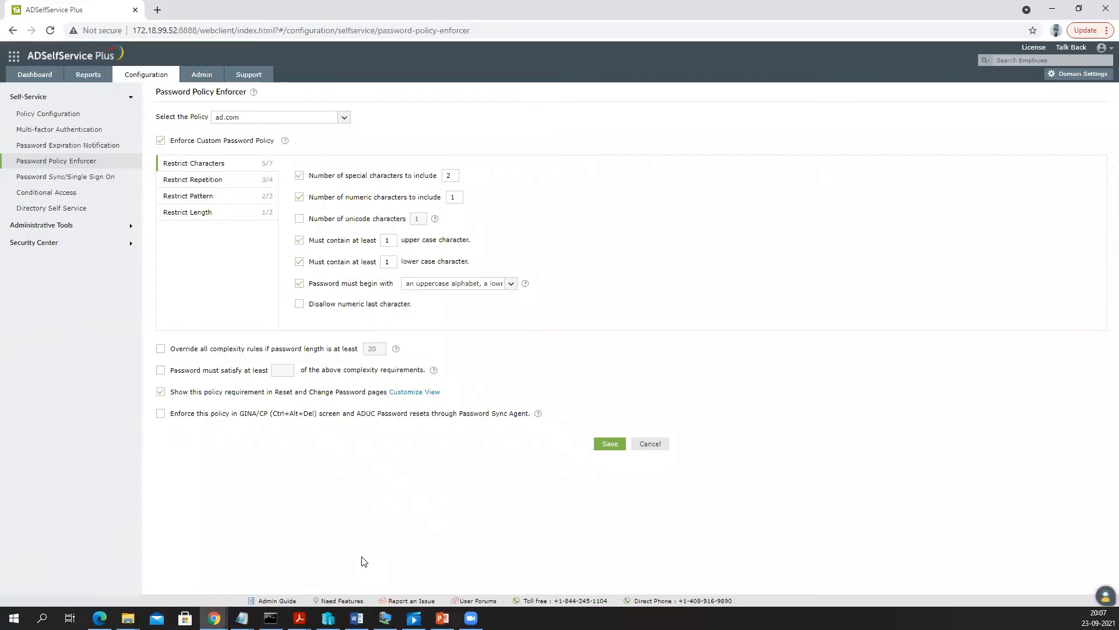
left_click_drag(163, 92, 242, 93)
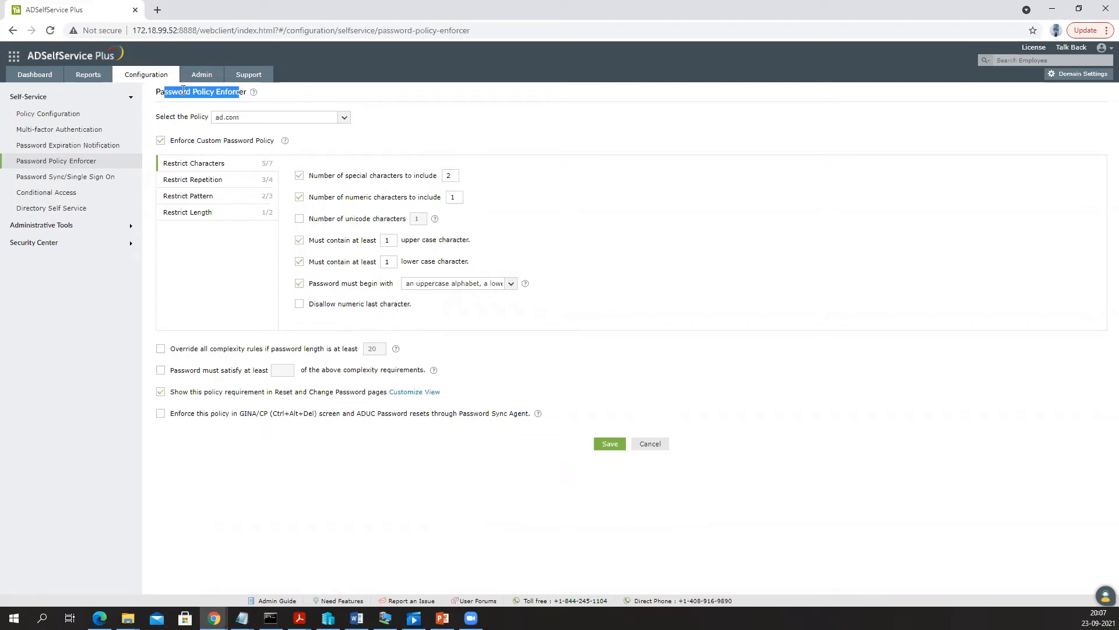
left_click_drag(184, 141, 285, 146)
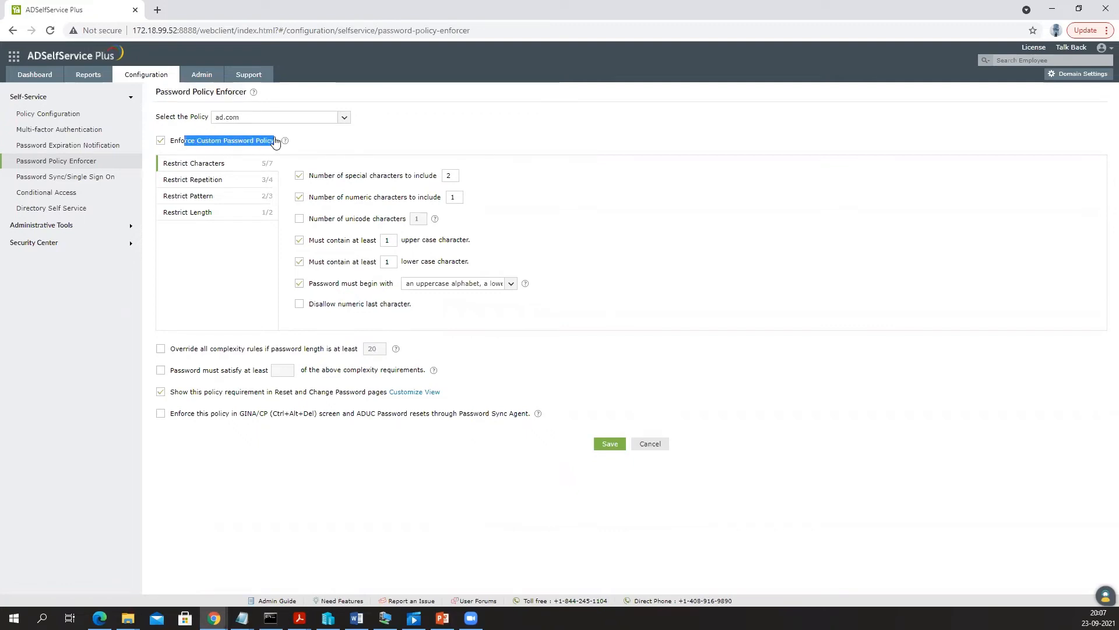
left_click(162, 146)
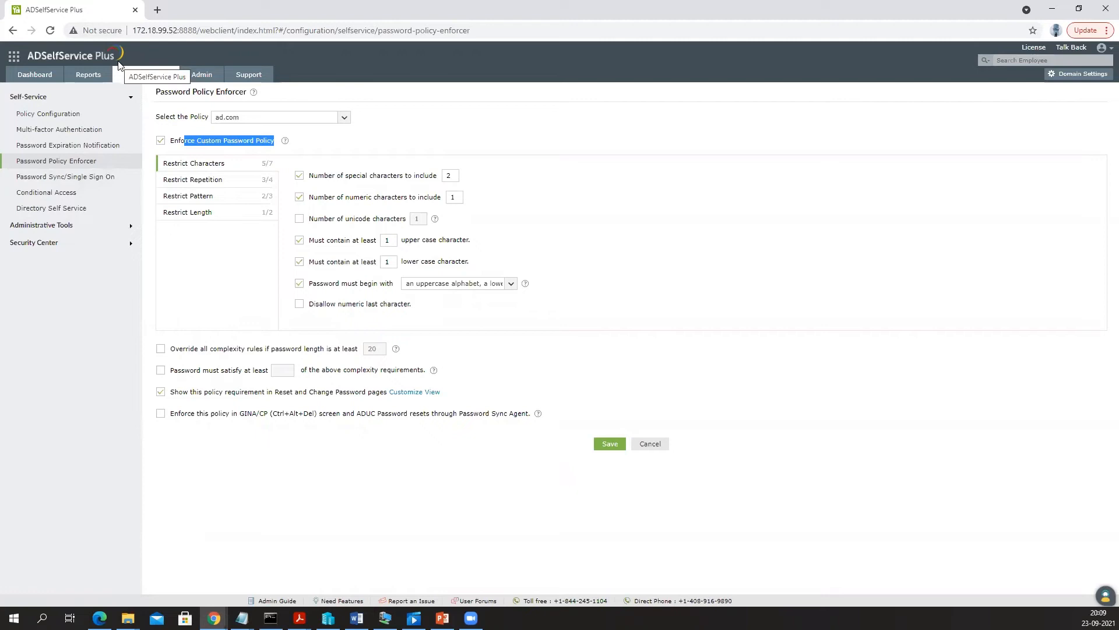
- Under Administrative Tools, list GINA/Mac/Linux Installed Machines, briefly checking the new-installation tab
left_click(36, 227)
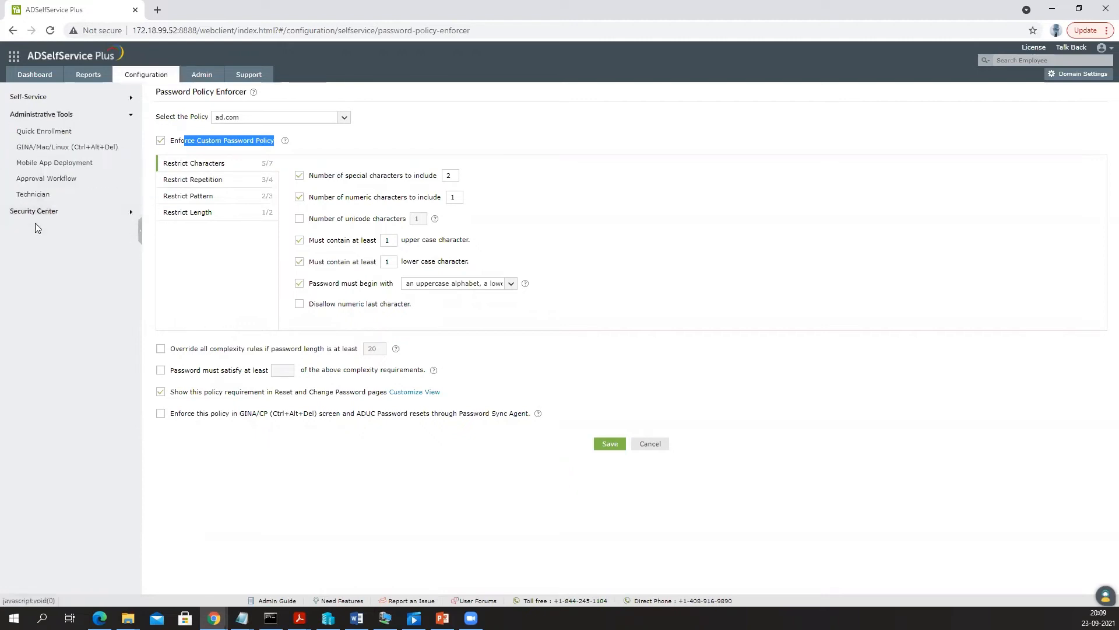
left_click(56, 149)
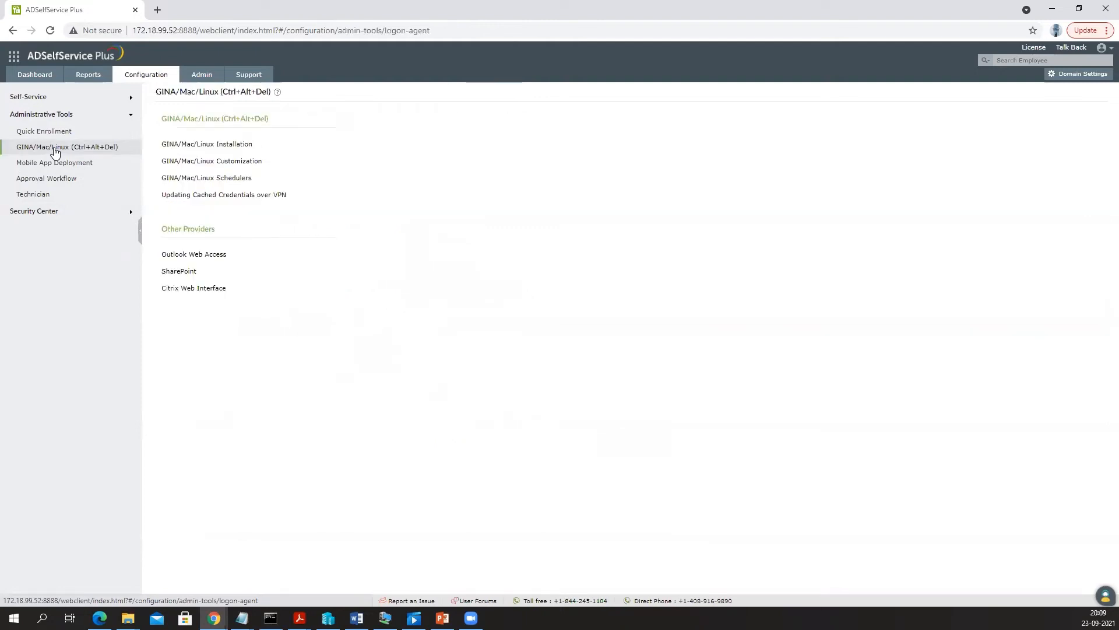
left_click(226, 150)
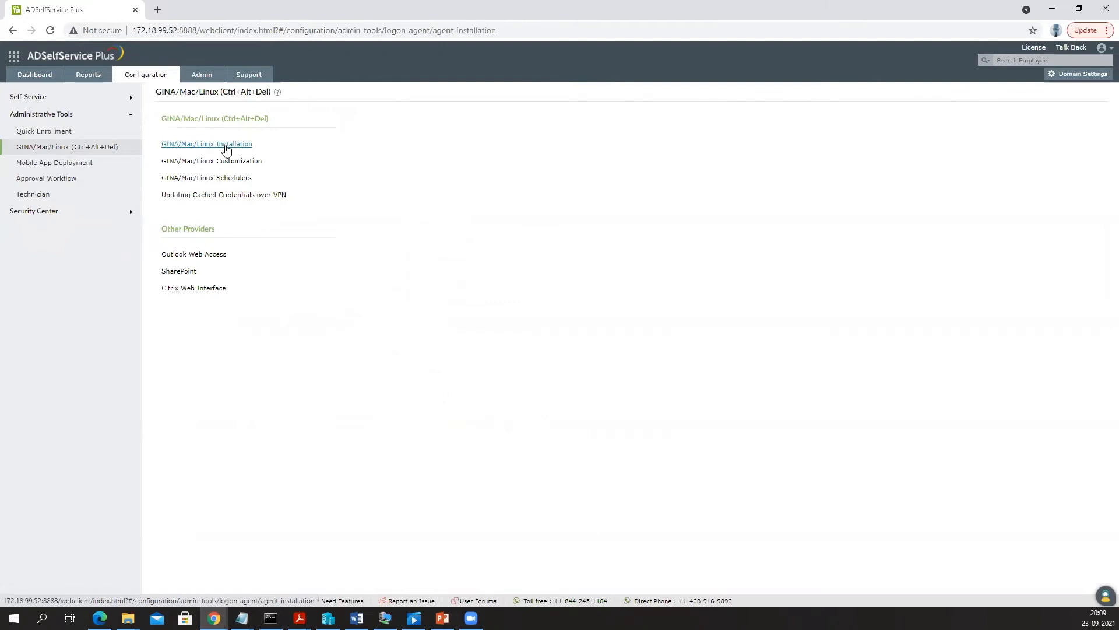
left_click(247, 141)
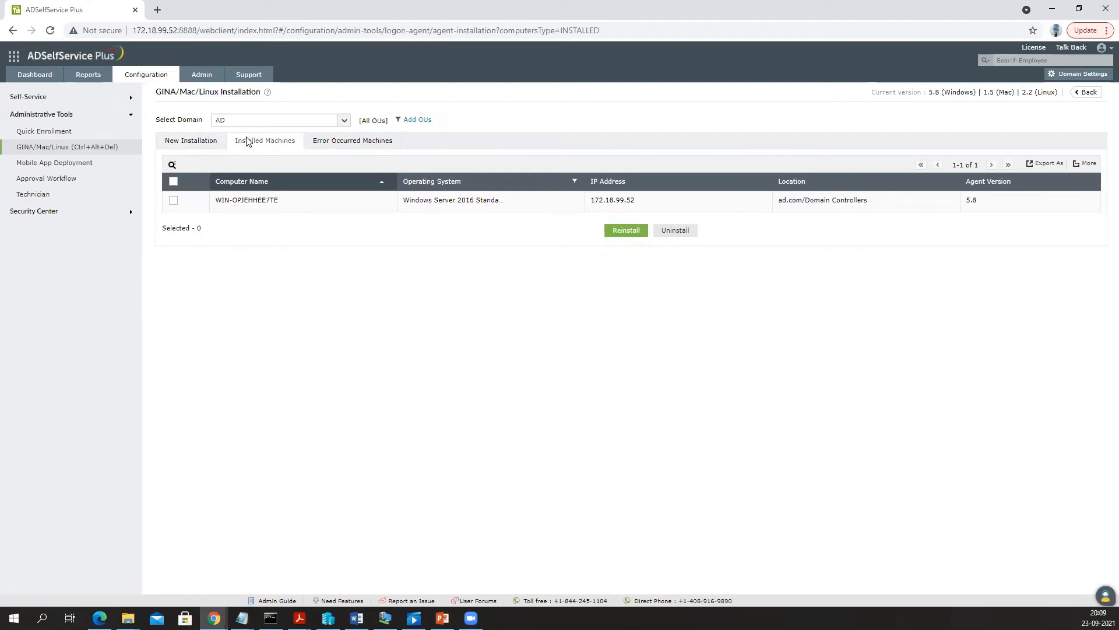
left_click(197, 143)
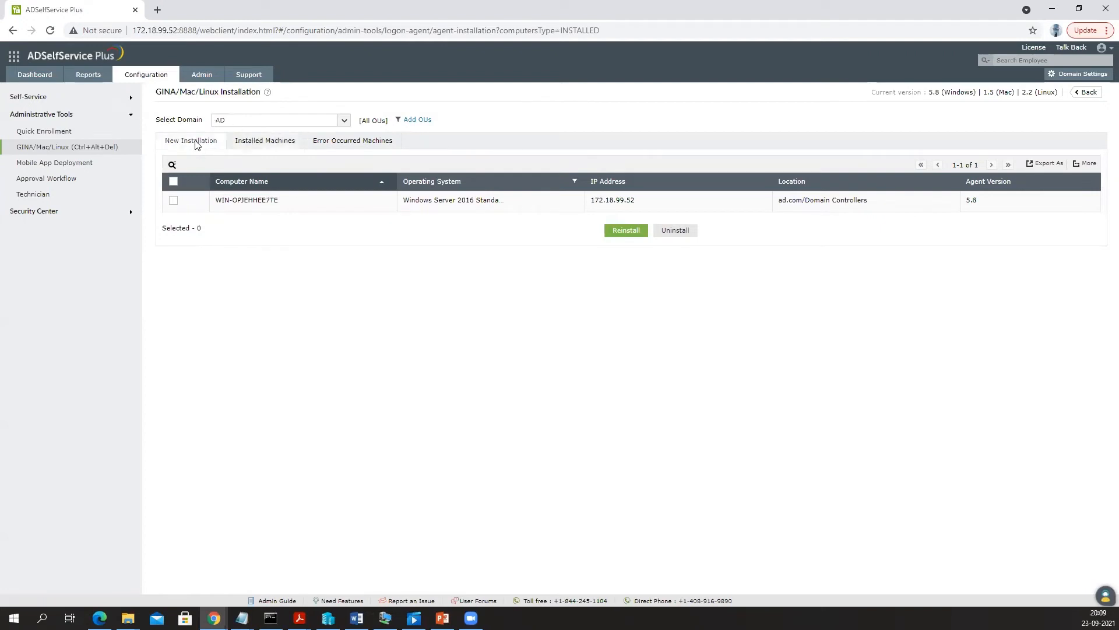
left_click(260, 146)
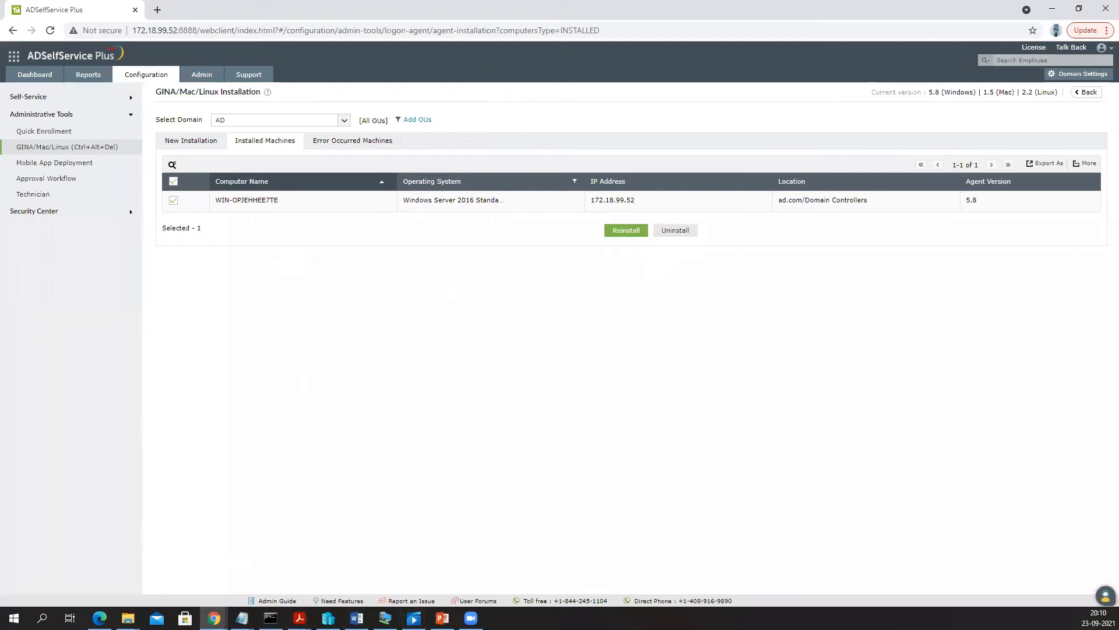
- Send Ctrl+Alt+Delete to the win2016 VM, go full screen, and open Reset Password / Unlock Account
left_click(384, 617)
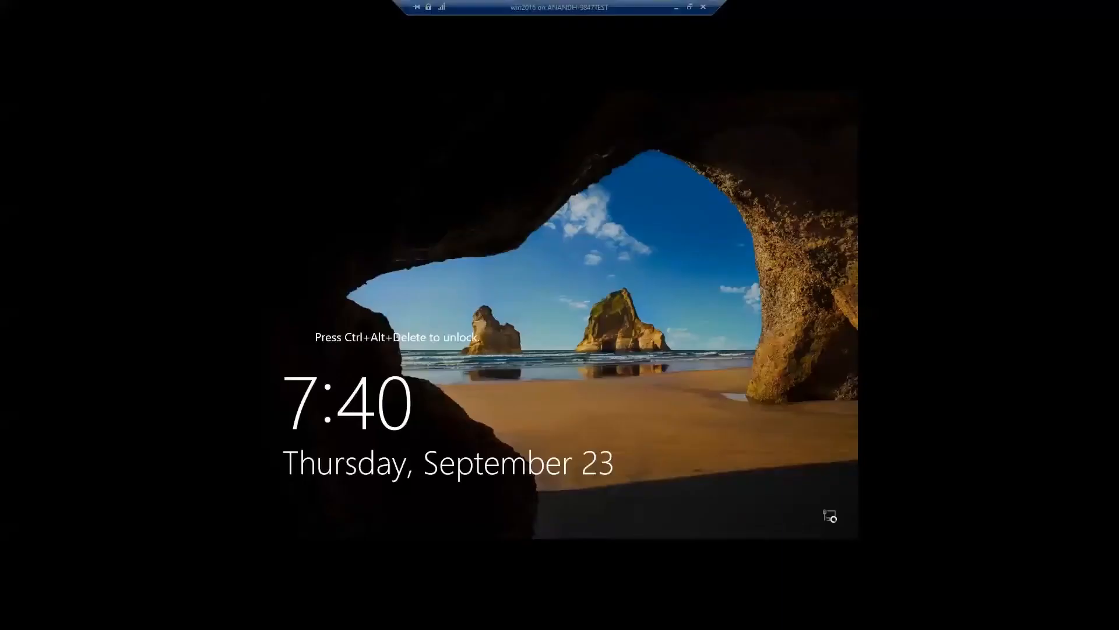
double_click(527, 9)
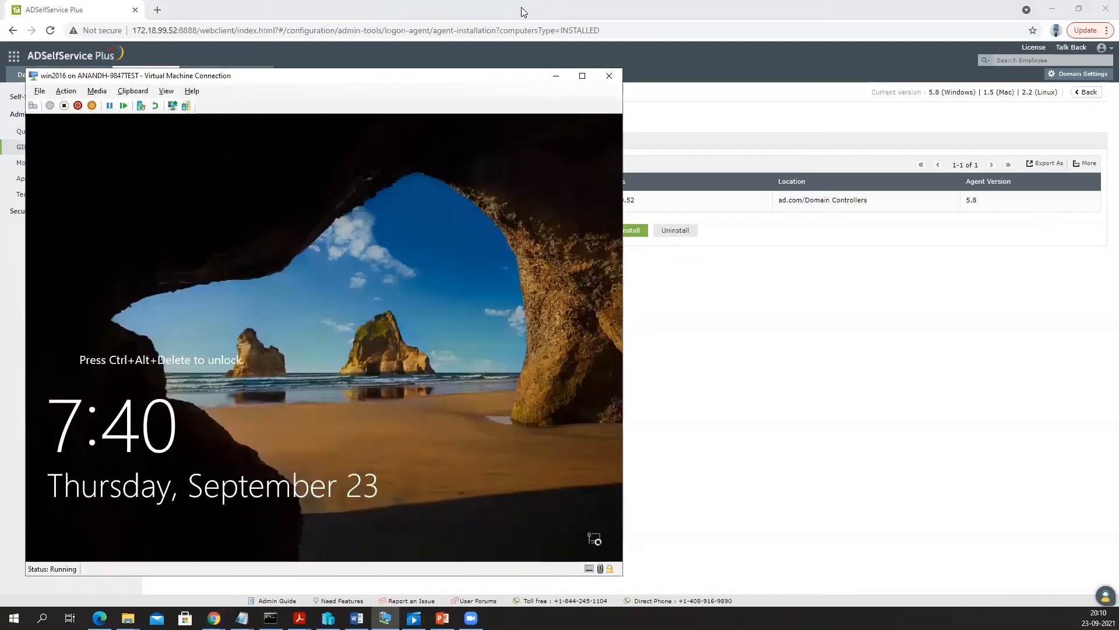
left_click(67, 93)
left_click(93, 103)
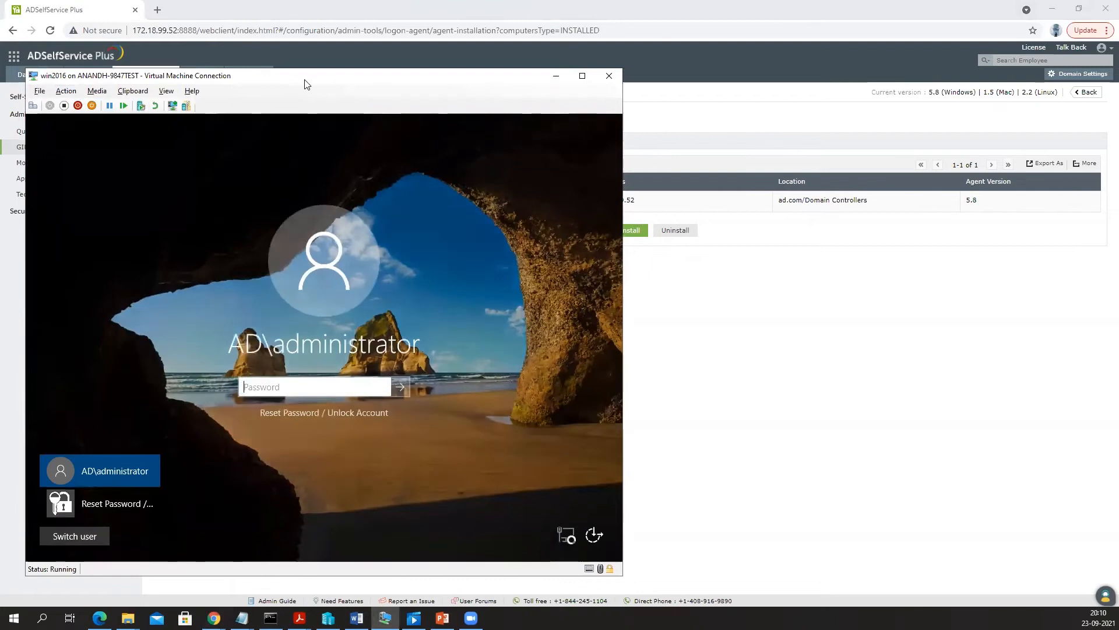
double_click(313, 80)
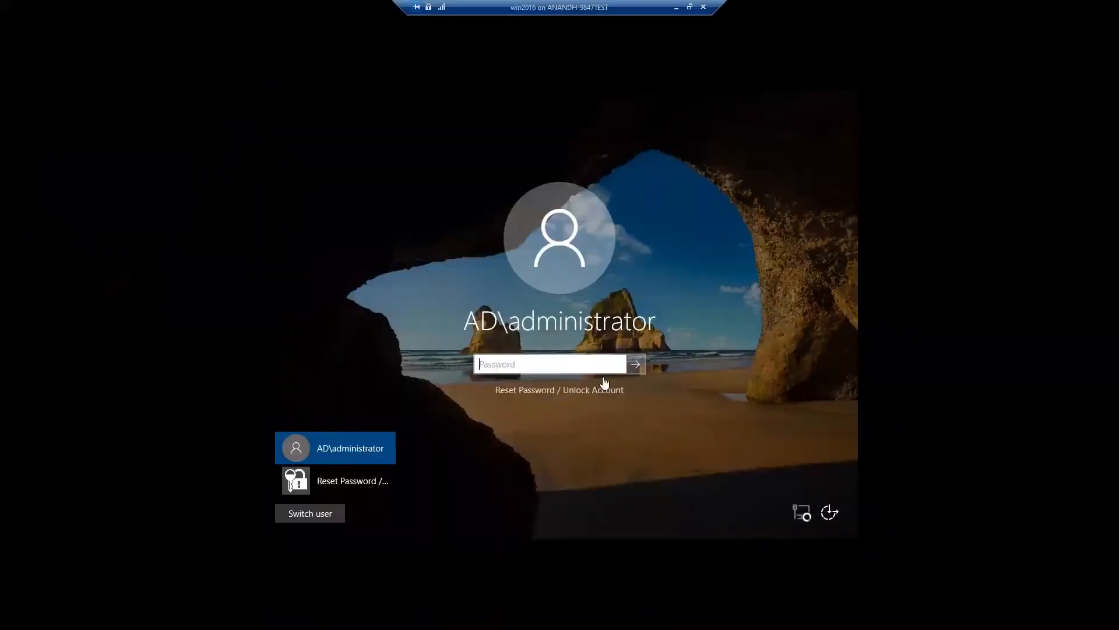
left_click(564, 390)
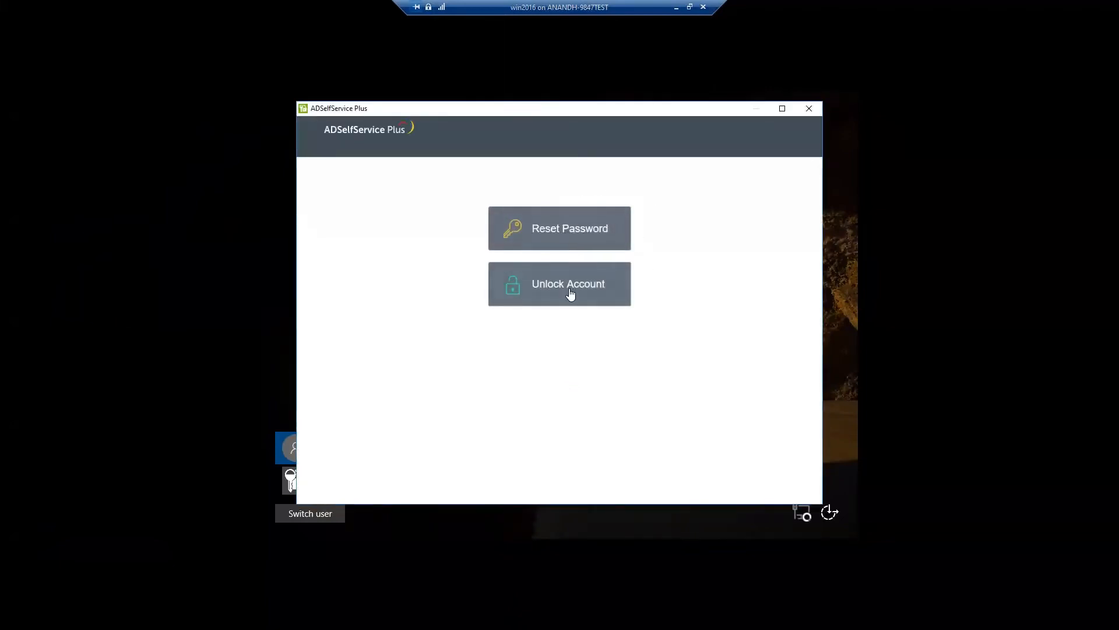
- Choose Reset Password and submit a username with the captcha, which is rejected as invalid
left_click(568, 229)
type("testw")
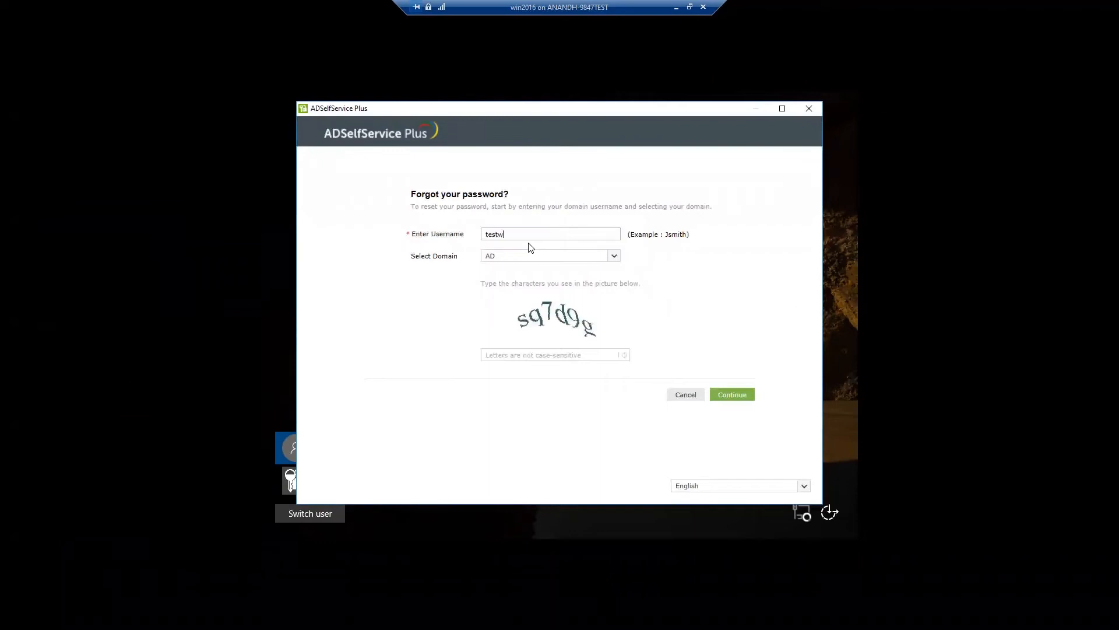
left_click(517, 352)
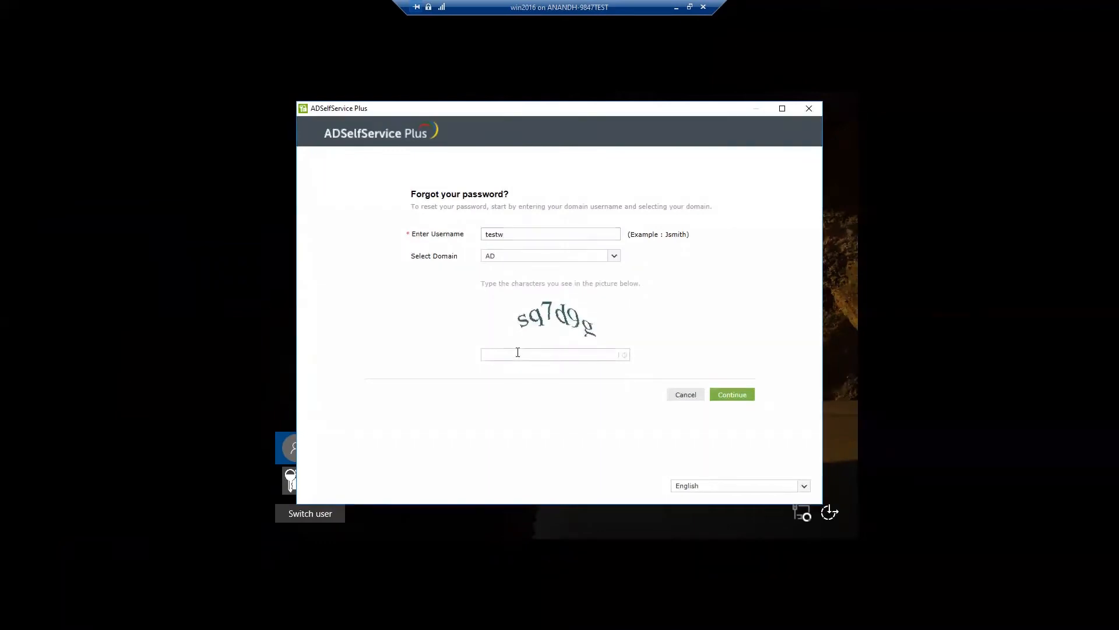
type("sq7d9g")
left_click(739, 398)
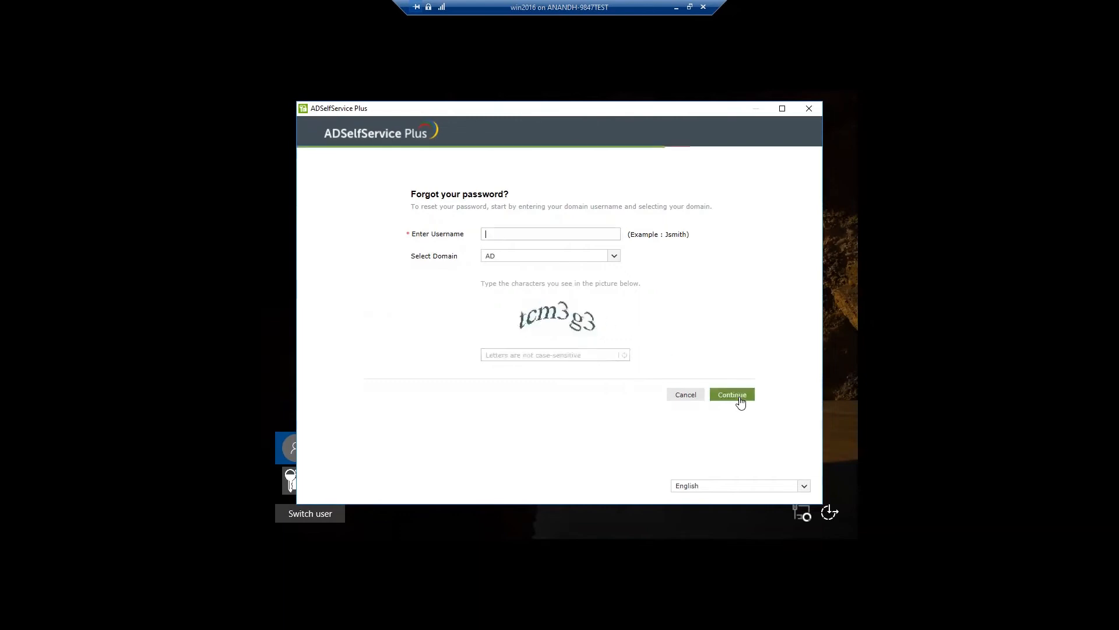
- Re-enter the correct test username with the new captcha and continue
left_click(512, 236)
type("testw")
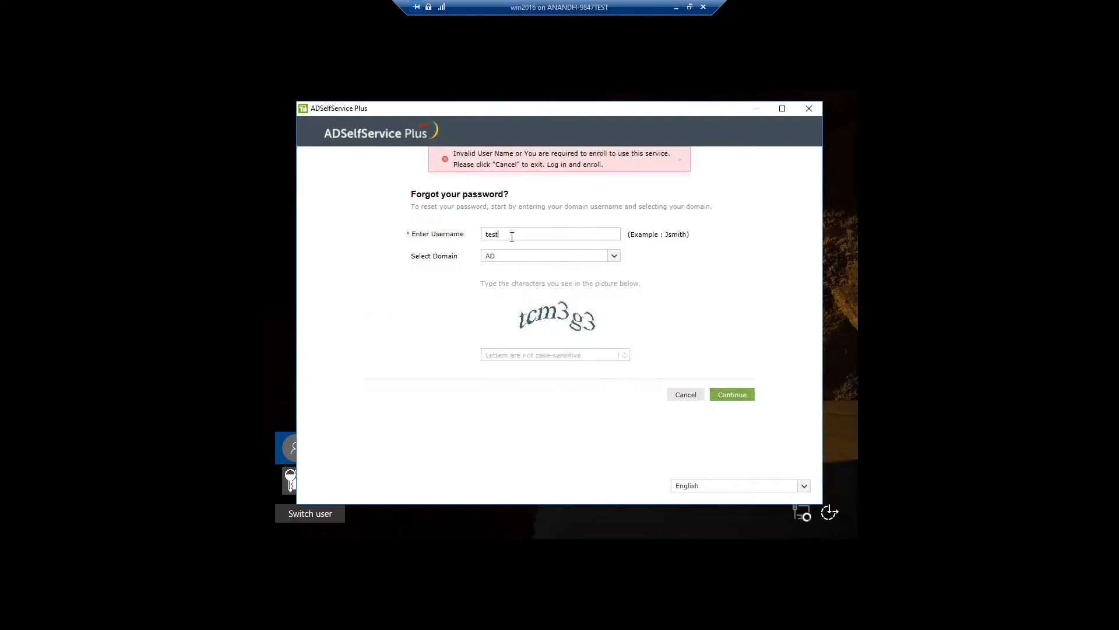
type("2")
left_click(518, 353)
type("tcm3g3")
left_click(723, 396)
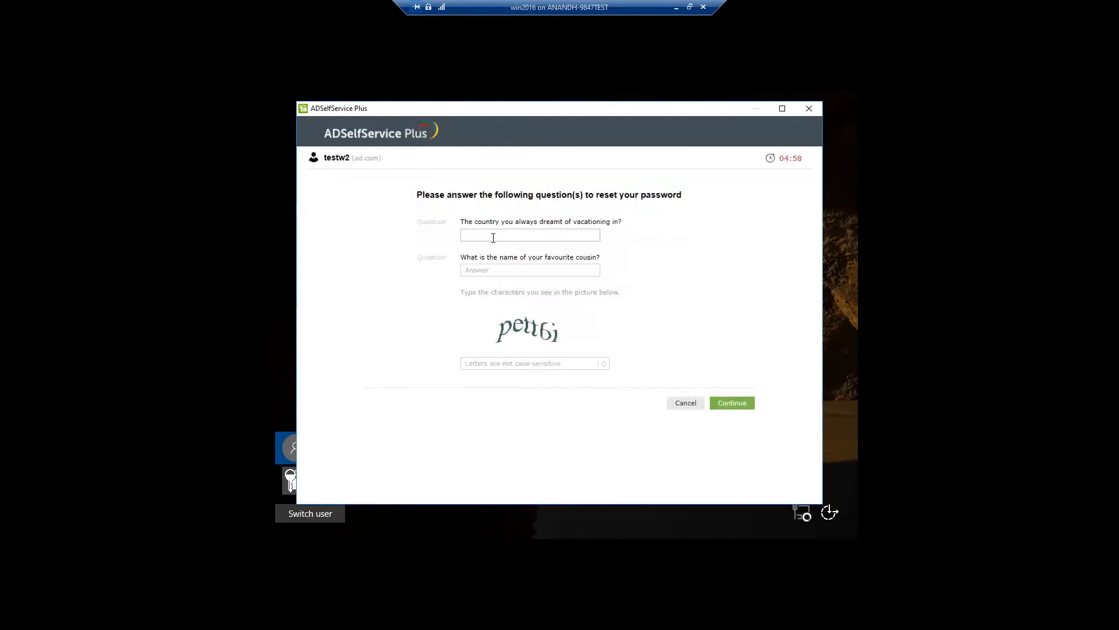
- Answer both security questions, fill in the captcha, and submit the answers
triple_click(522, 200)
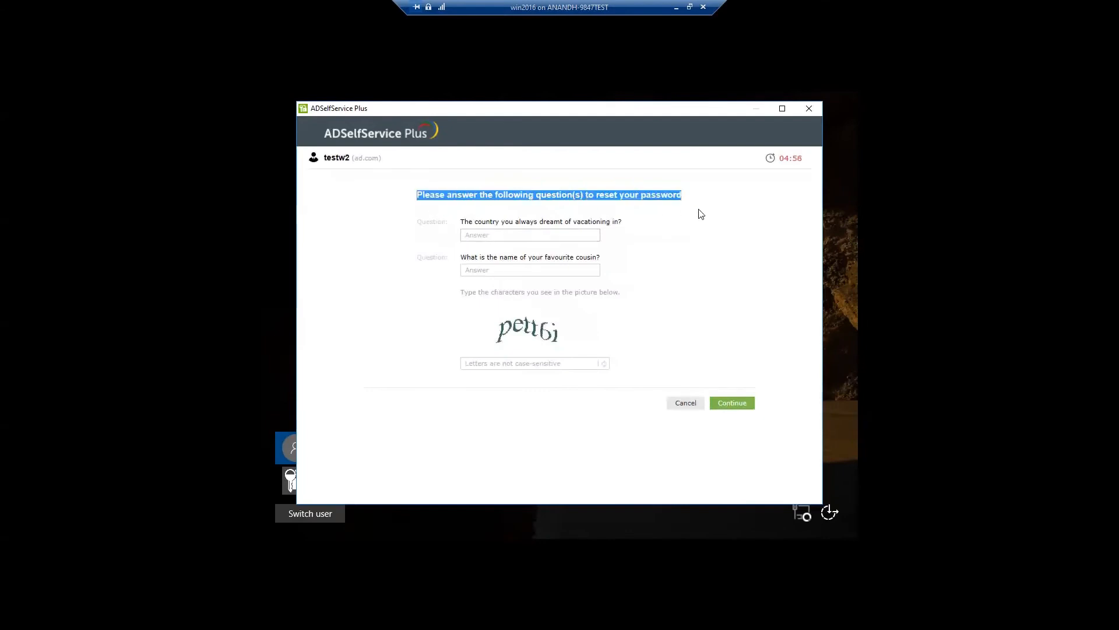
left_click(529, 235)
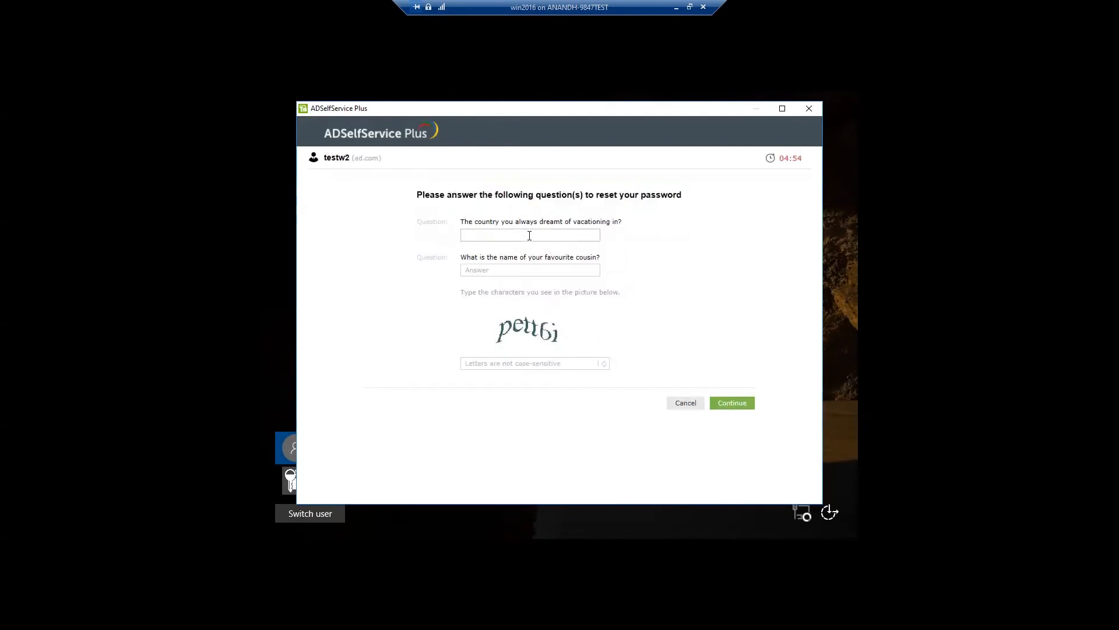
type("••••••")
key("Tab")
type("••••••")
left_click(501, 359)
type("pett6i")
left_click(729, 403)
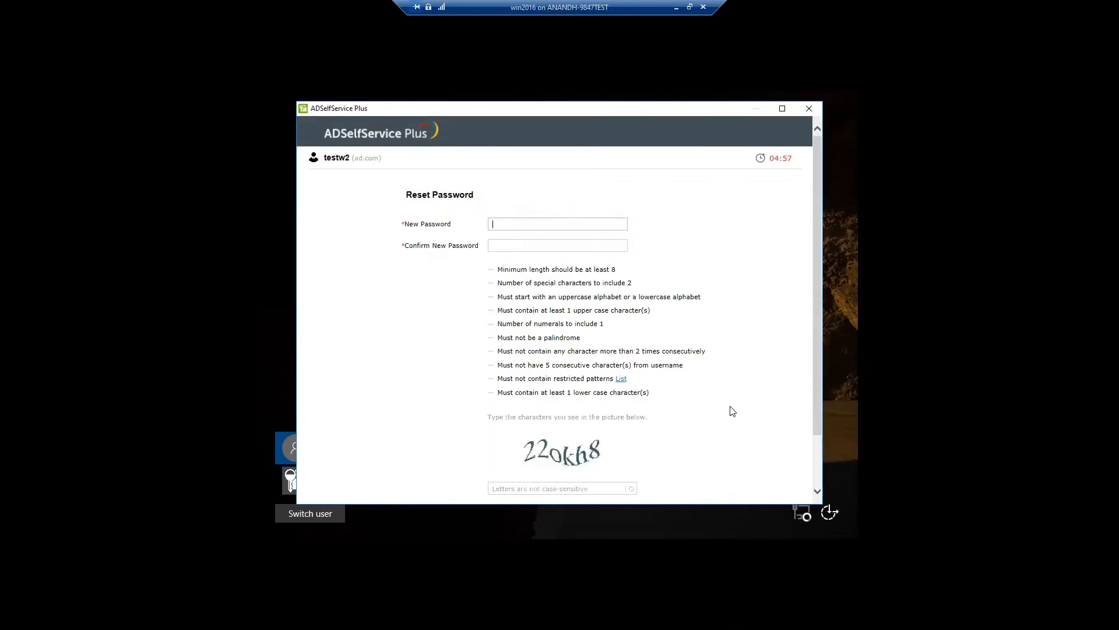
- Enter a new password, its confirmation, and the captcha on the reset form
left_click_drag(410, 188, 742, 380)
left_click(383, 215)
left_click(498, 227)
type("••••••••••••")
key("Tab")
type("•••")
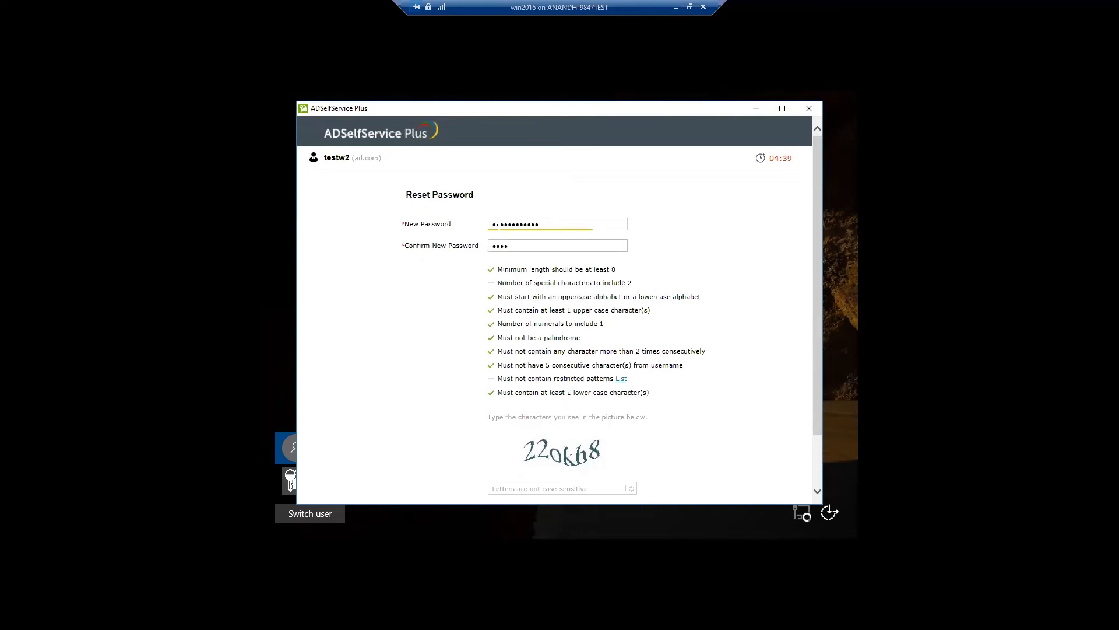
type("••••••")
scroll(707, 333, "down", 2)
left_click(570, 424)
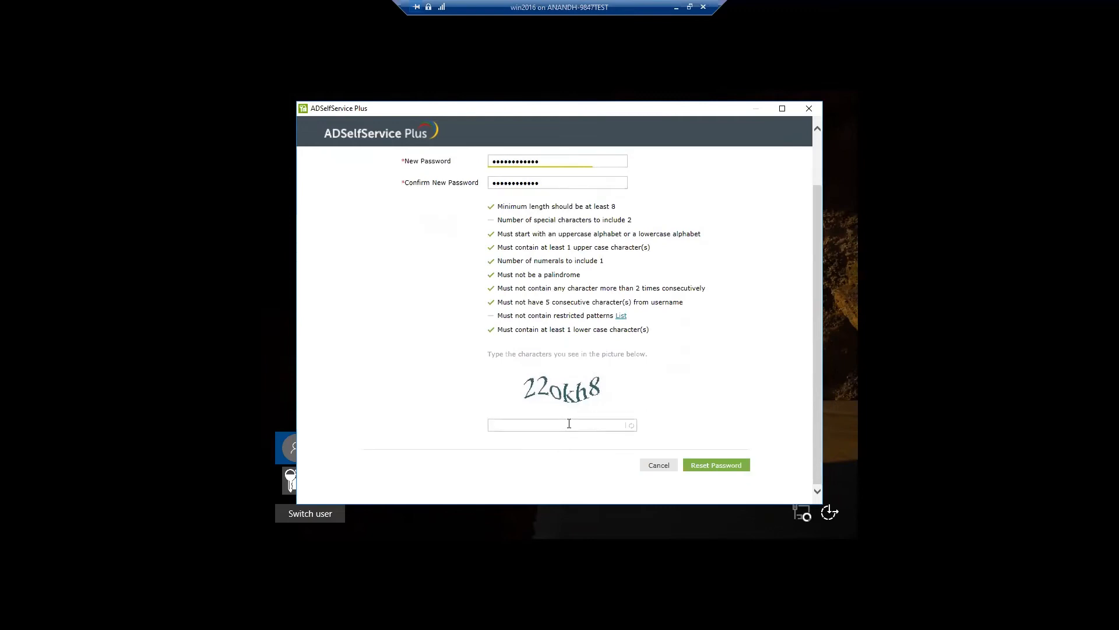
type("22okh8")
- Point out the minimum length 8, special characters count, and restricted patterns policy rules
scroll(461, 231, "up", 1)
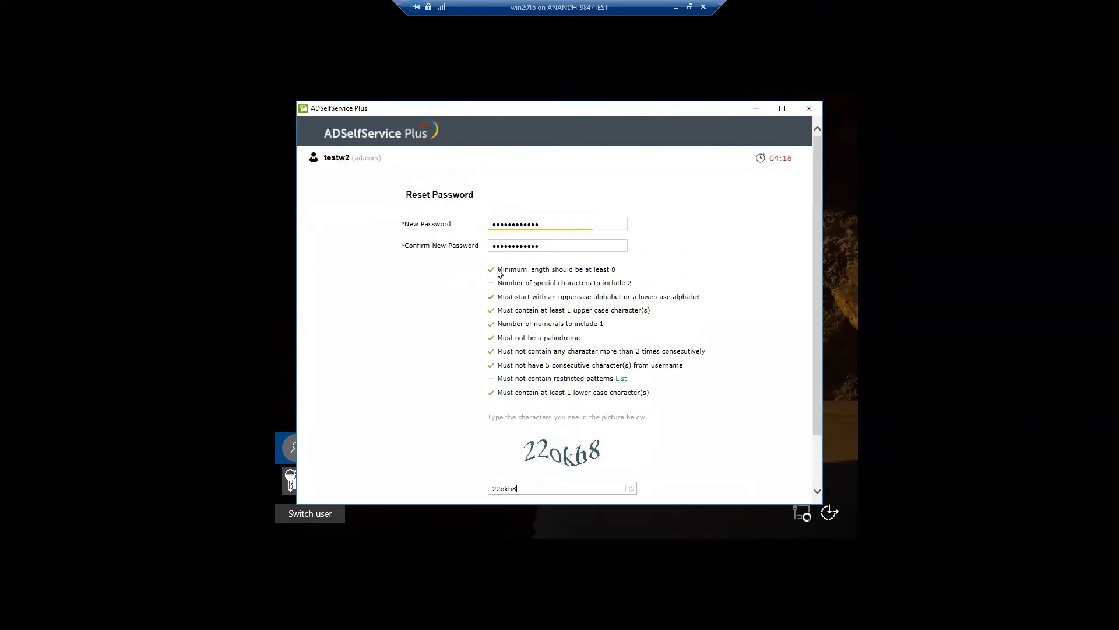
left_click_drag(502, 270, 624, 274)
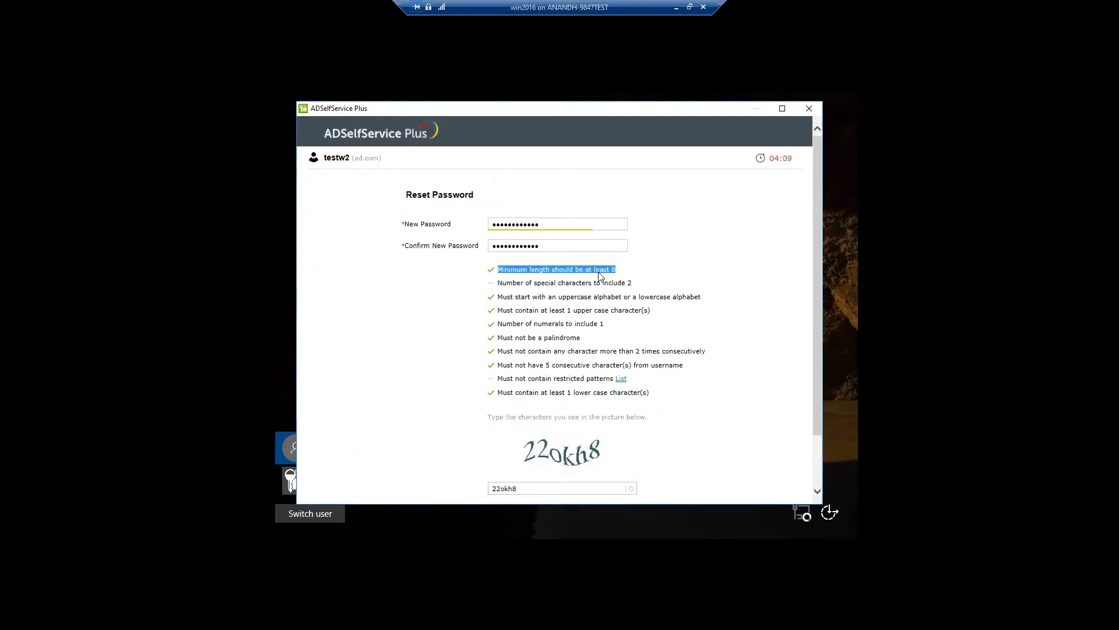
left_click_drag(507, 282, 617, 286)
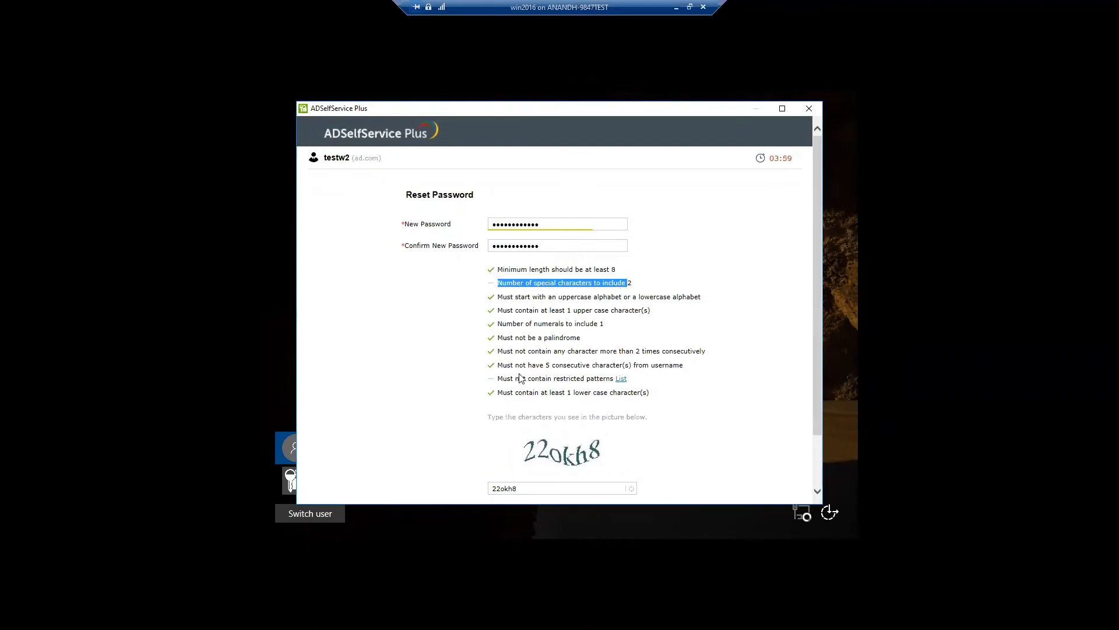
left_click_drag(499, 377, 596, 378)
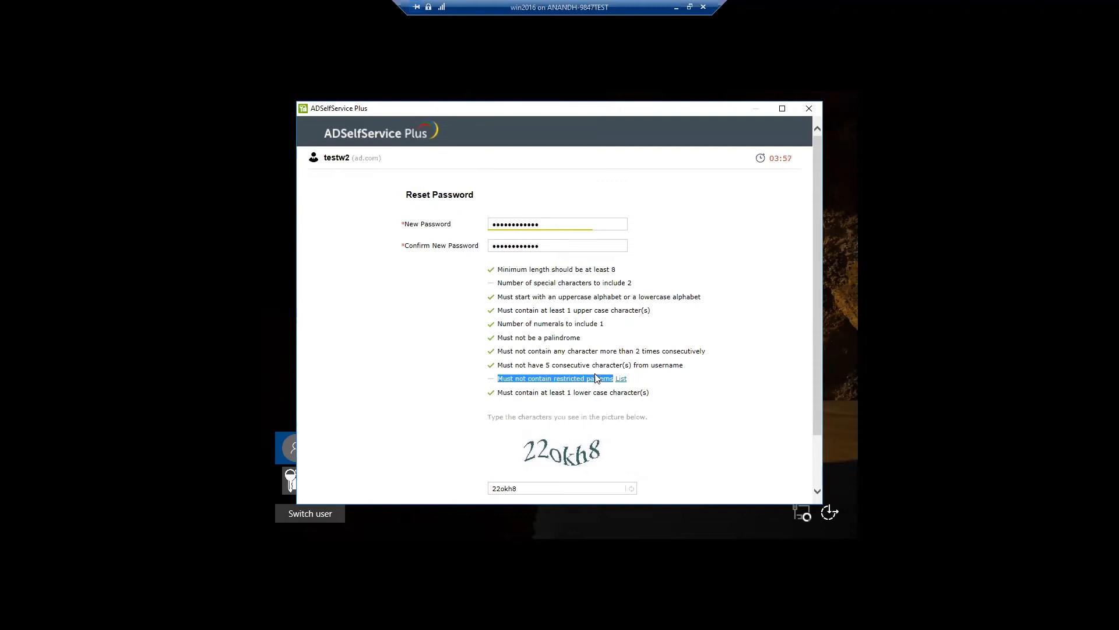
scroll(596, 379, "down", 1)
- Submit the reset, review the special-character and restricted-pattern failures and the patterns list, then dismiss the alert
left_click(694, 462)
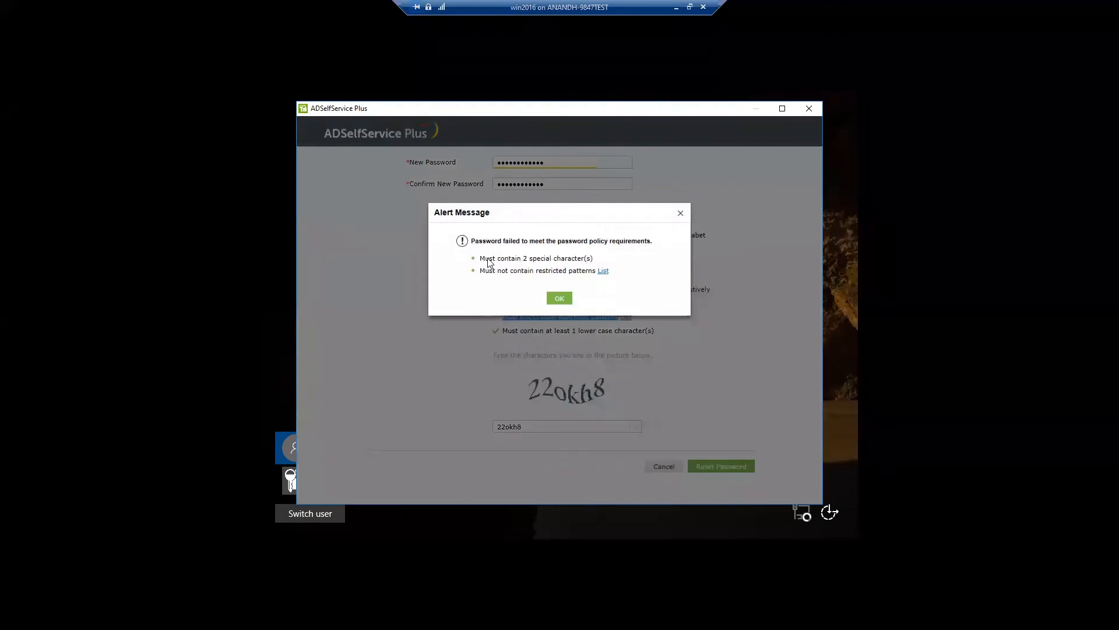
left_click_drag(479, 258, 585, 260)
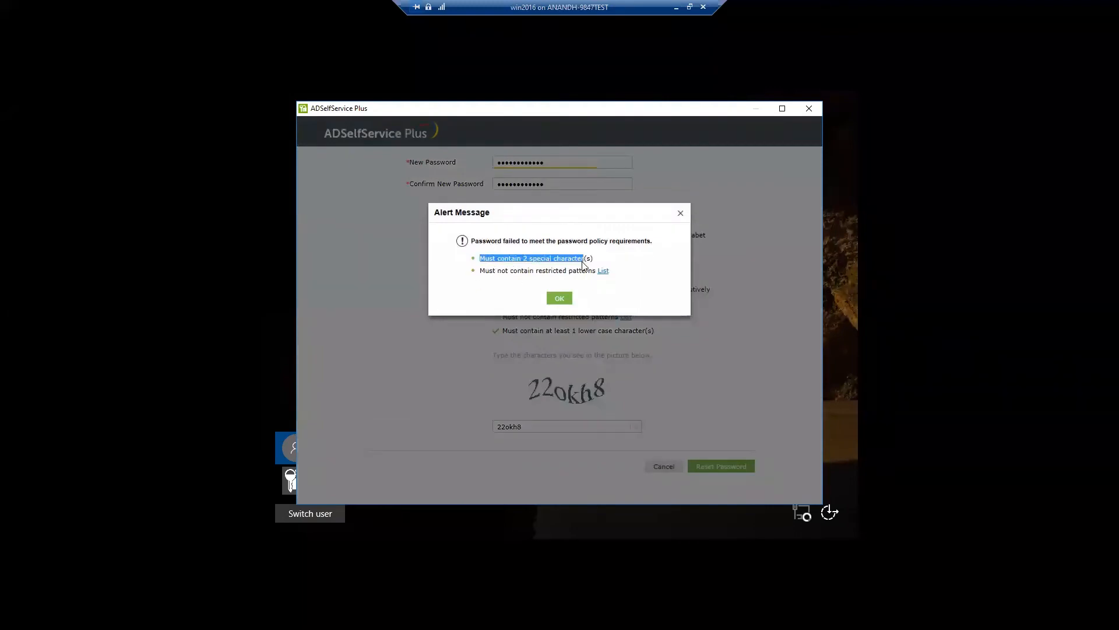
left_click_drag(481, 273, 572, 282)
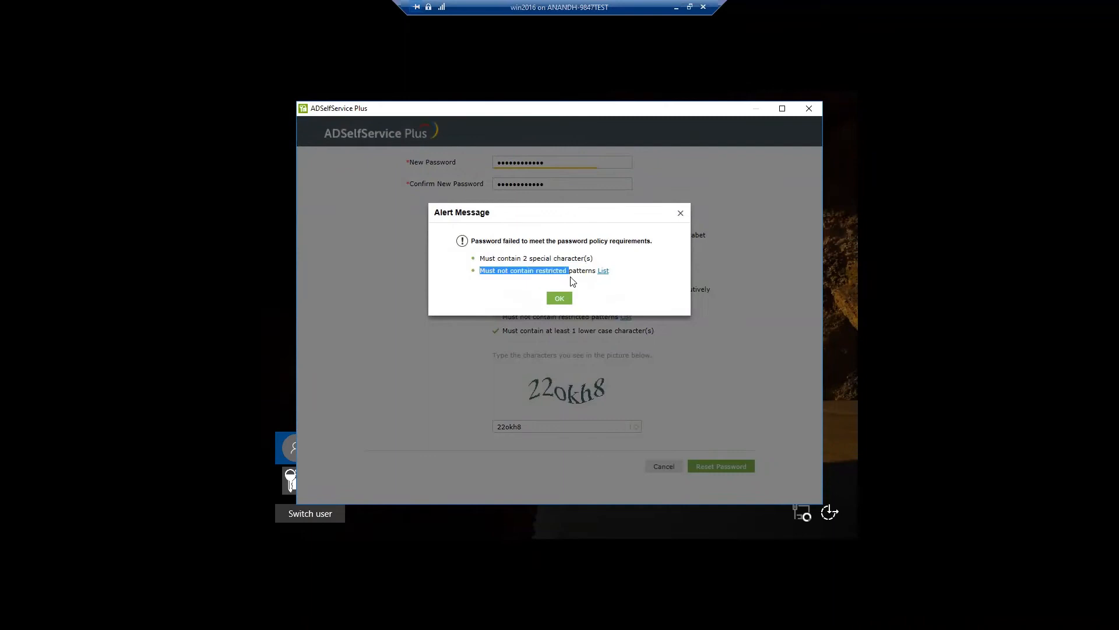
left_click(603, 271)
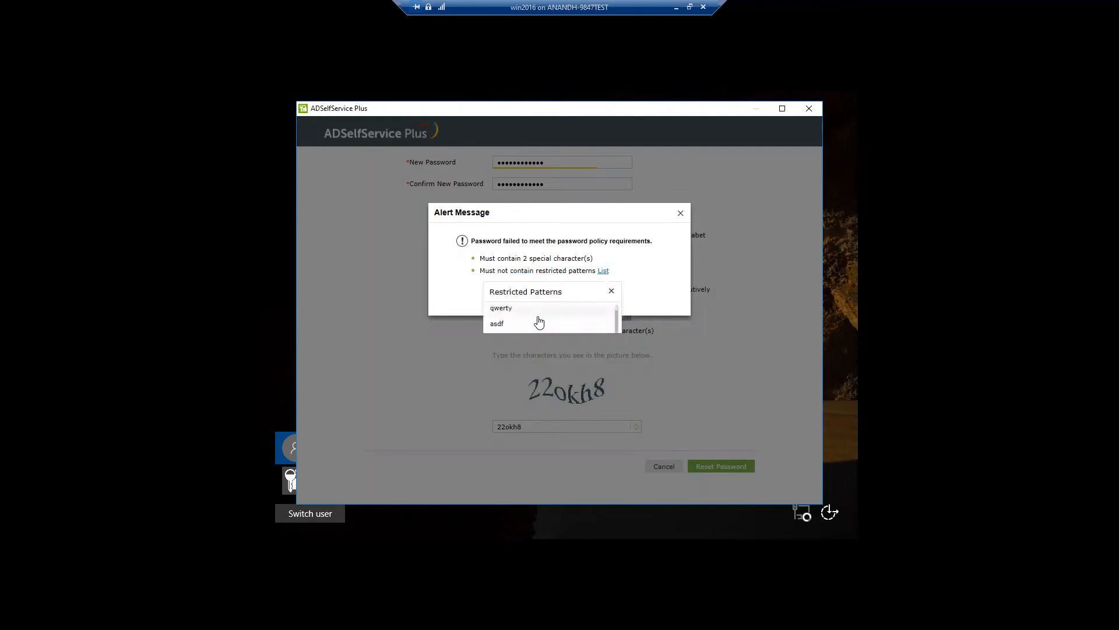
left_click(610, 291)
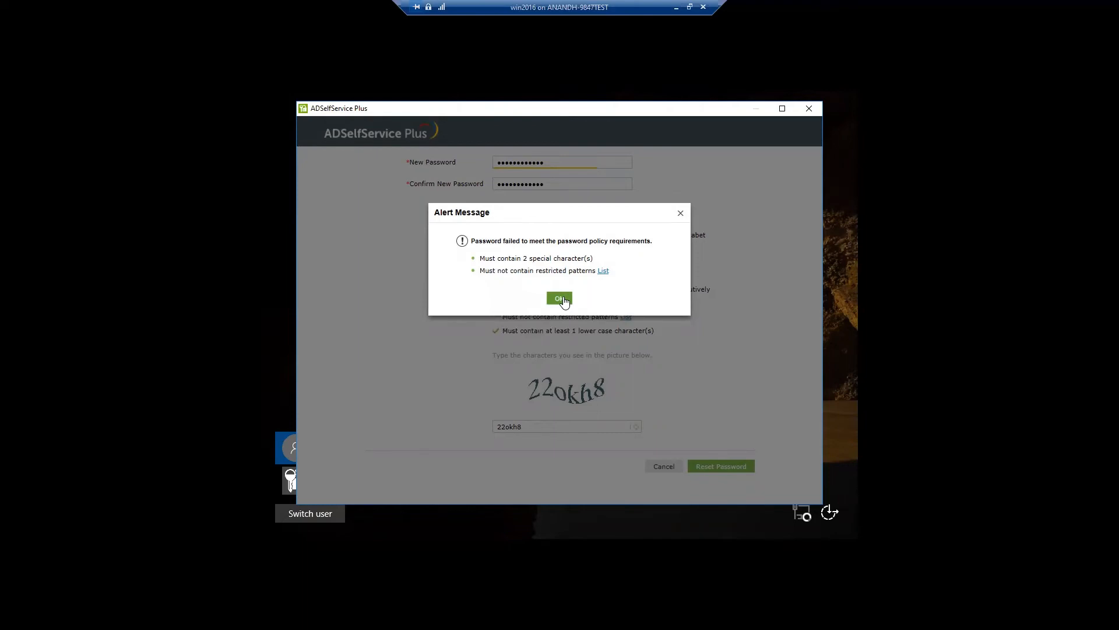
left_click(562, 297)
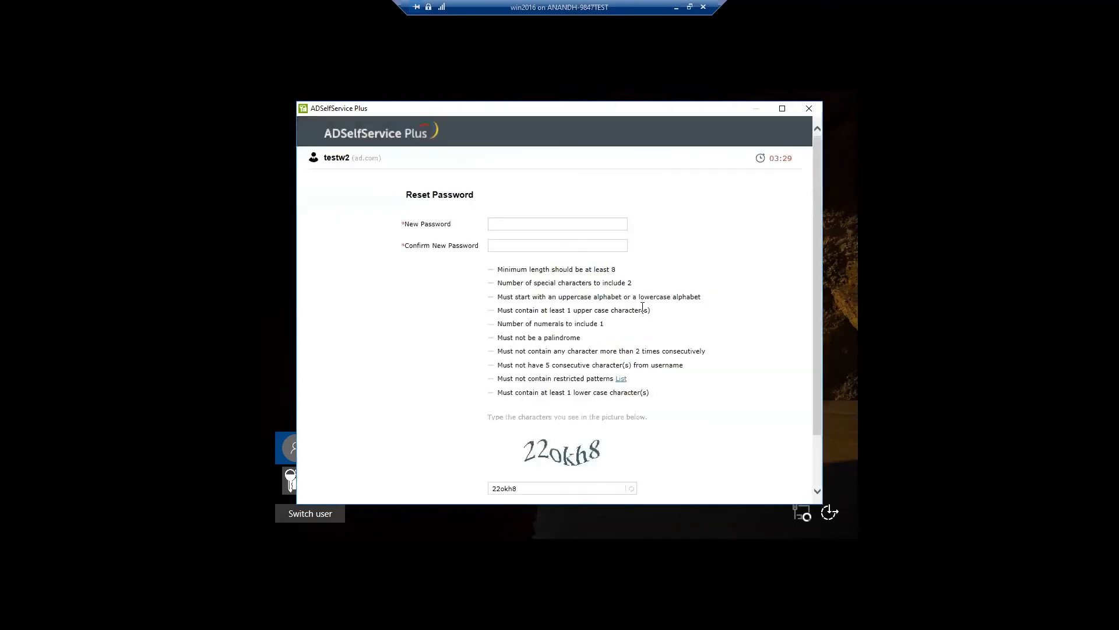
- Reset the test user's password with a policy-compliant password, then close the self-service window
left_click(515, 226)
type("Password@12#Pas")
type("••")
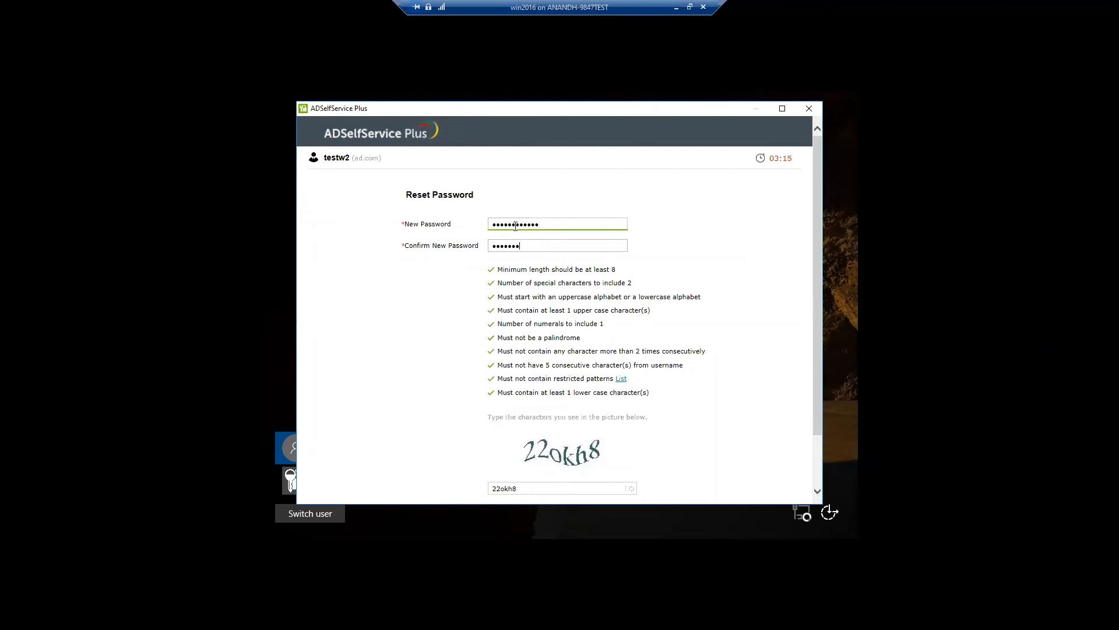
type("•")
scroll(551, 321, "down", 2)
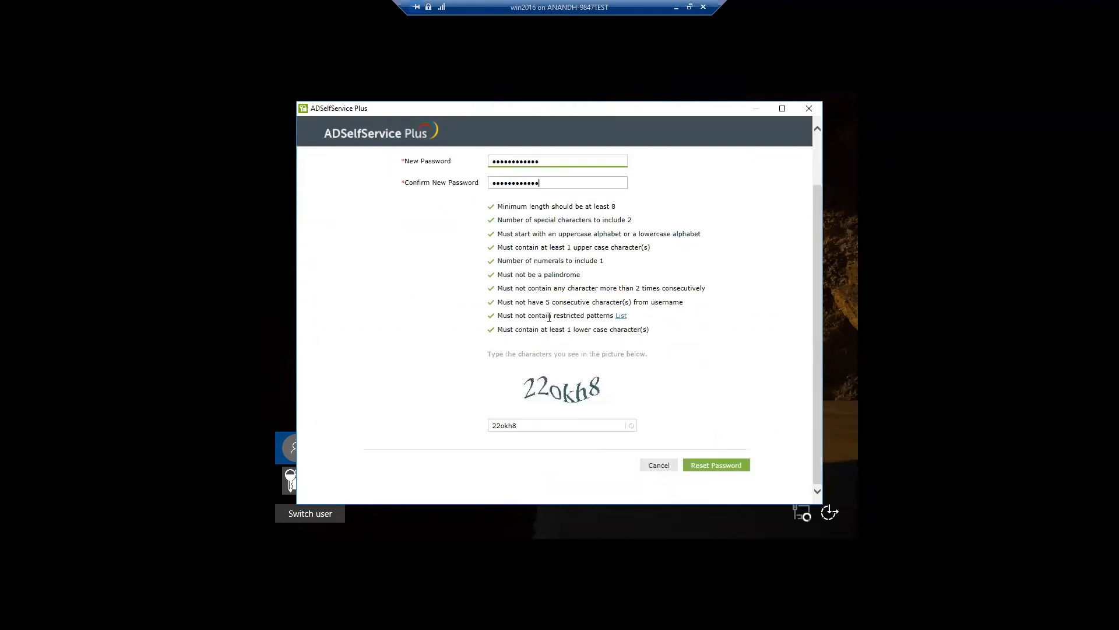
left_click(727, 471)
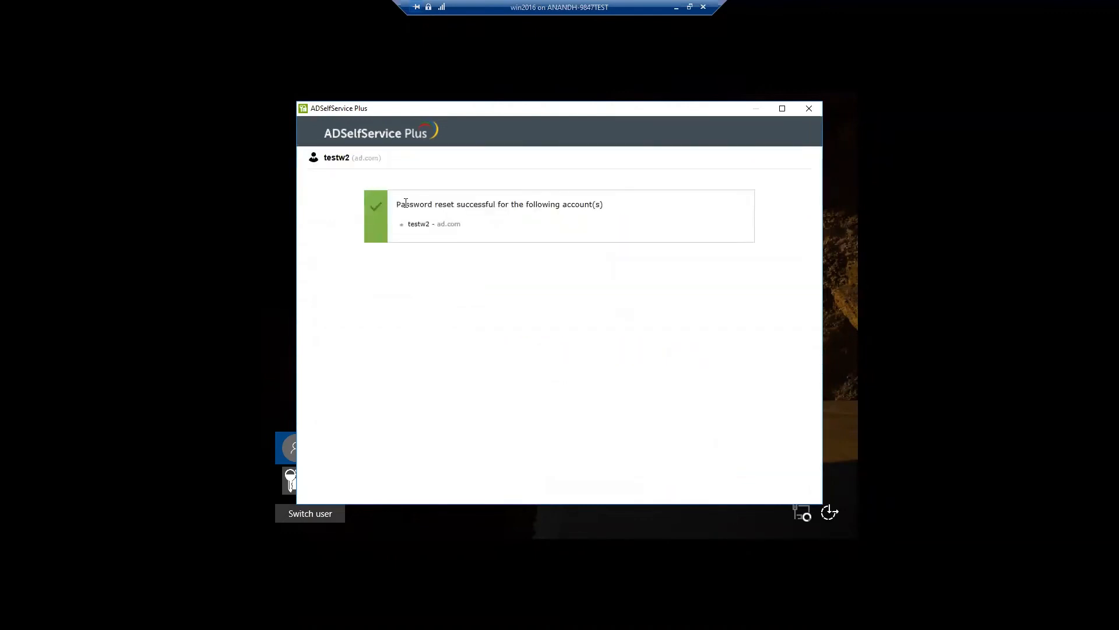
left_click_drag(396, 204, 609, 206)
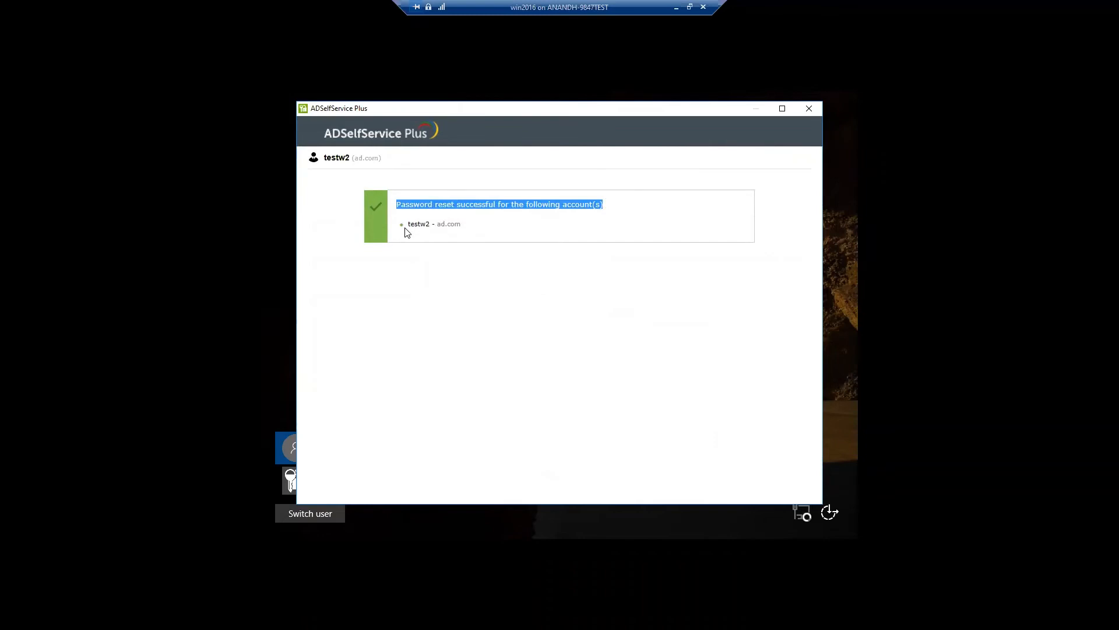
left_click(810, 109)
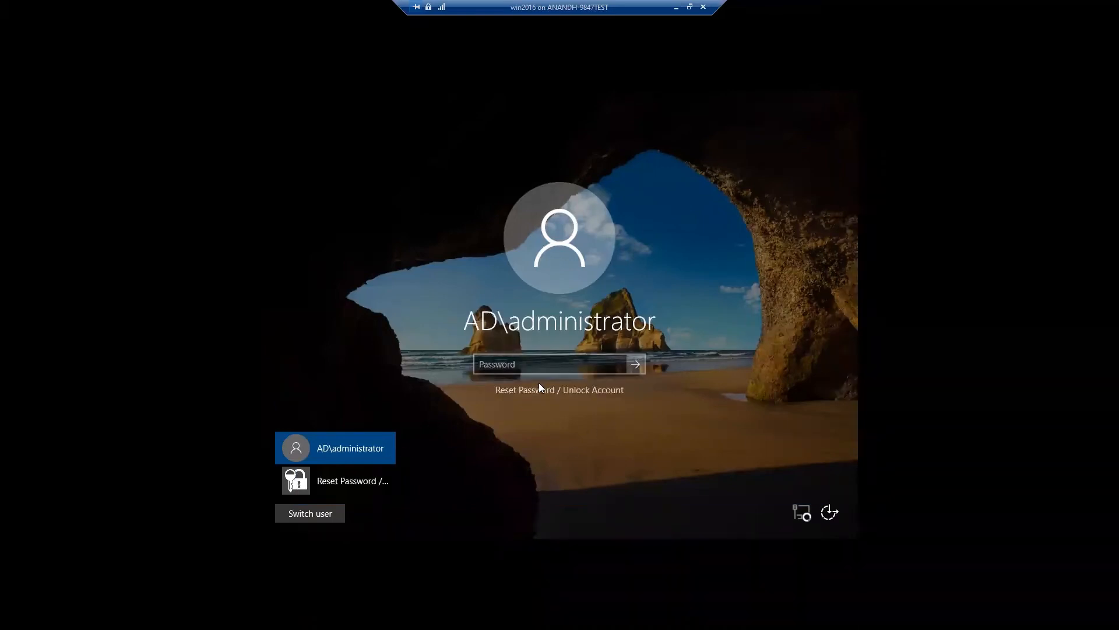
- Minimize the VM connection to get back to the ADSelfService Plus console in Chrome
left_click(677, 8)
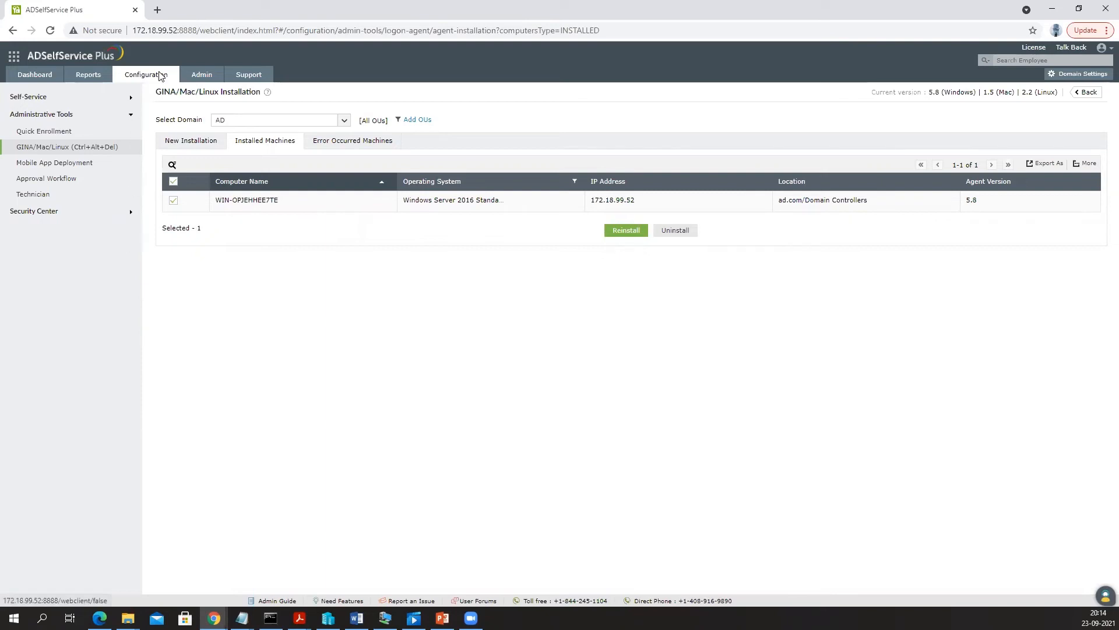
- Open Directory Self Service > Self Update Layout, edit the Default Layout, and bring up the Mobile field's options
left_click(38, 97)
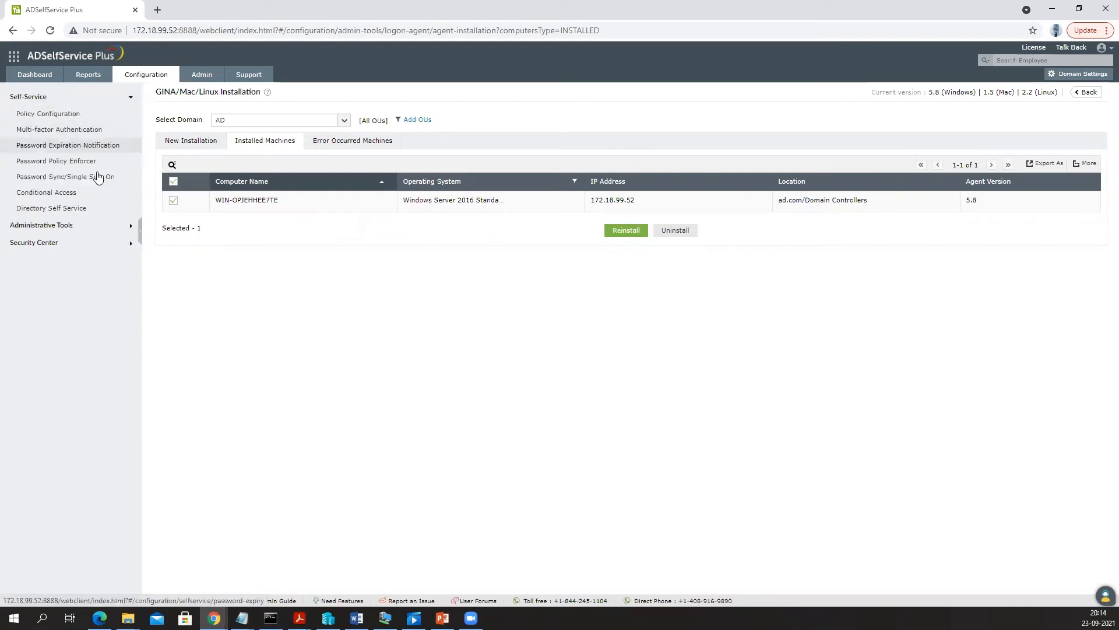
left_click(59, 211)
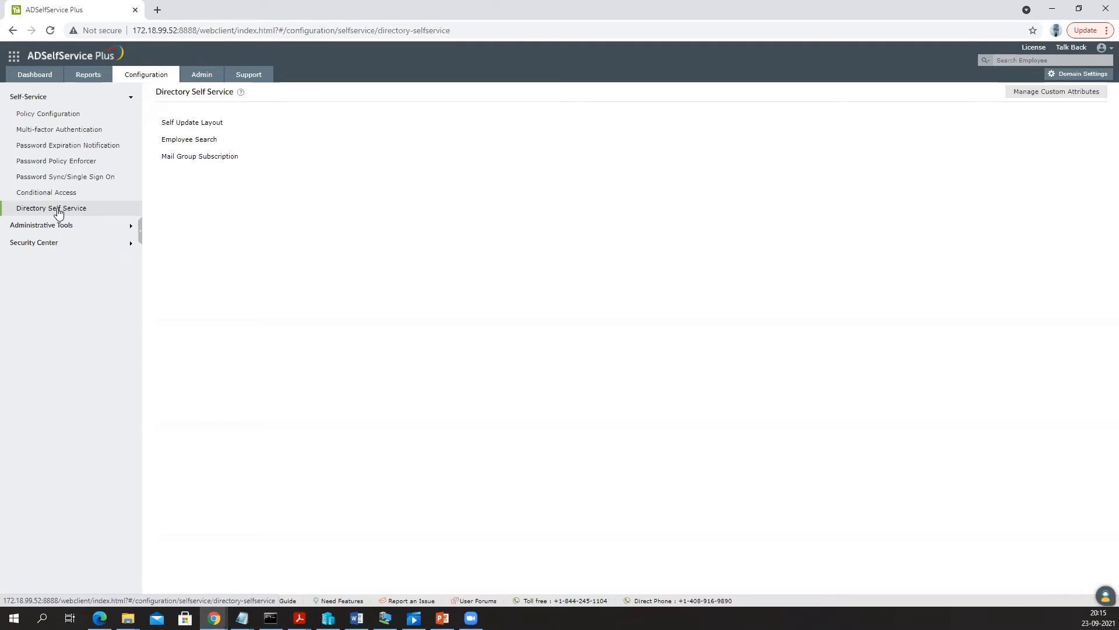
left_click(214, 124)
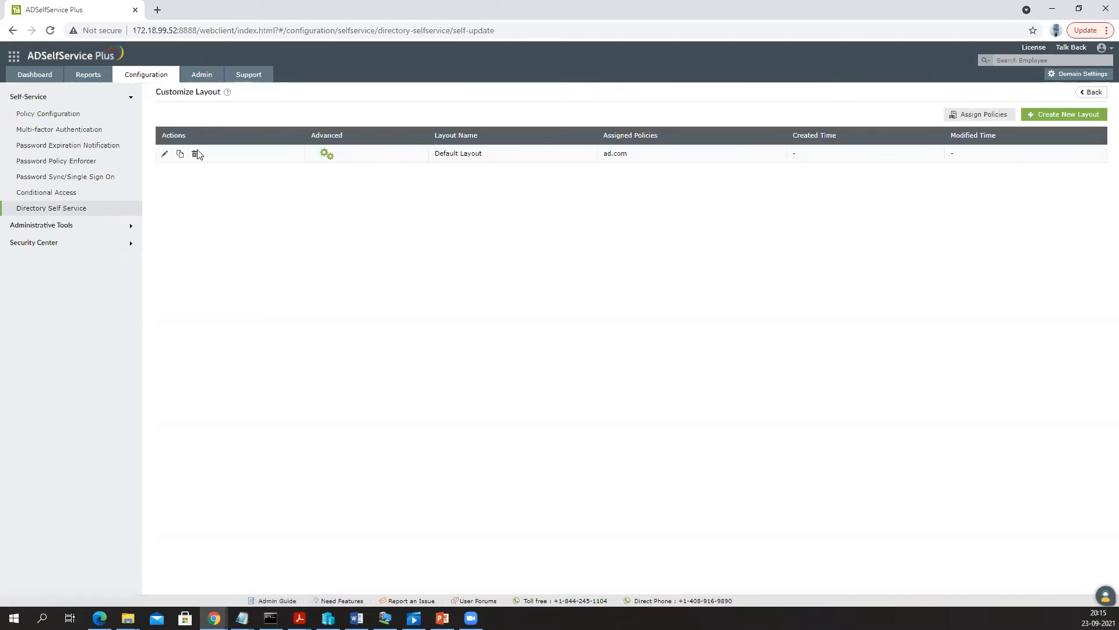
left_click_drag(161, 92, 227, 97)
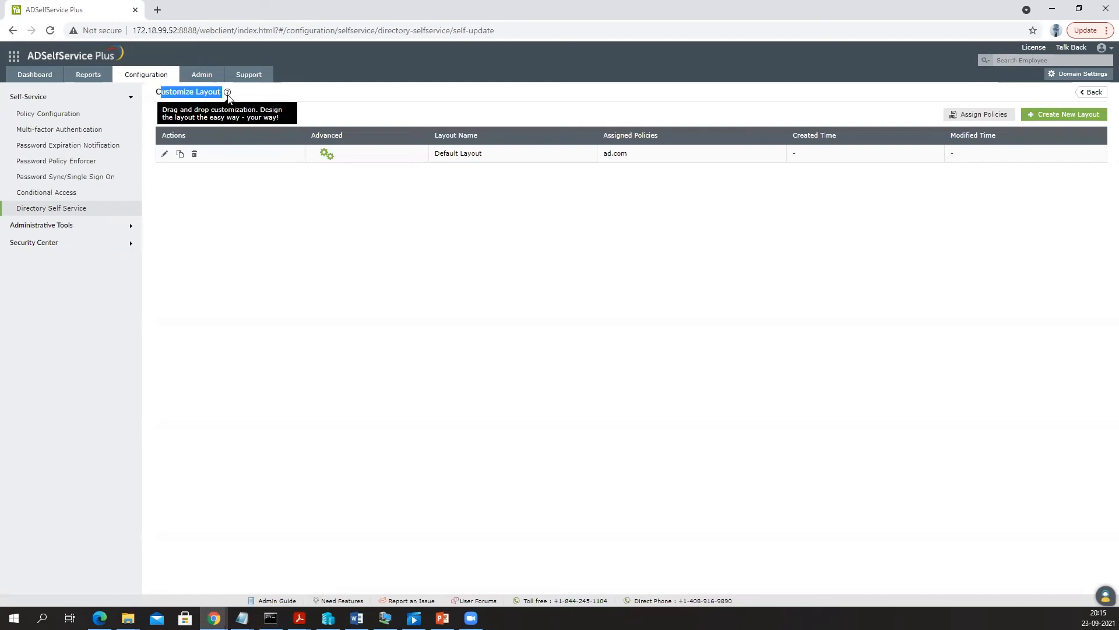
left_click(164, 153)
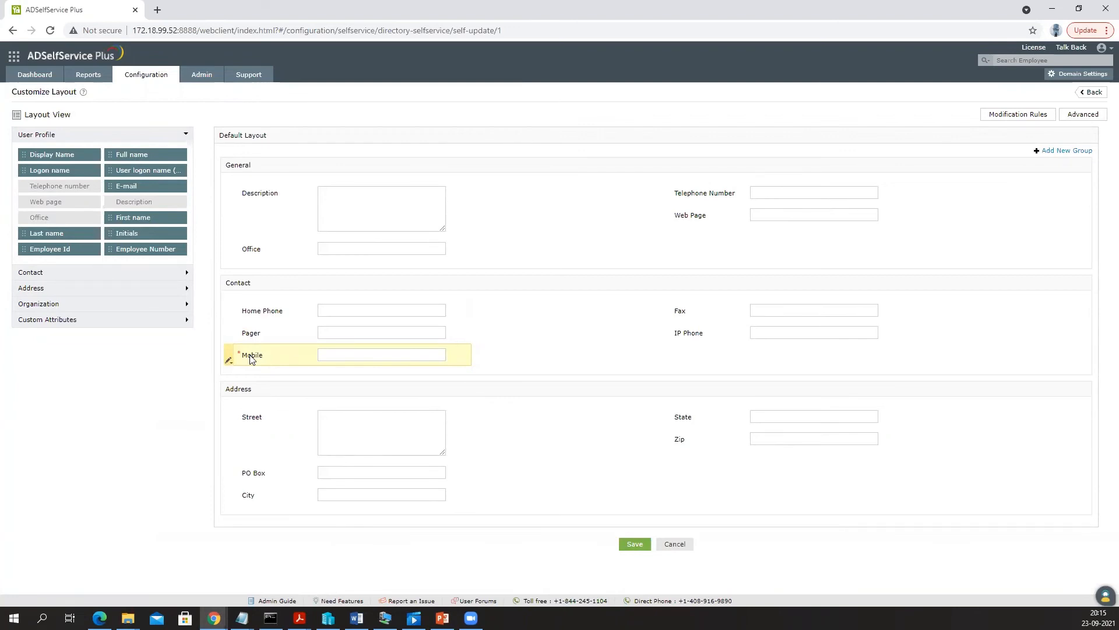
left_click(228, 359)
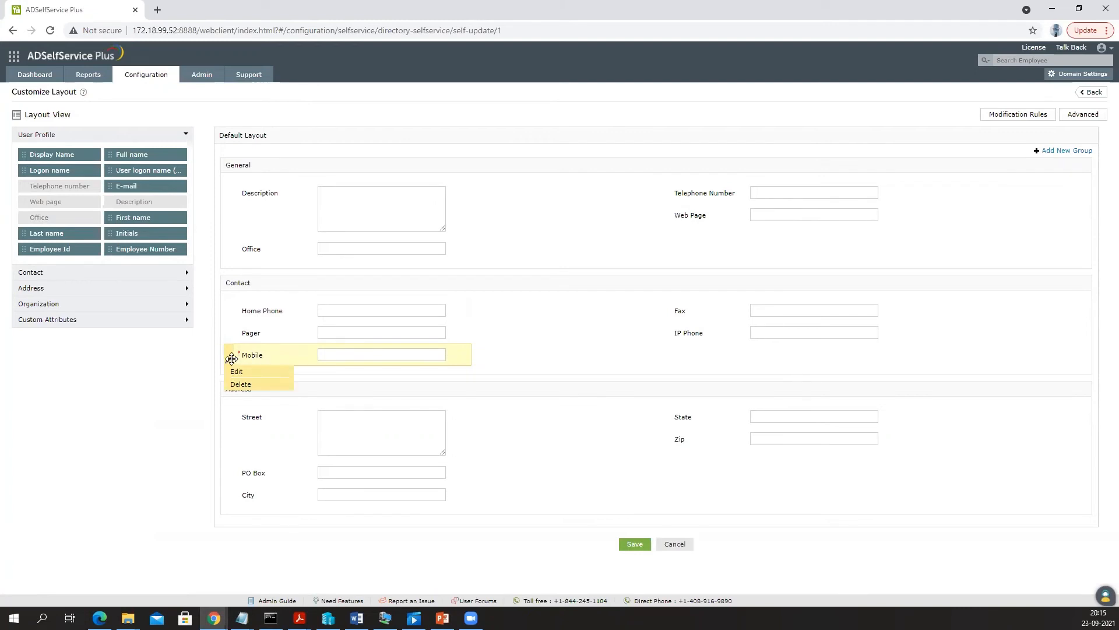
- Try the Mobile field's format, read-only and mandatory options, then close its settings unchanged
left_click(232, 369)
left_click(418, 274)
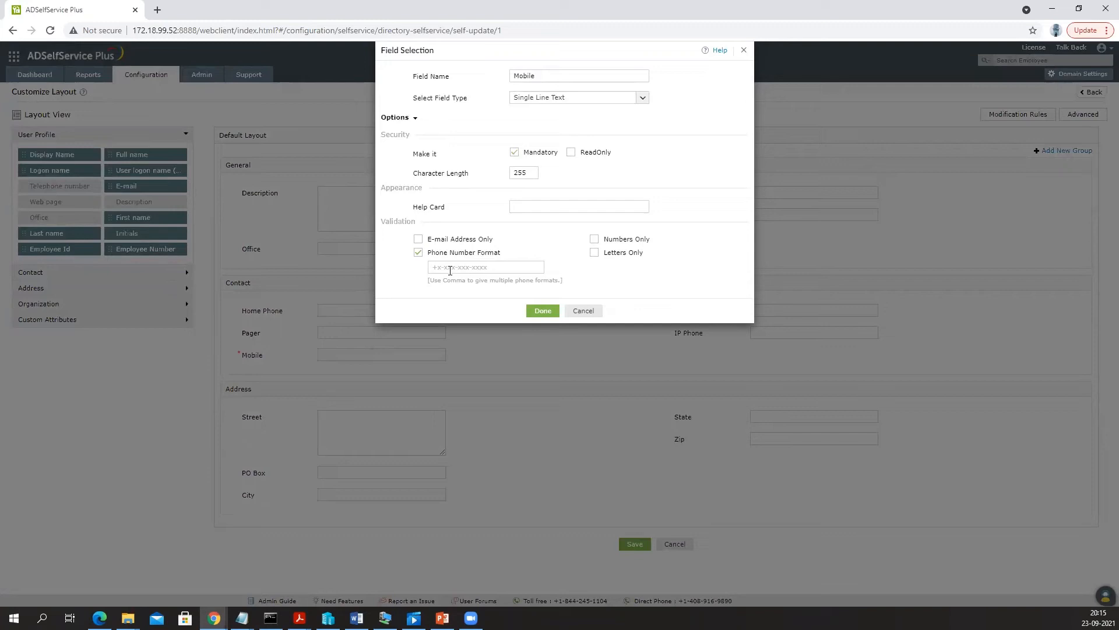
left_click(480, 265)
left_click(417, 240)
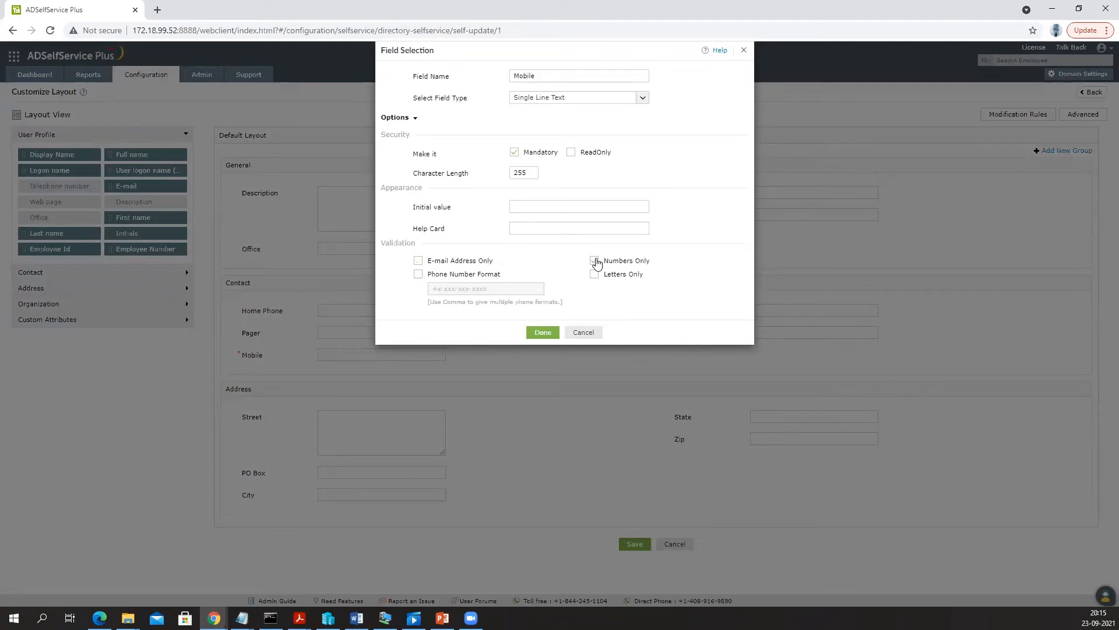
left_click(571, 153)
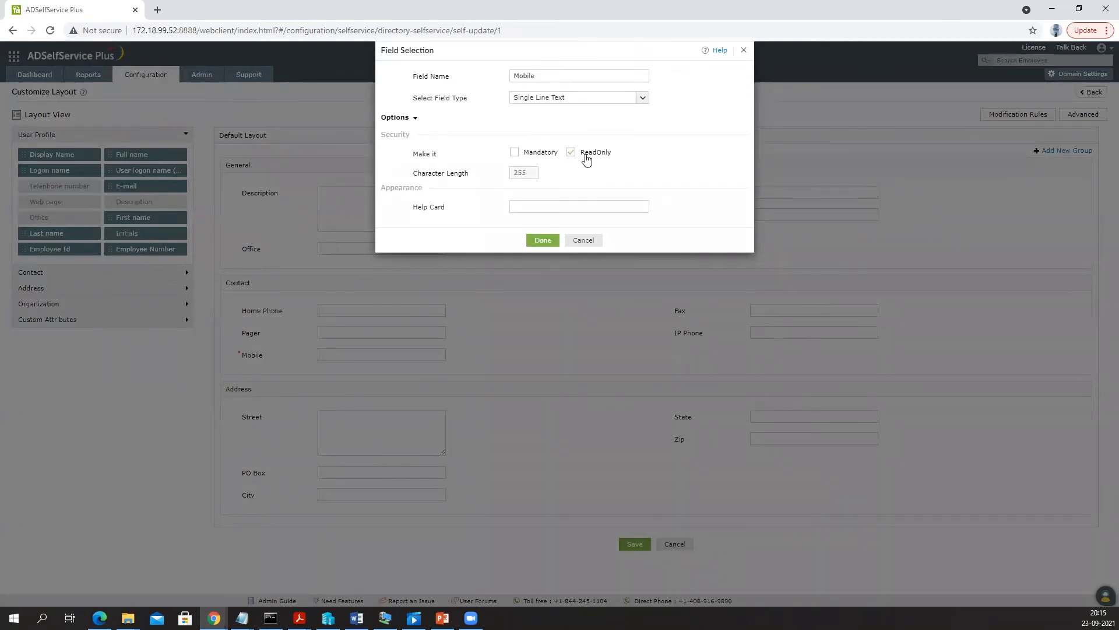
left_click(514, 152)
left_click(578, 338)
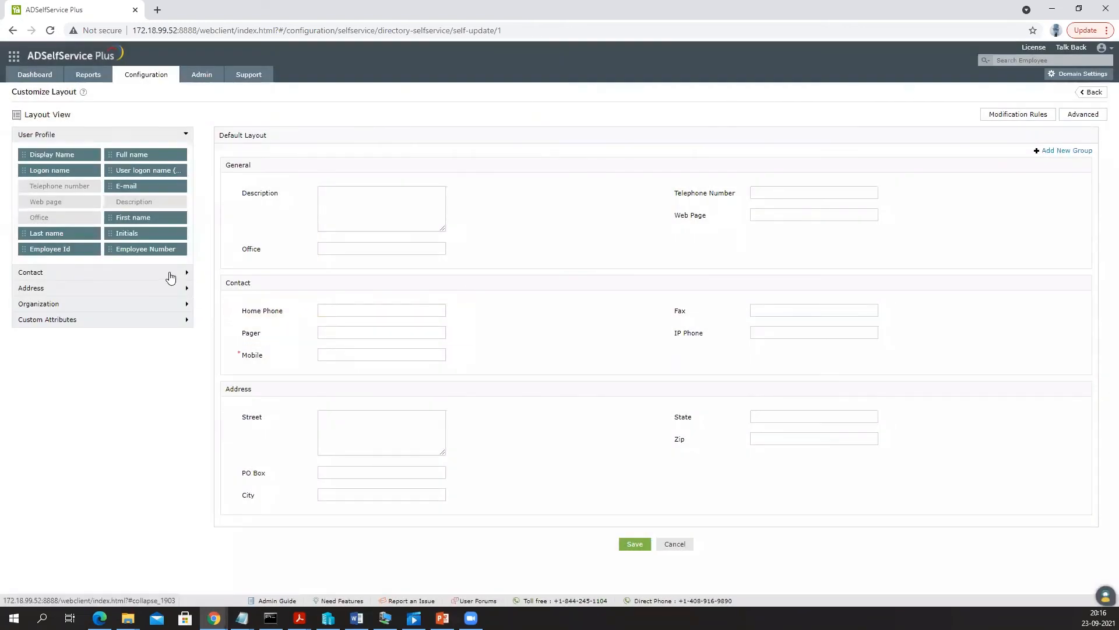
- Drag the Notes contact field into the General group, cancel it, and leave the layout unsaved
left_click(170, 274)
left_click_drag(137, 202, 308, 273)
left_click(579, 334)
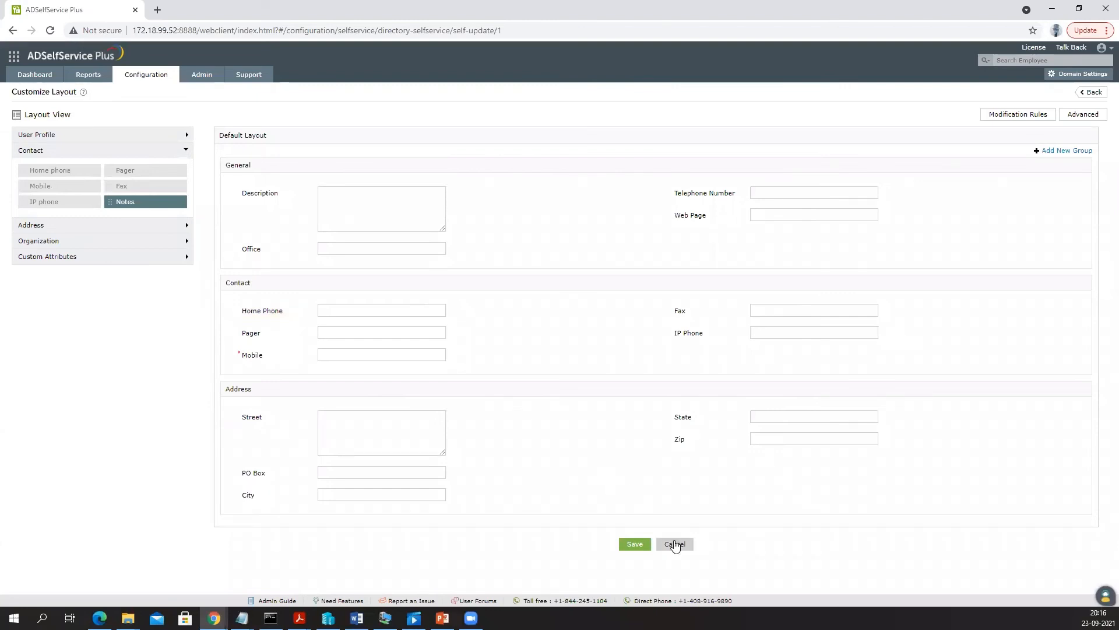
left_click(674, 543)
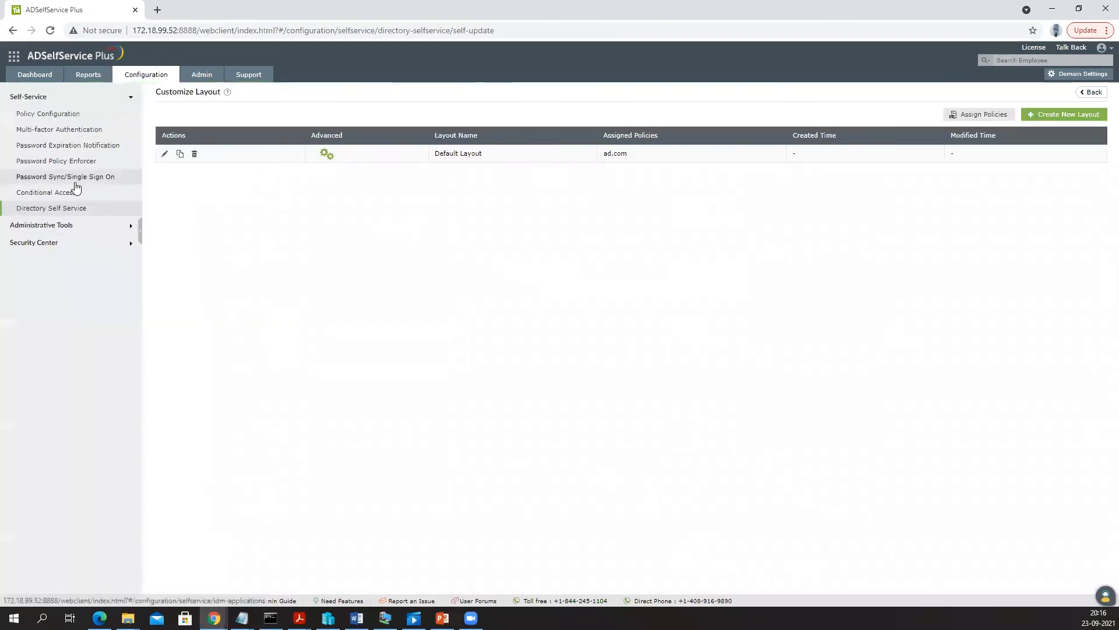
- Edit the 'test' subscription and add Domain Guests and Domain Users, confirming six mail groups
left_click(75, 213)
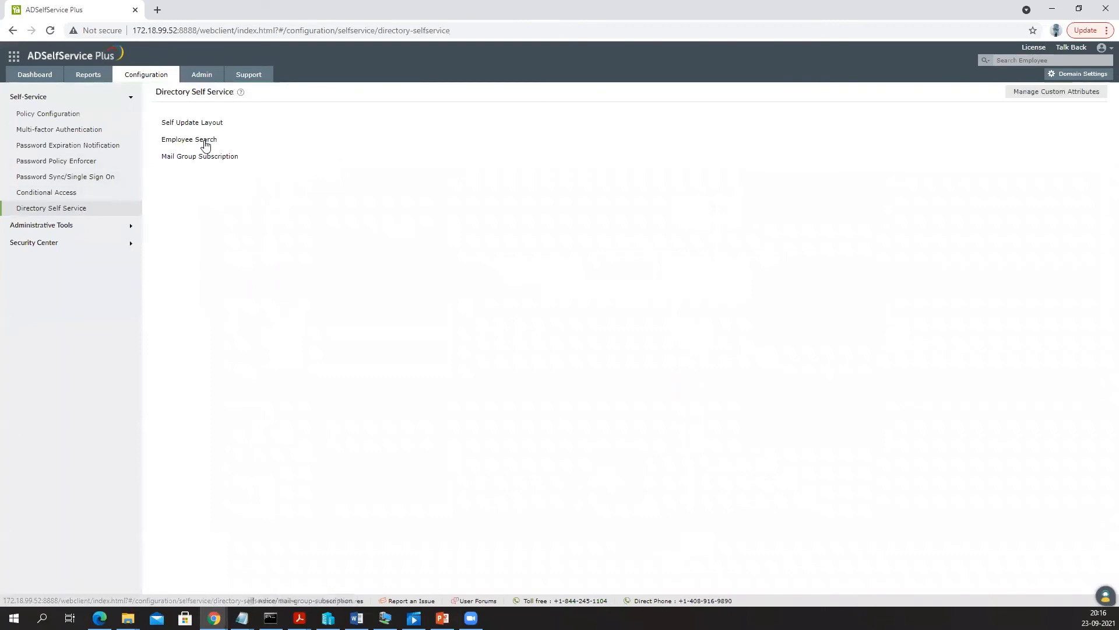
left_click(208, 157)
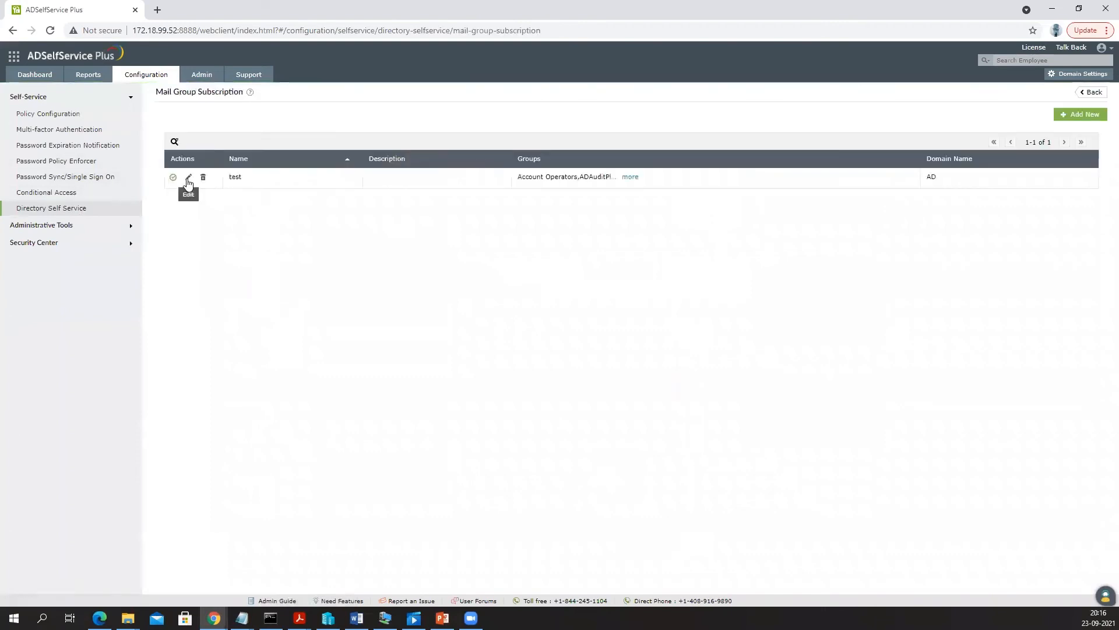
left_click(188, 176)
left_click_drag(186, 165, 235, 170)
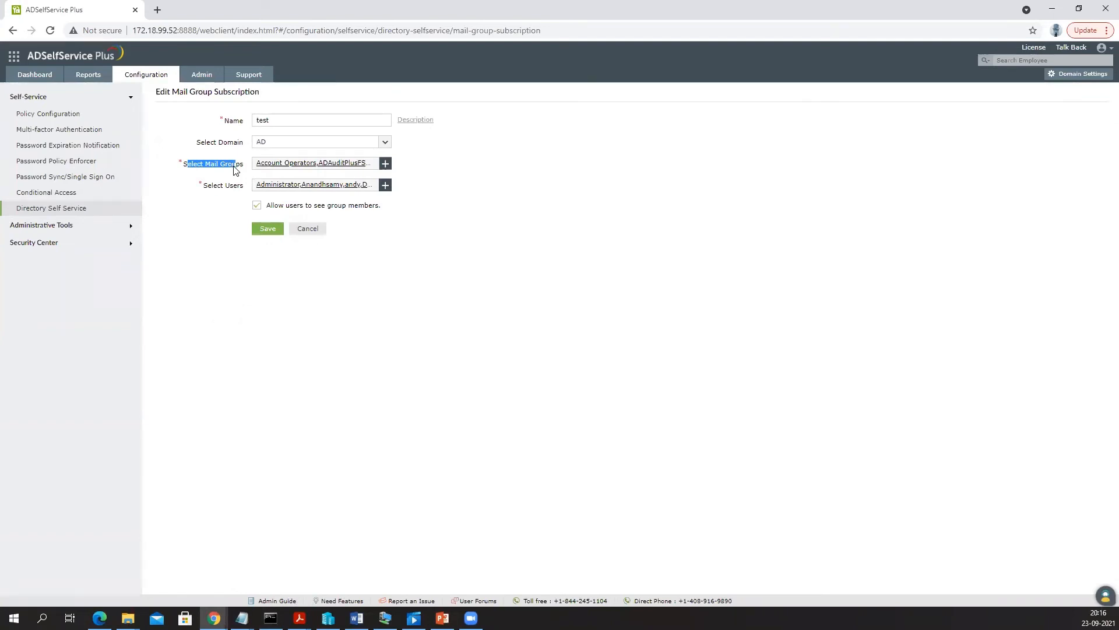
left_click(386, 163)
scroll(502, 193, "down", 4)
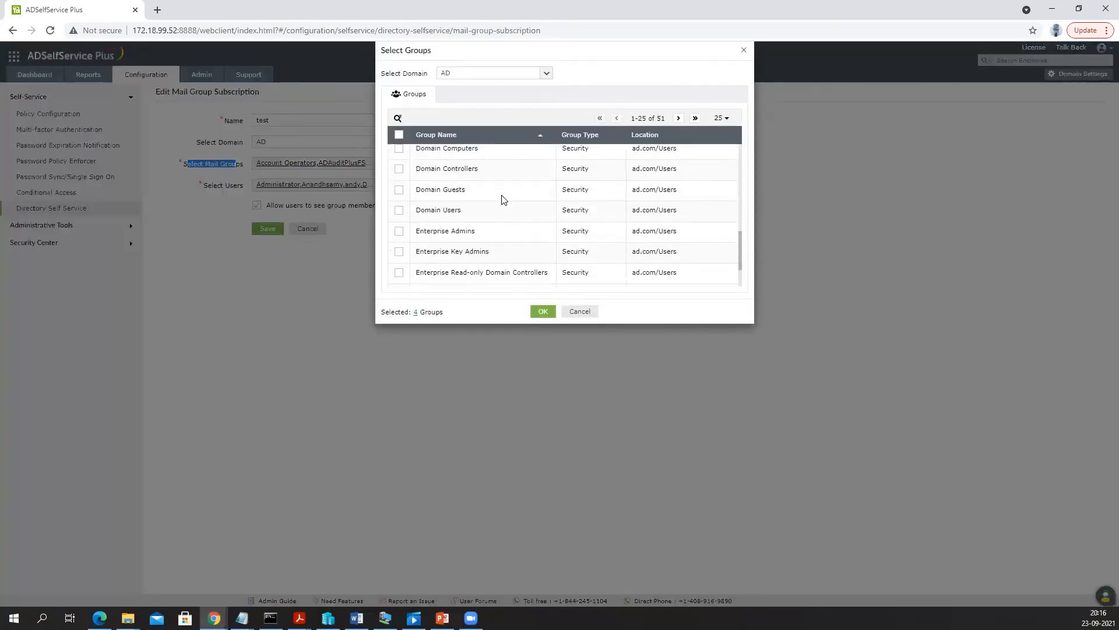
left_click(399, 189)
left_click(398, 209)
left_click(543, 310)
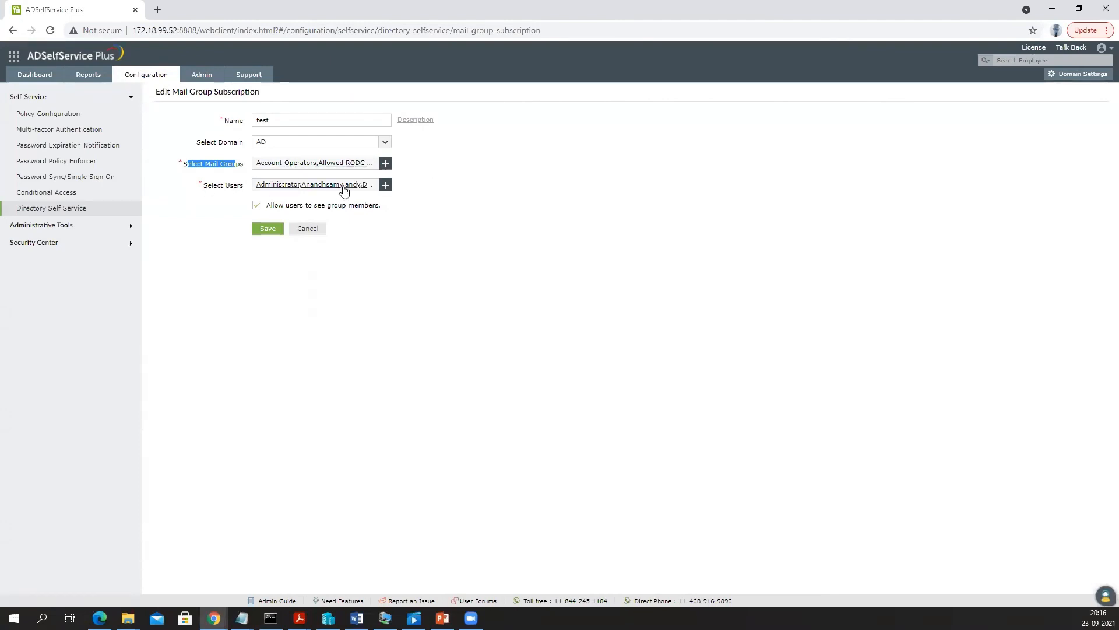
- Look through the users and OUs picker, deselect the test OU, then discard those changes
left_click(384, 185)
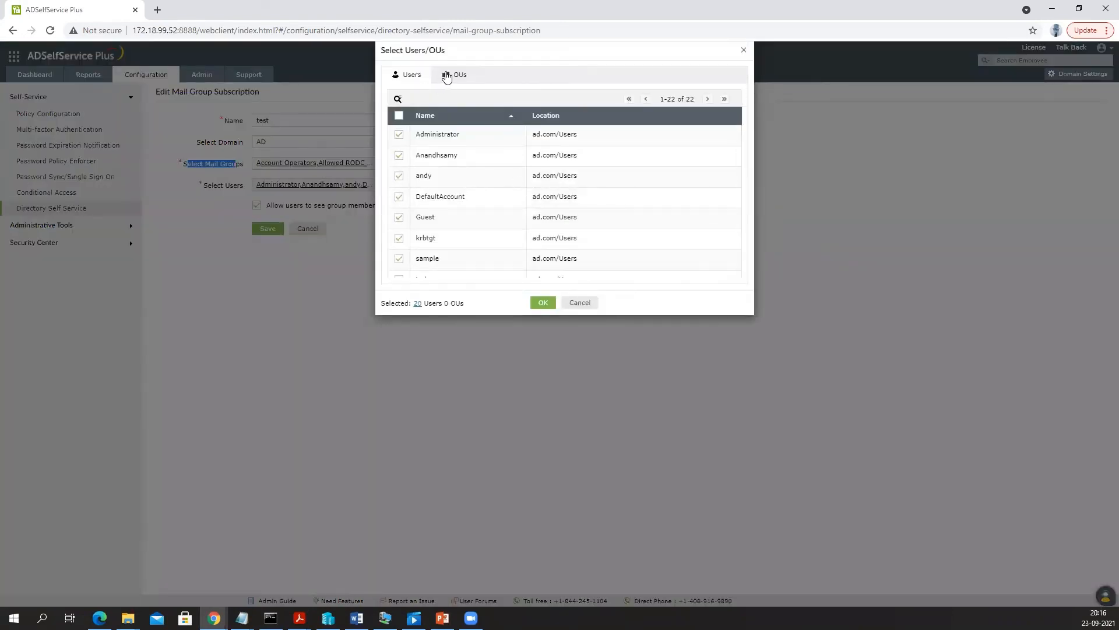
scroll(449, 172, "down", 2)
scroll(449, 171, "down", 3)
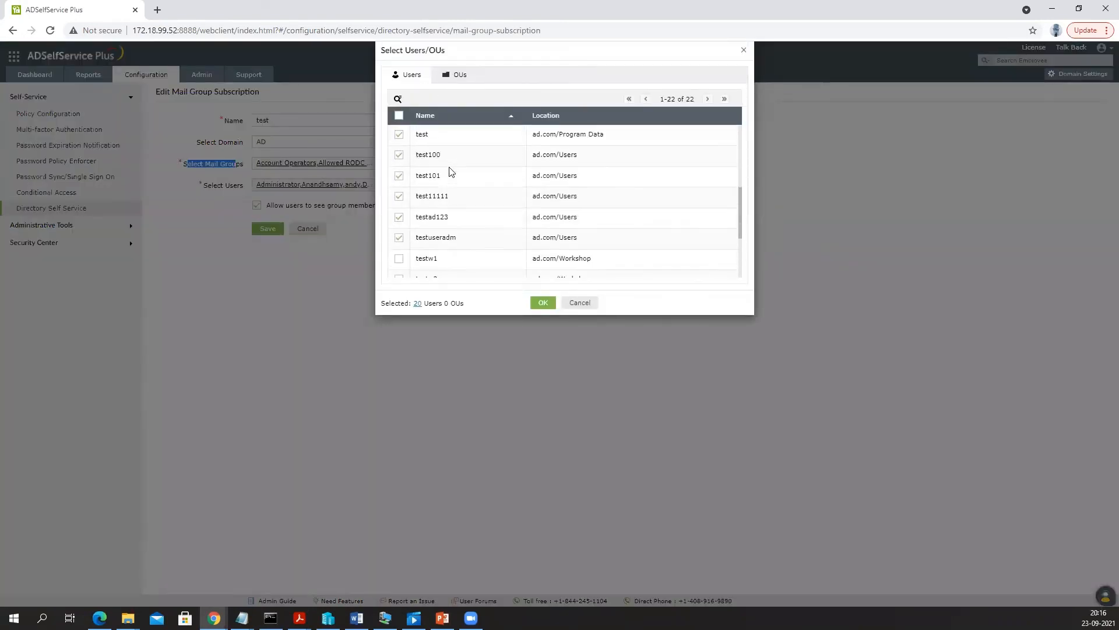
left_click(452, 77)
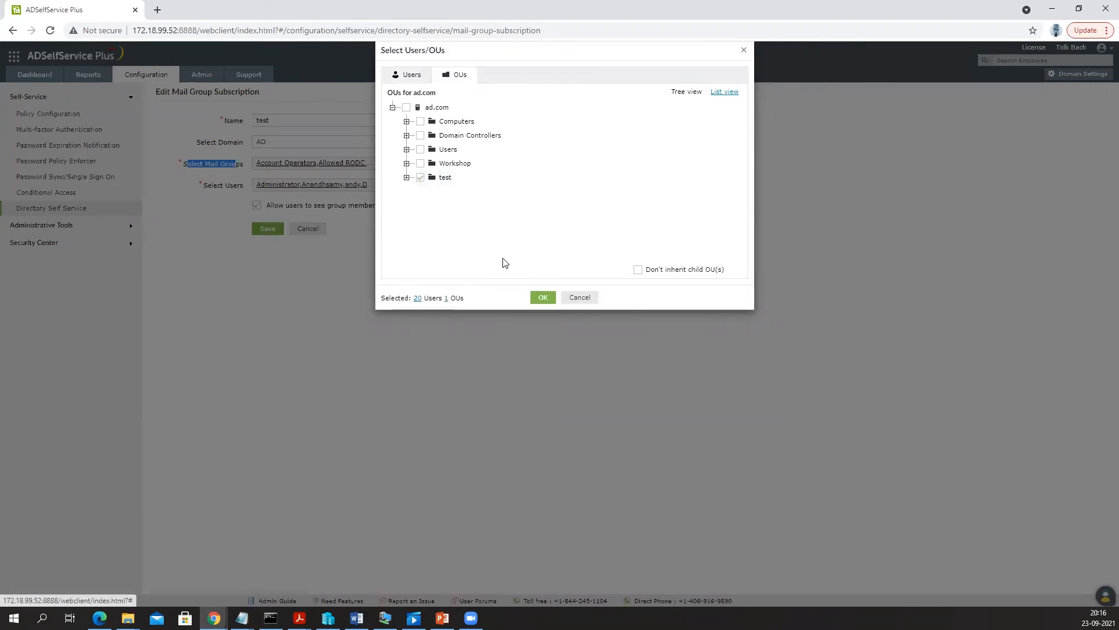
left_click(421, 177)
left_click(579, 297)
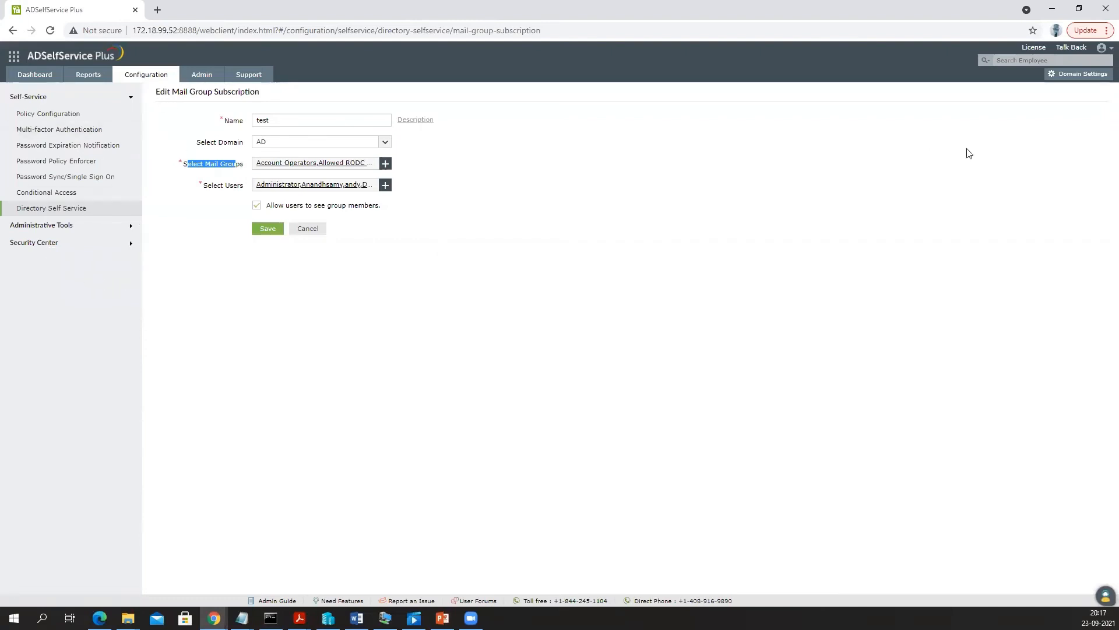
- Sign out of the admin console and log in with the end user's username and password
left_click(1101, 48)
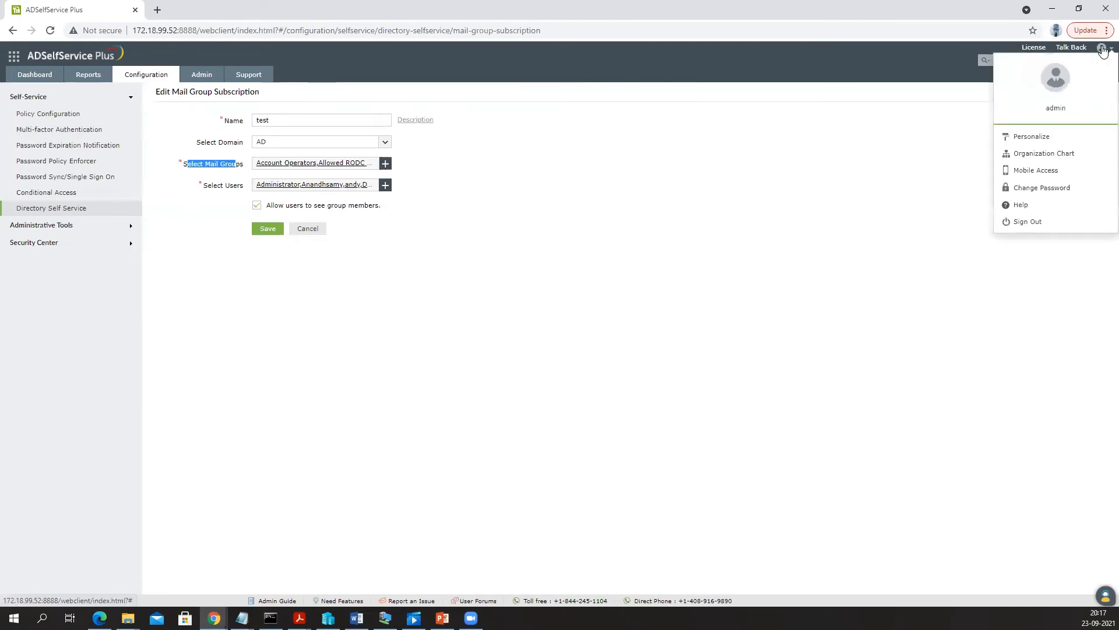
left_click(1028, 223)
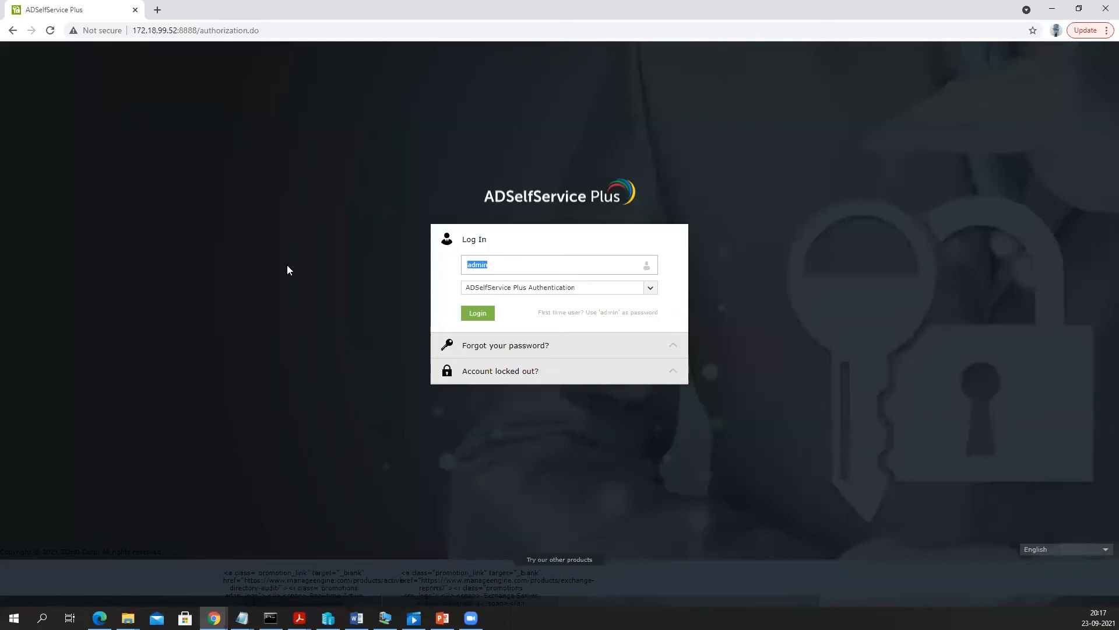
type("andy")
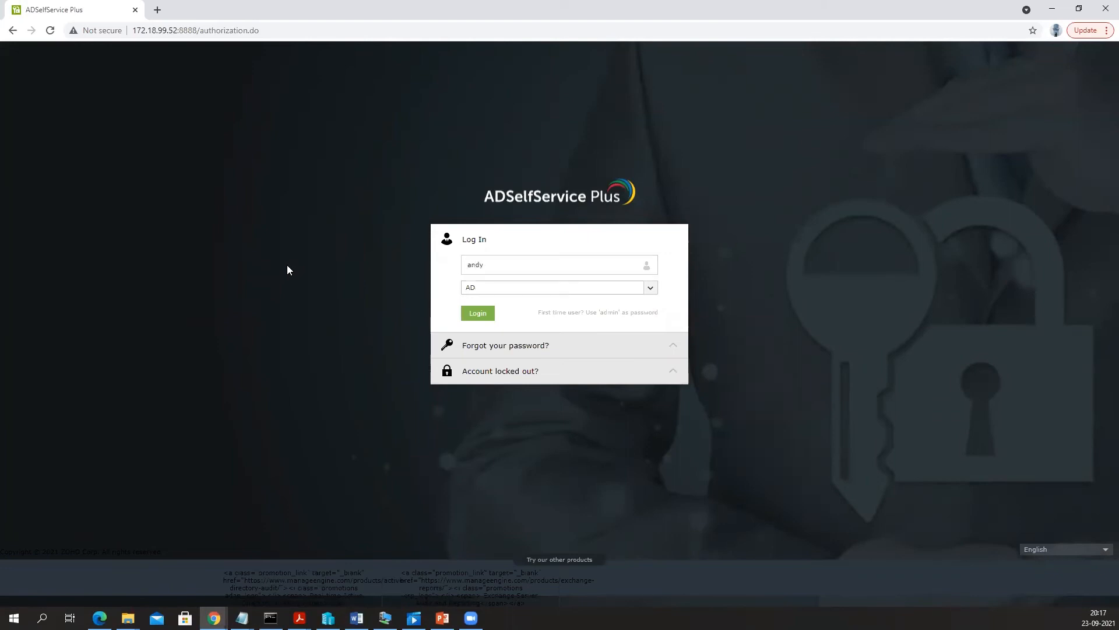
left_click(476, 316)
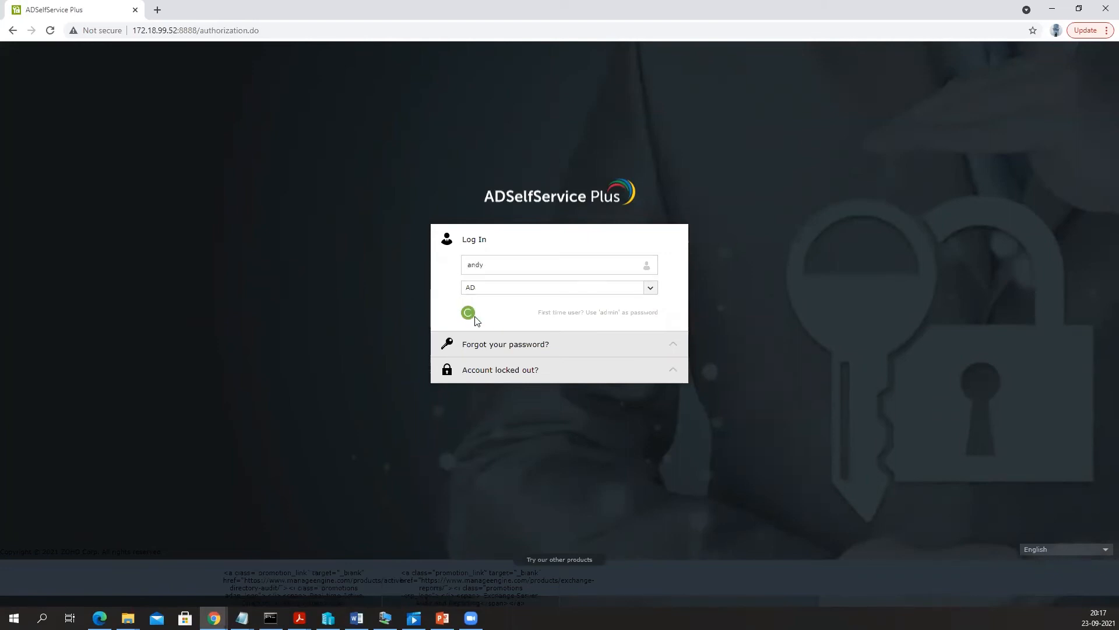
type("••••••••••")
left_click(487, 312)
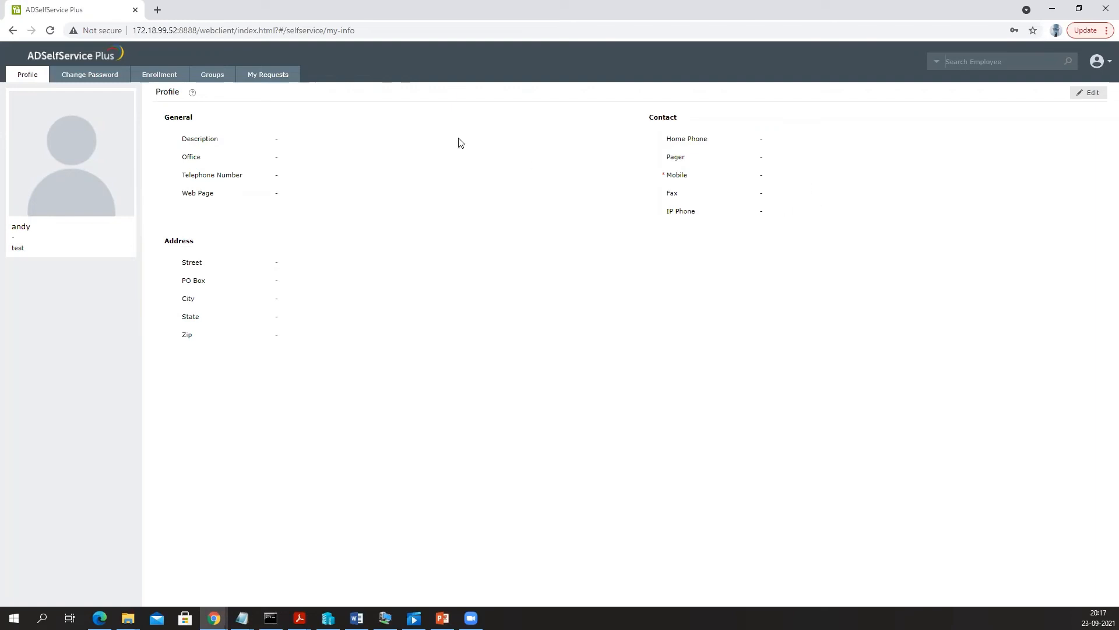
- Show the end user's Change Password page and point out the Old Password field
left_click(92, 76)
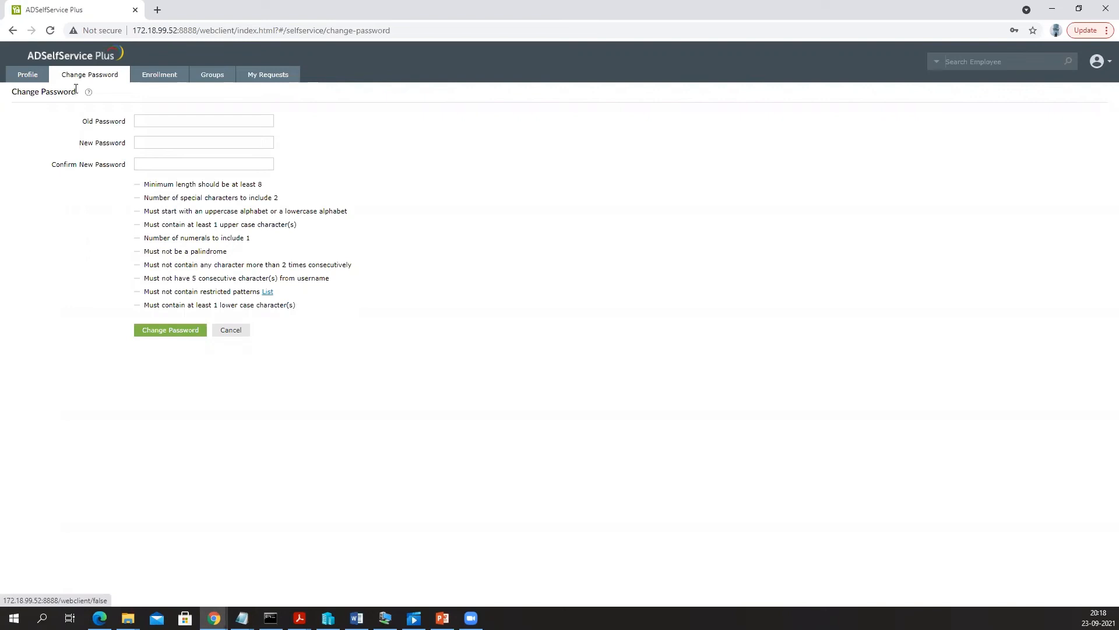
left_click_drag(83, 121, 126, 124)
- Review the enrolled security questions without updating them, then go to the Groups subscriptions
left_click(151, 79)
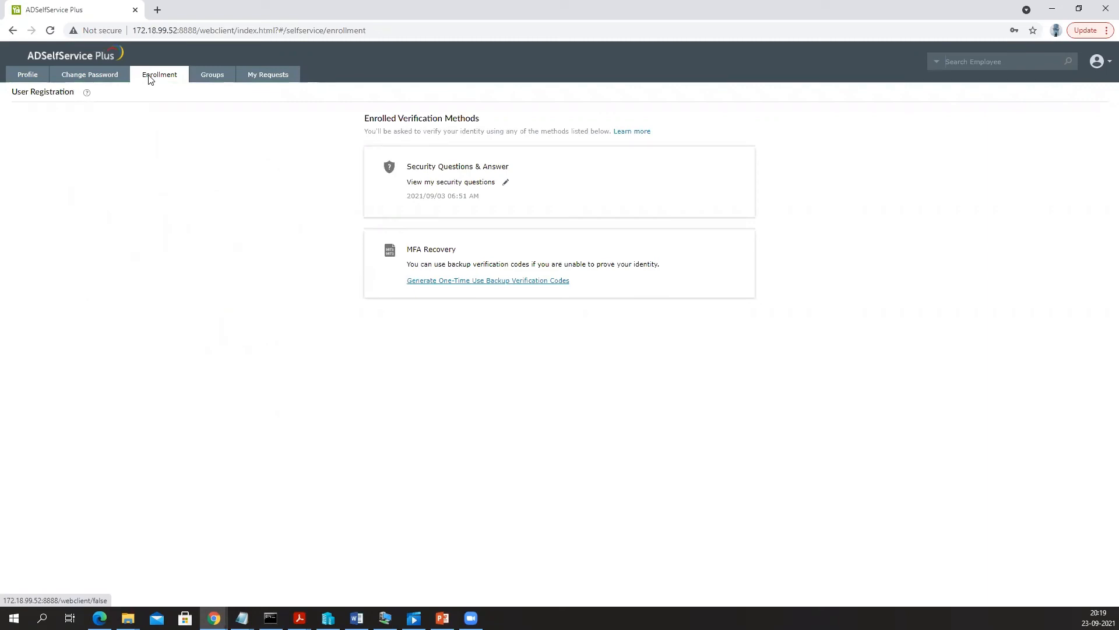
left_click(505, 182)
left_click_drag(441, 76, 627, 83)
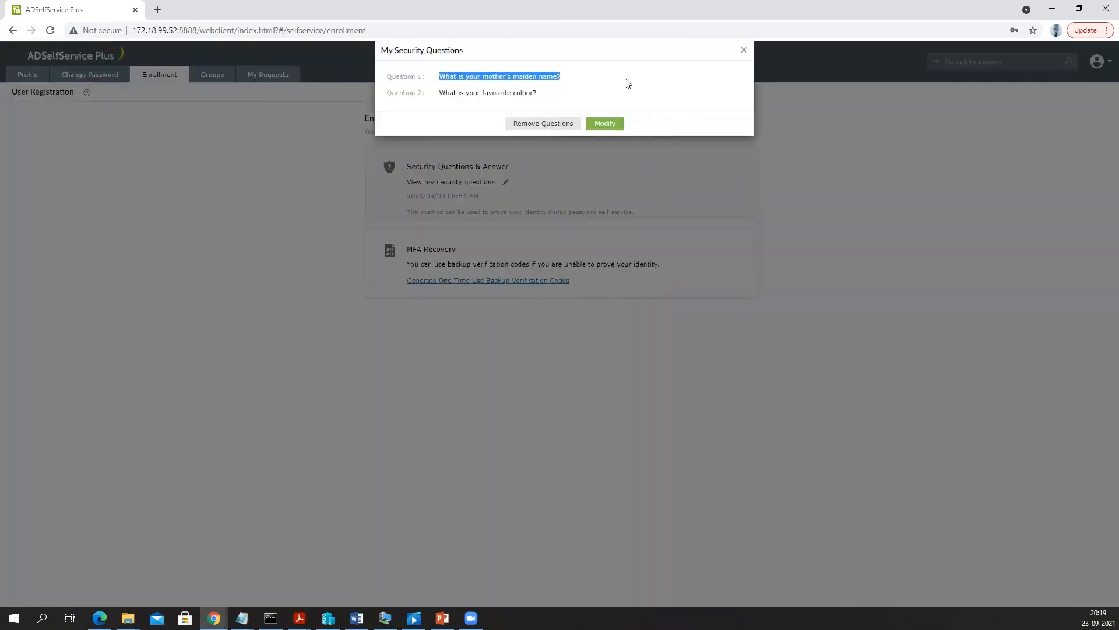
left_click(603, 123)
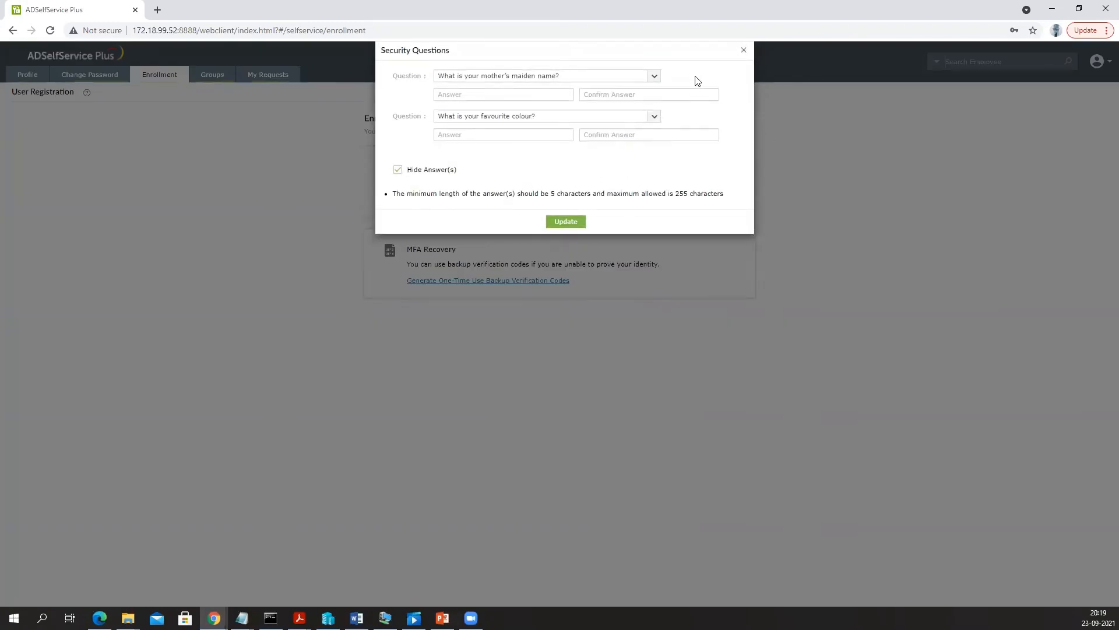
left_click(745, 50)
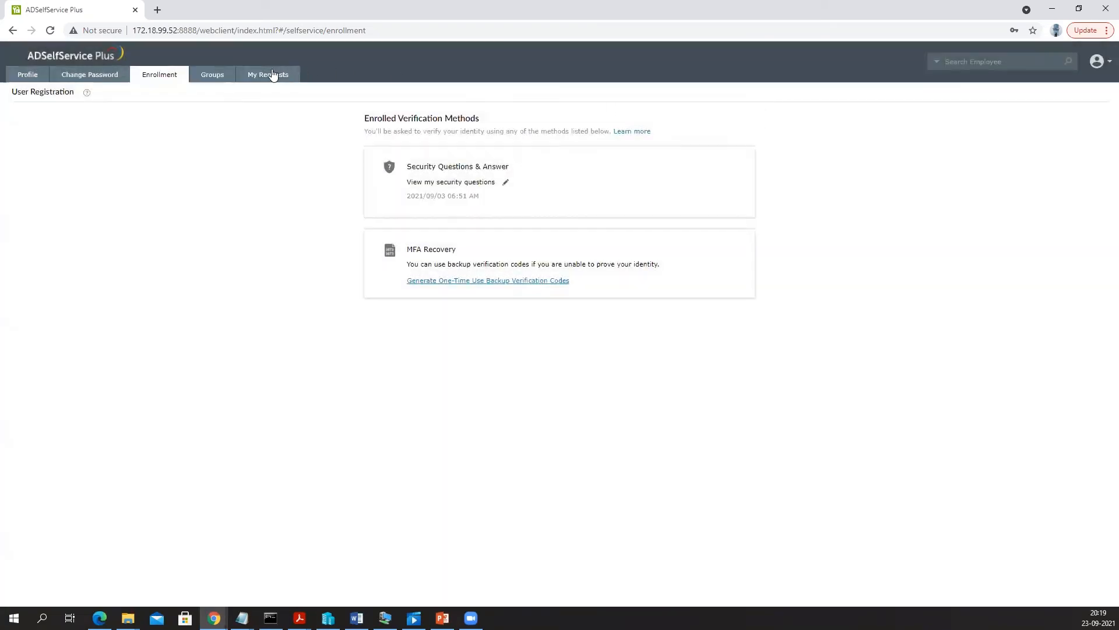
left_click(227, 74)
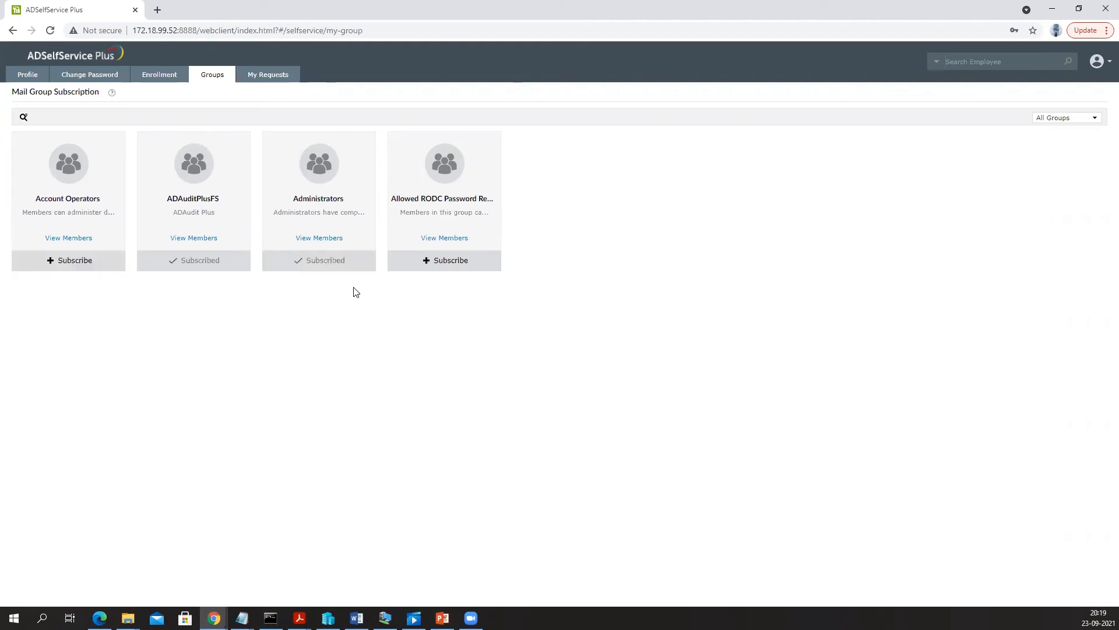
- Request to unsubscribe from the Administrators mail group, leaving it Pending for Approval
left_click(308, 264)
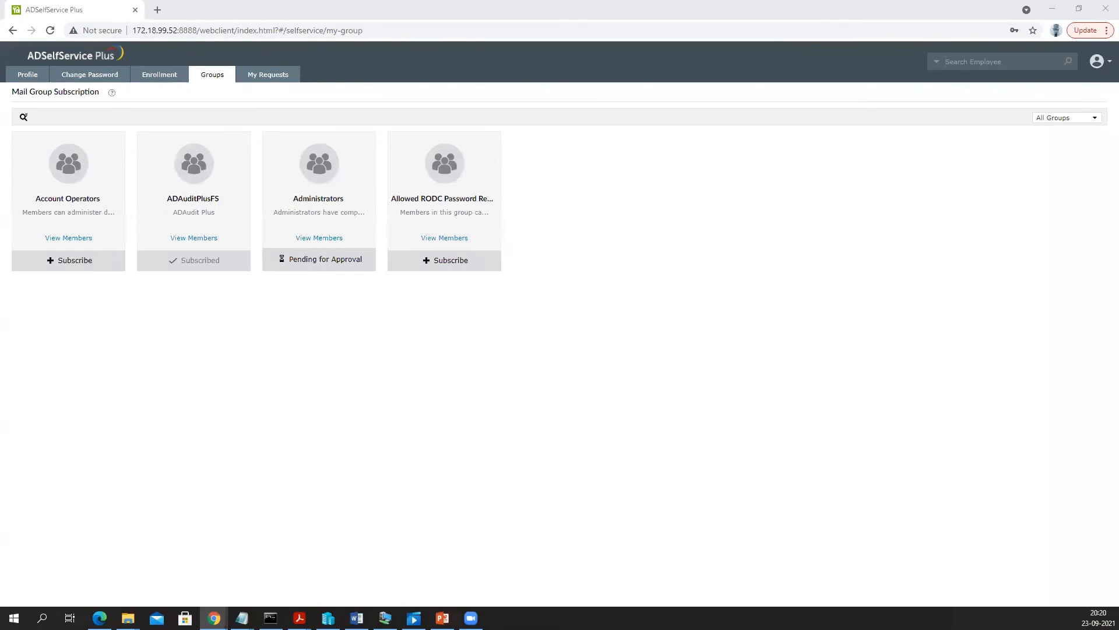
- In ADManager Plus workflow requests, reject request 612 with the comment 'no'
double_click(534, 111)
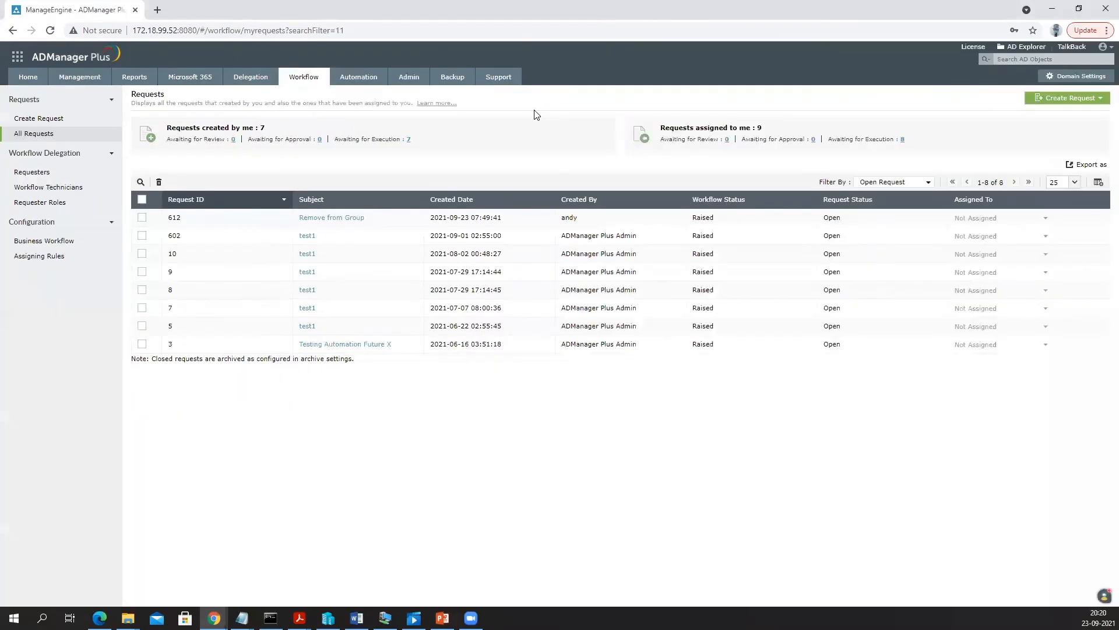
left_click(308, 77)
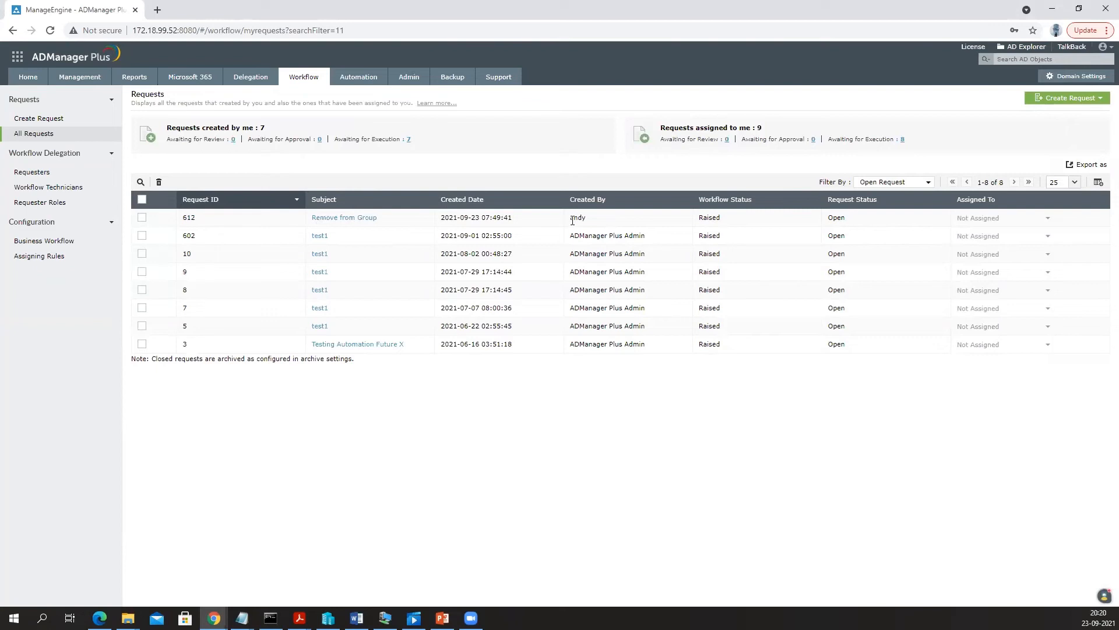
left_click_drag(573, 219, 592, 223)
left_click(356, 219)
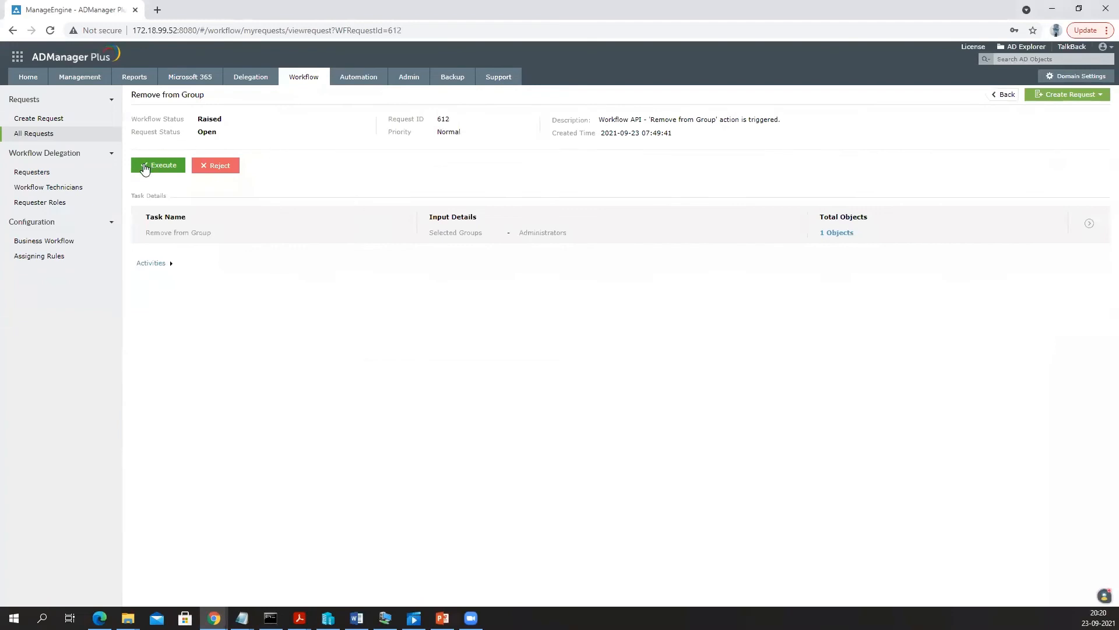
left_click(213, 168)
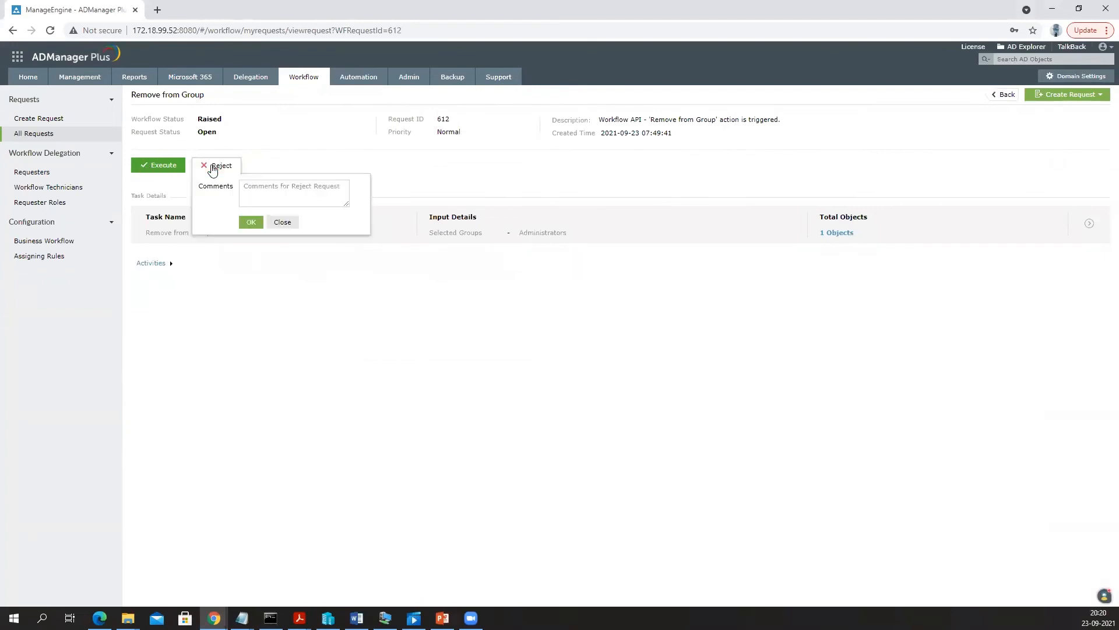
type("no")
left_click(257, 223)
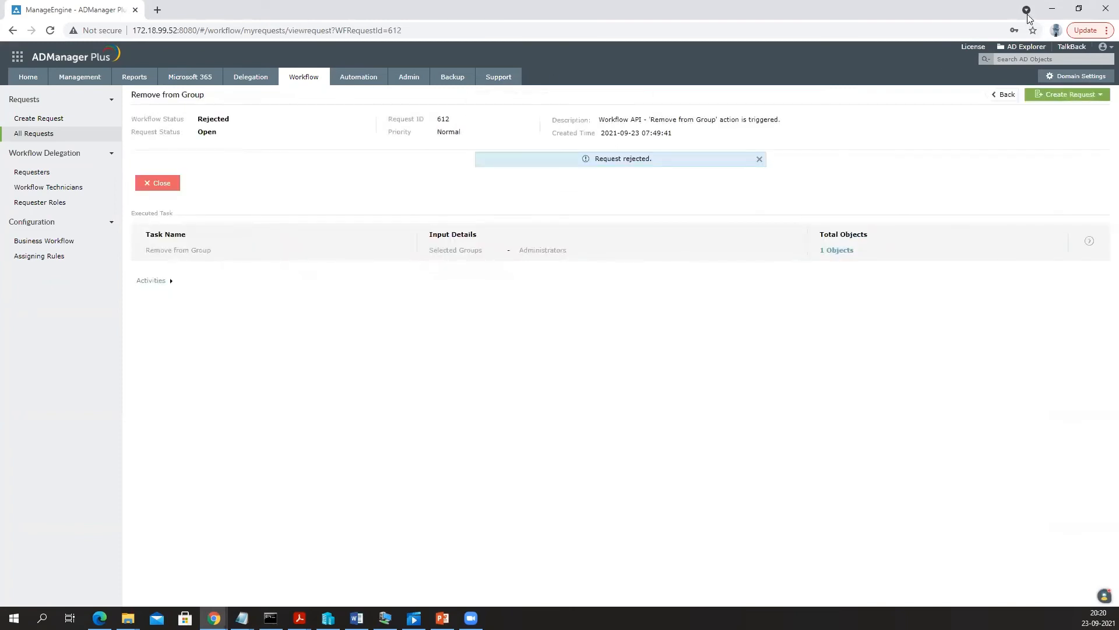
left_click(1052, 9)
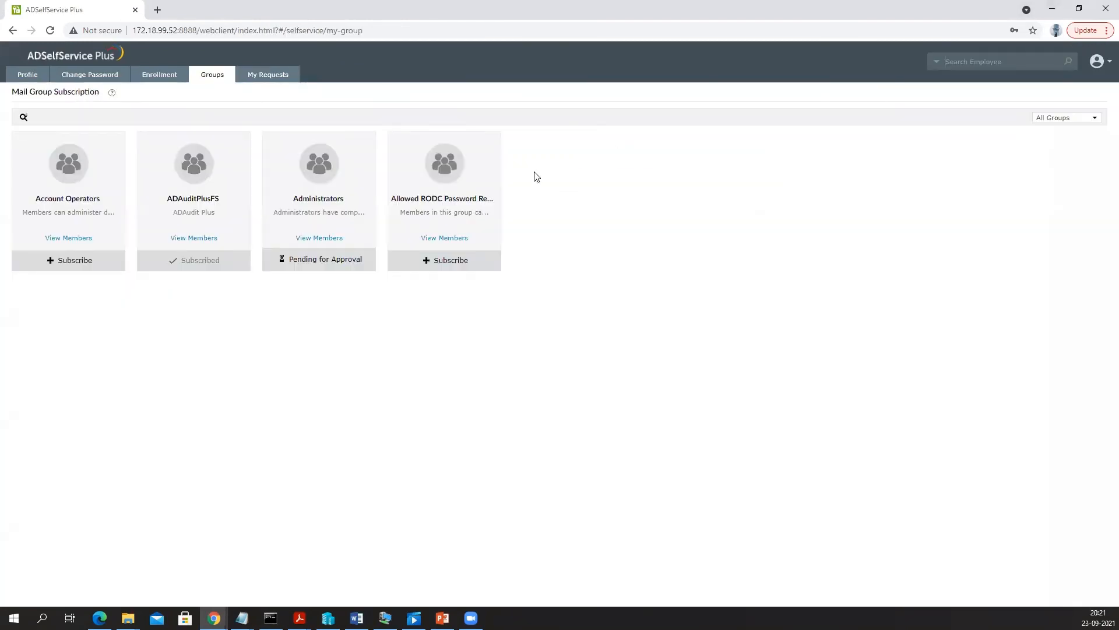
- Under My Requests, view the rejected Remove From Group request 612 and its account details
left_click(144, 81)
left_click(211, 80)
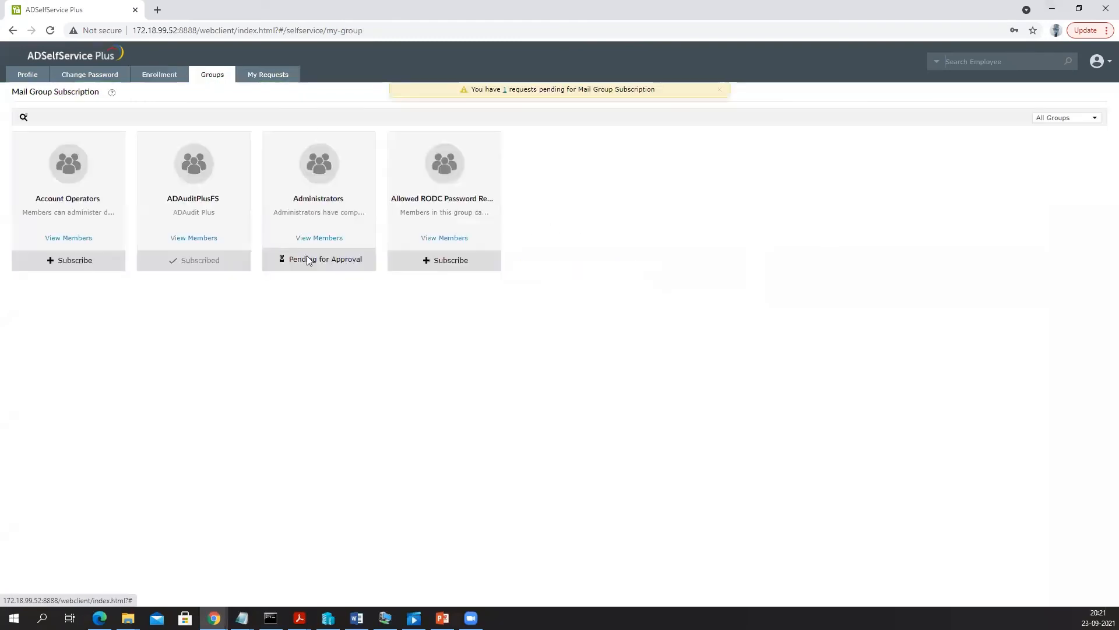
left_click(257, 78)
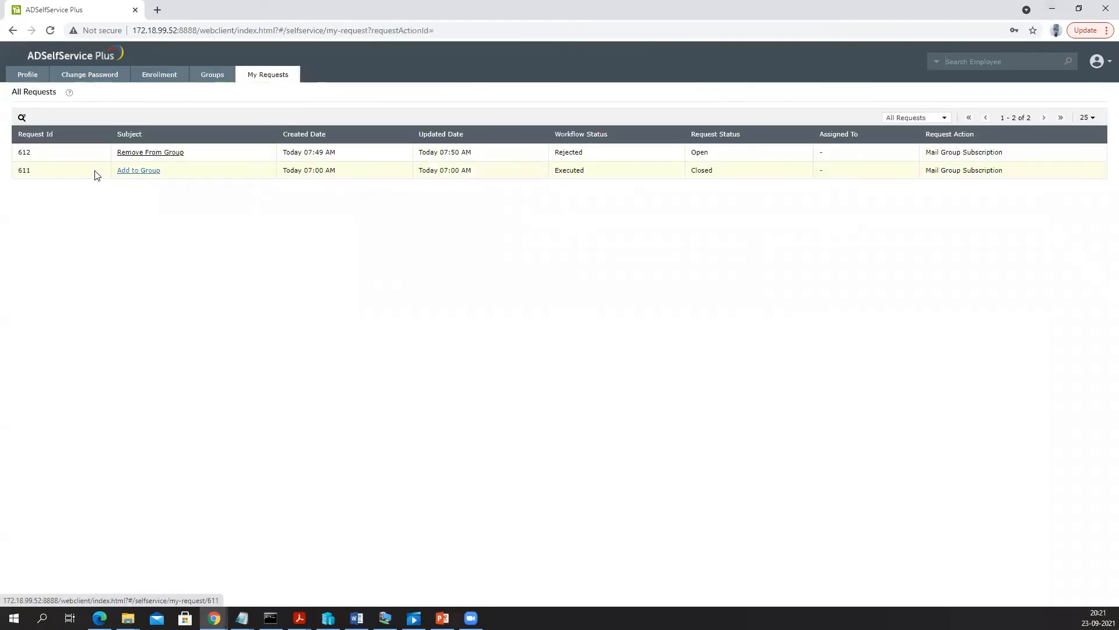
left_click(130, 154)
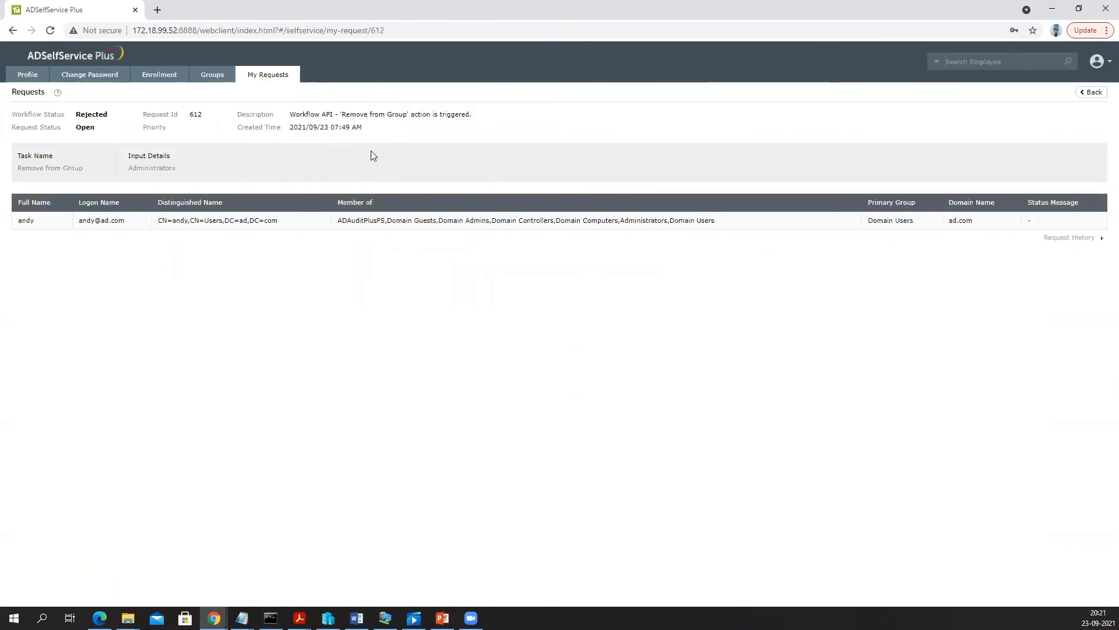
left_click_drag(111, 222, 1099, 239)
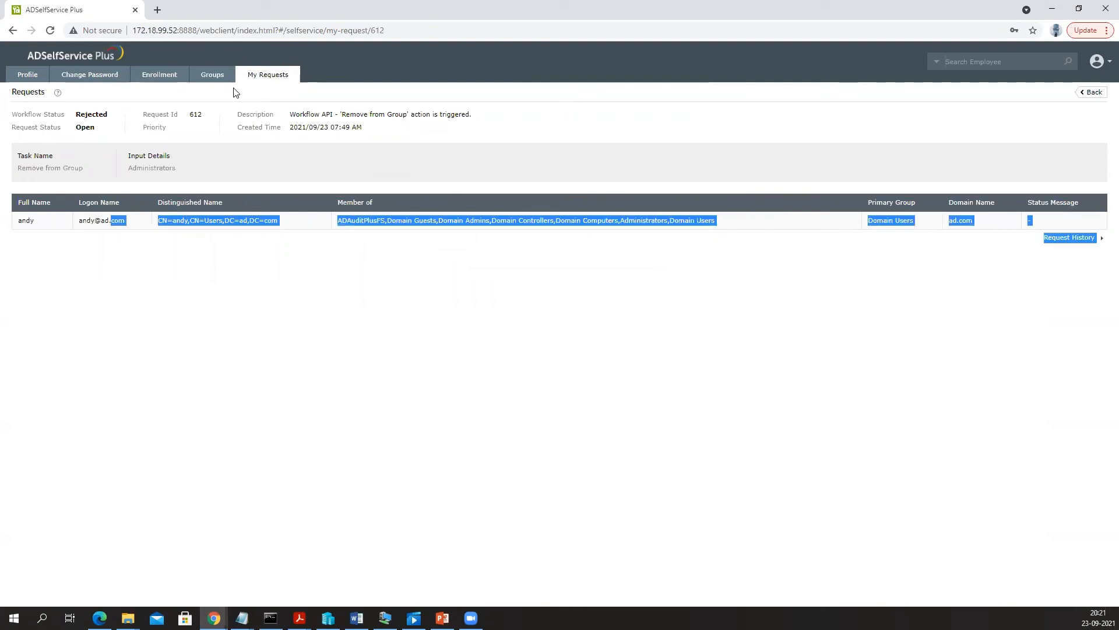
left_click(249, 75)
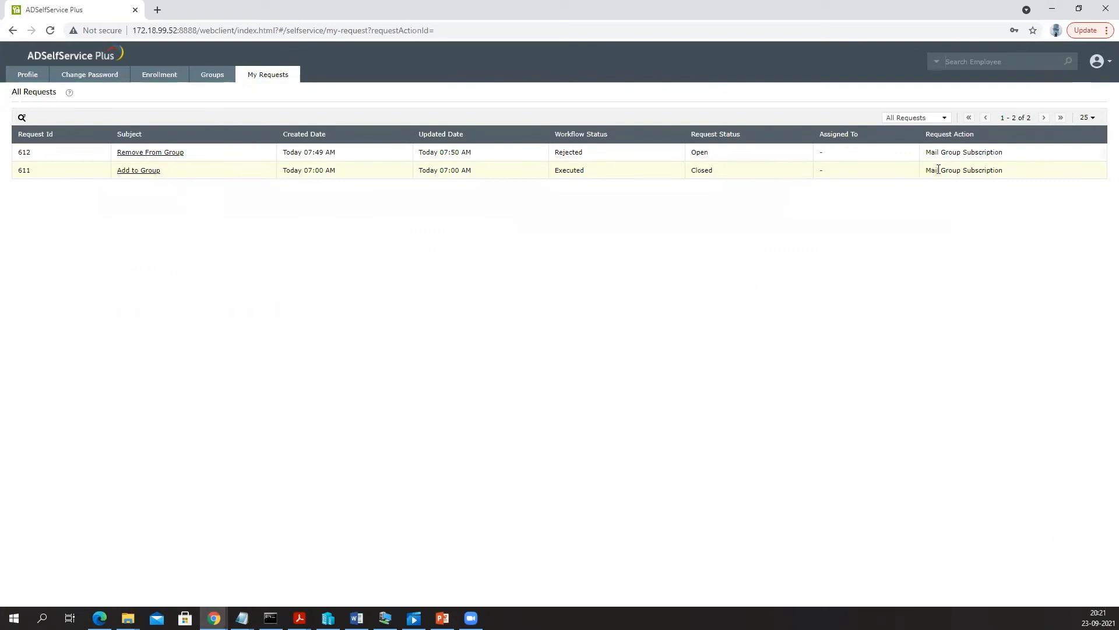
- Open Add to Group request 611, confirm 'Add operation successful', and return to Mail Group Subscription
left_click(148, 173)
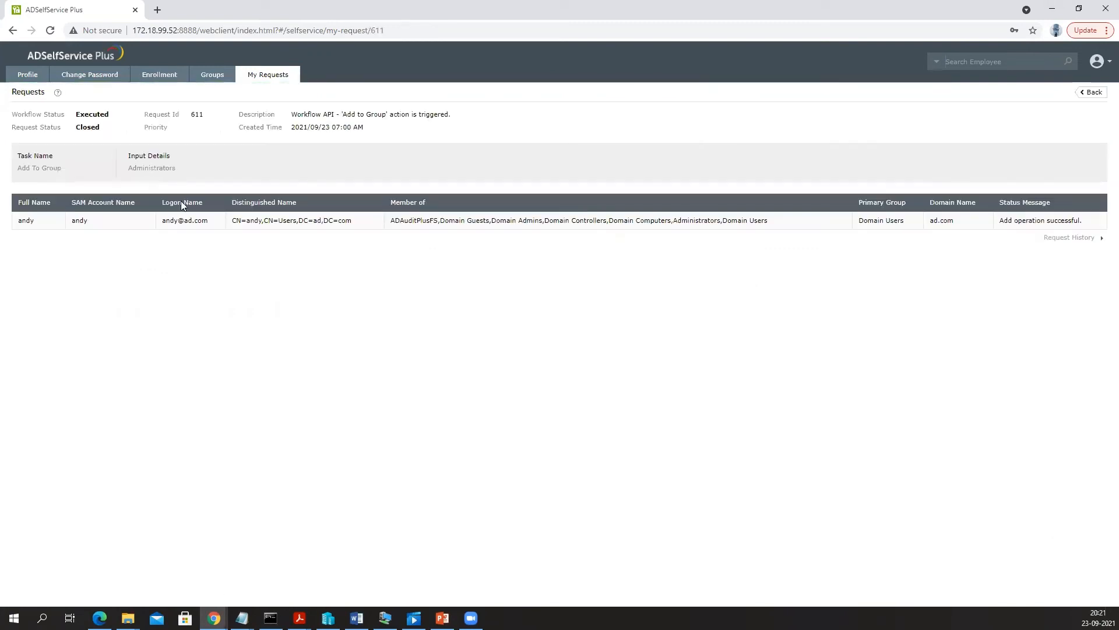
left_click_drag(1001, 220, 1104, 220)
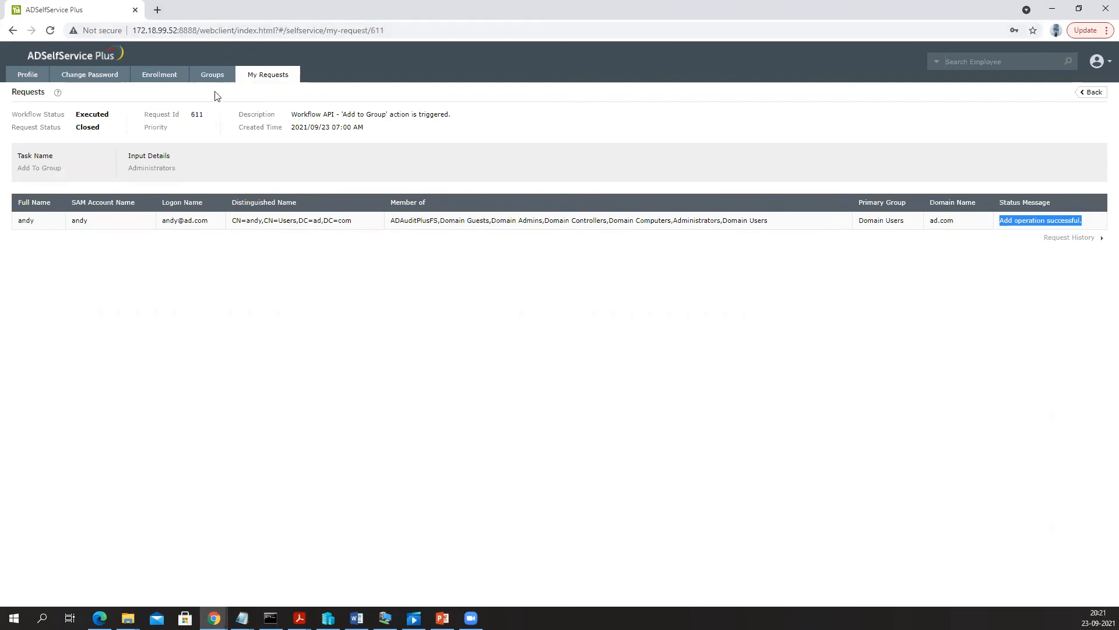
left_click(1058, 13)
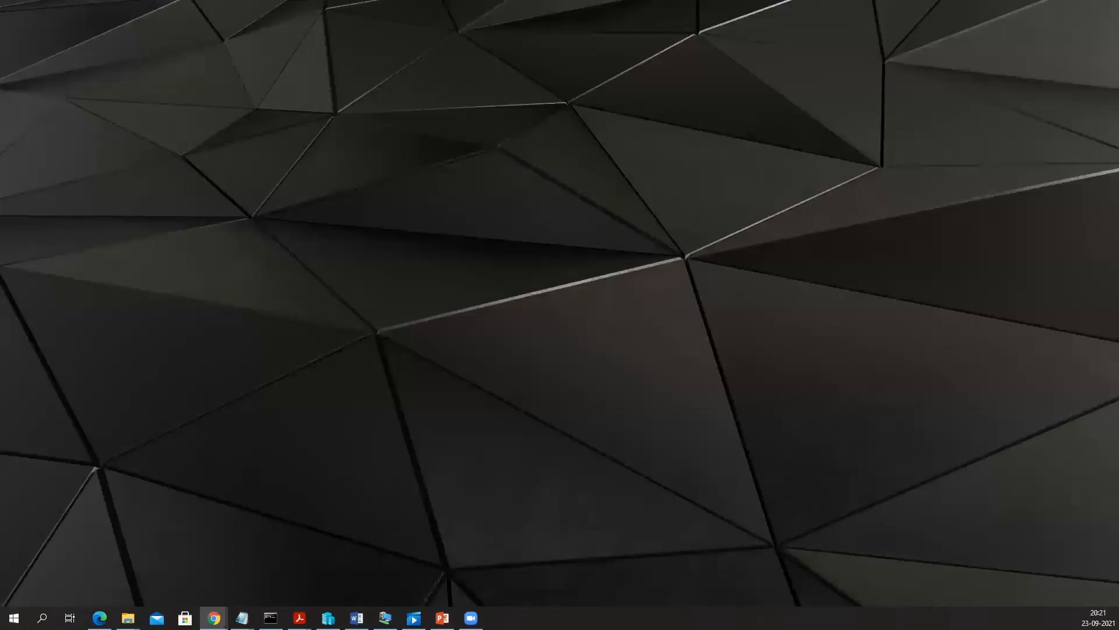
left_click(214, 618)
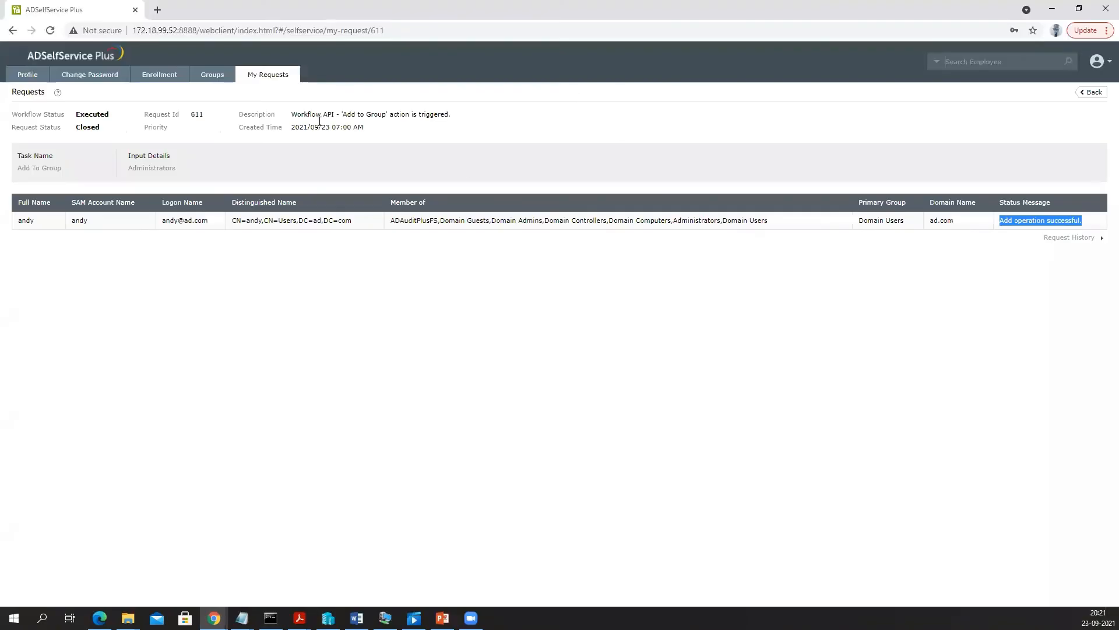
left_click(205, 75)
- Subscribe to the Allowed RODC Password Replication Group and find the resulting request 613 in ADManager Plus
left_click(454, 260)
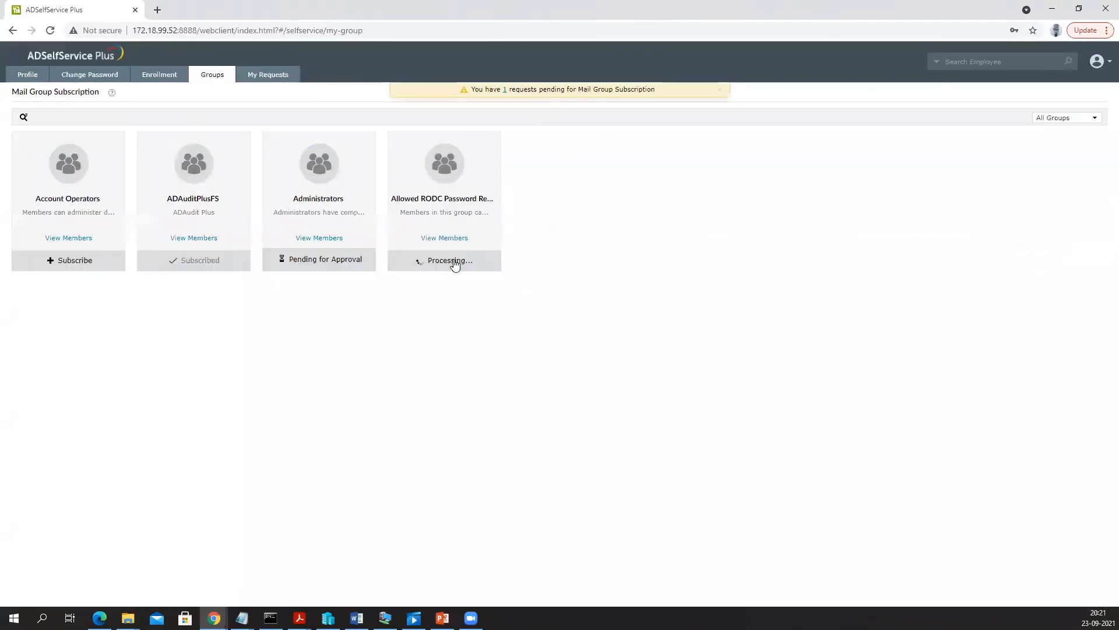
left_click_drag(404, 199, 496, 199)
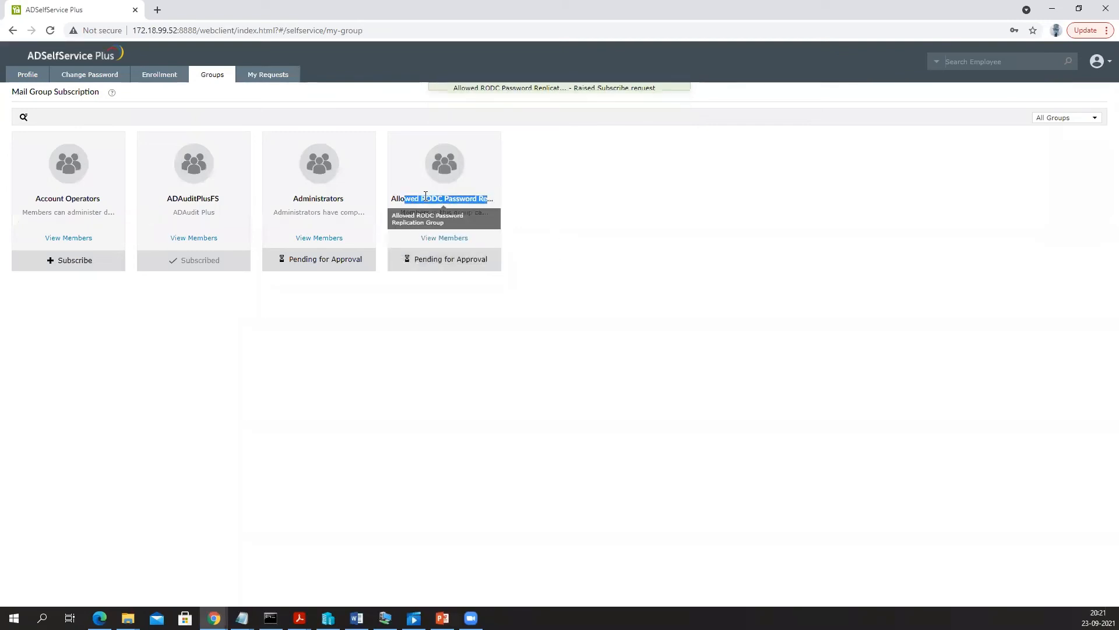
left_click(1052, 10)
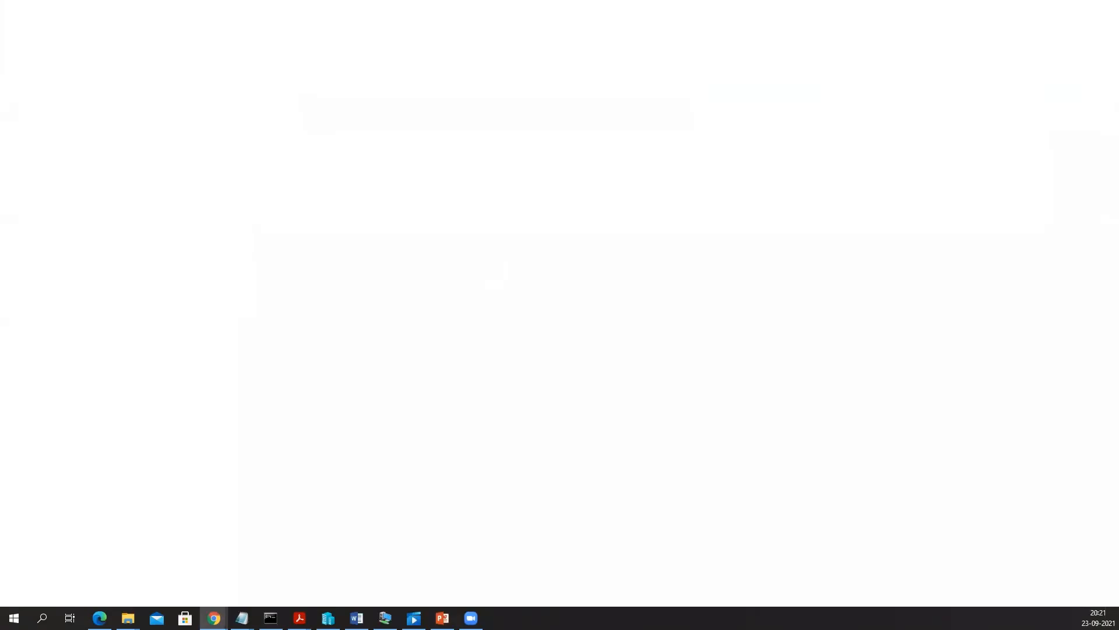
left_click(302, 79)
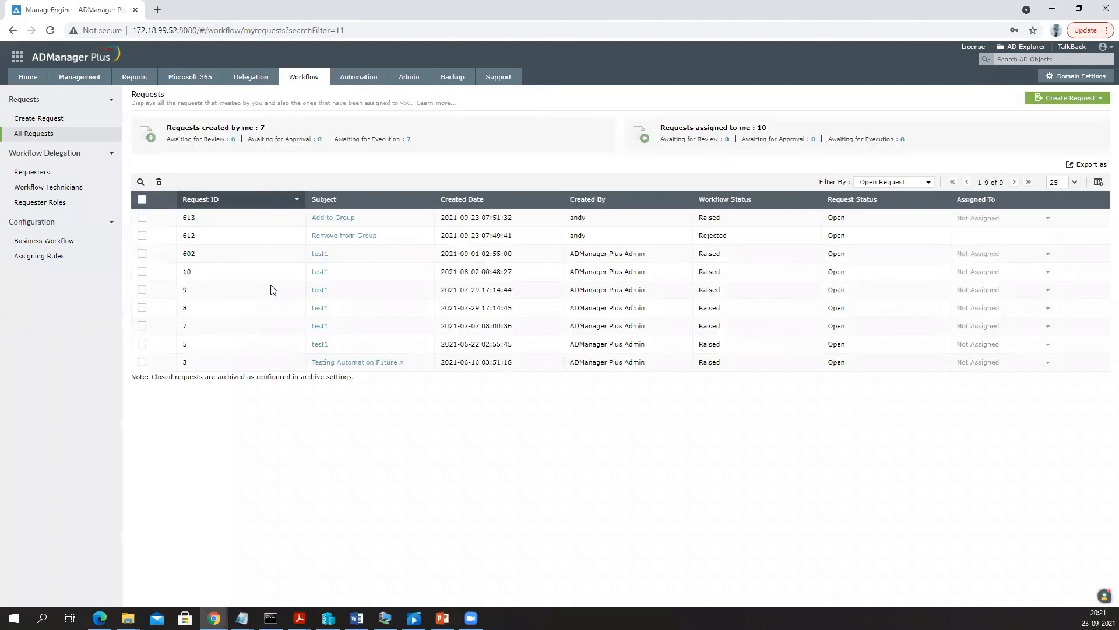
left_click(331, 219)
- Execute request 613 immediately with comment 'ok' and verify the user's Add operation succeeded
left_click(175, 167)
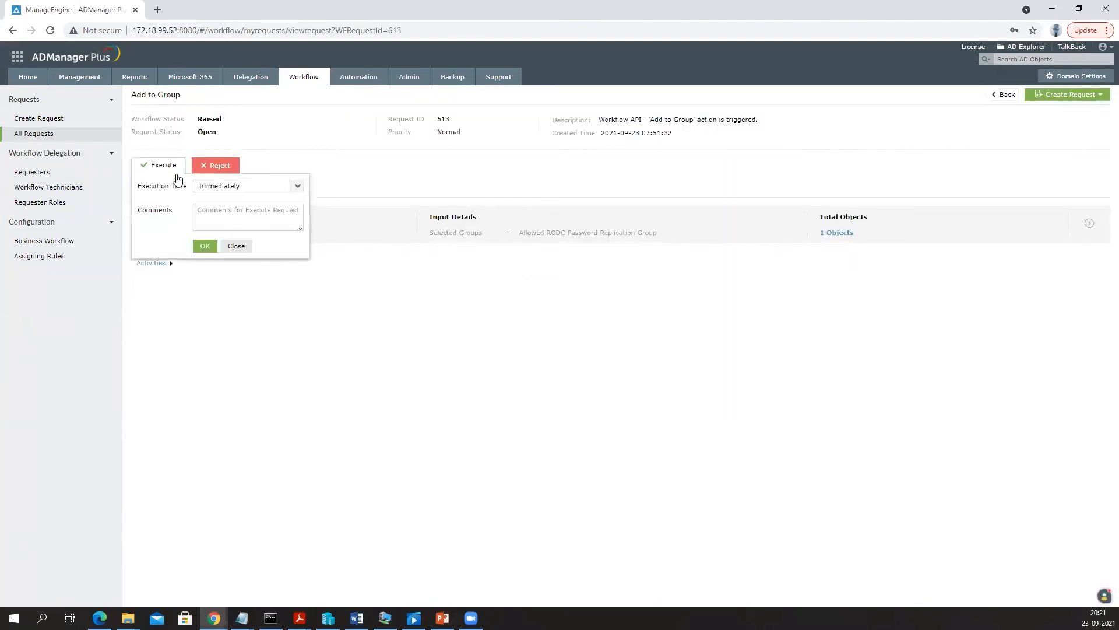
left_click(239, 210)
type("ok")
left_click(204, 246)
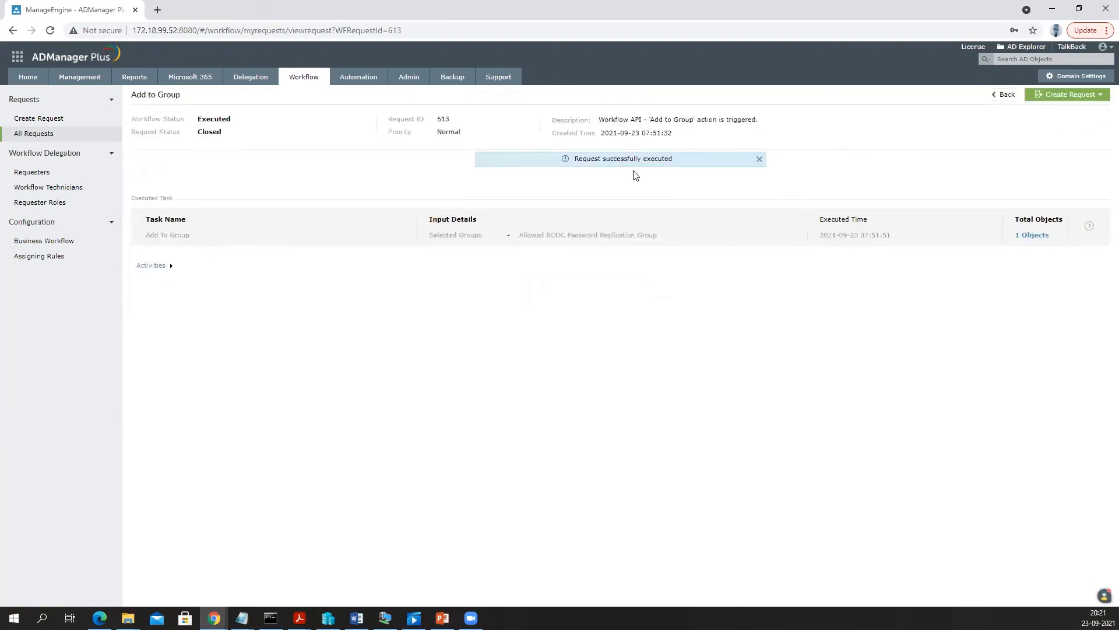
left_click_drag(578, 159, 686, 163)
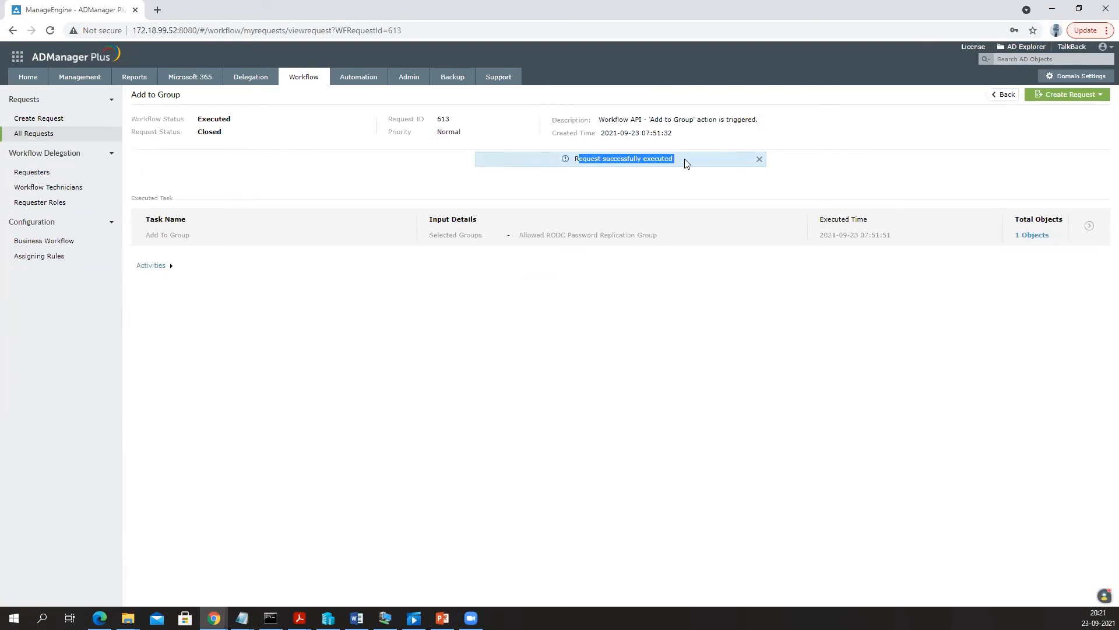
left_click(1033, 238)
left_click_drag(995, 292, 1085, 296)
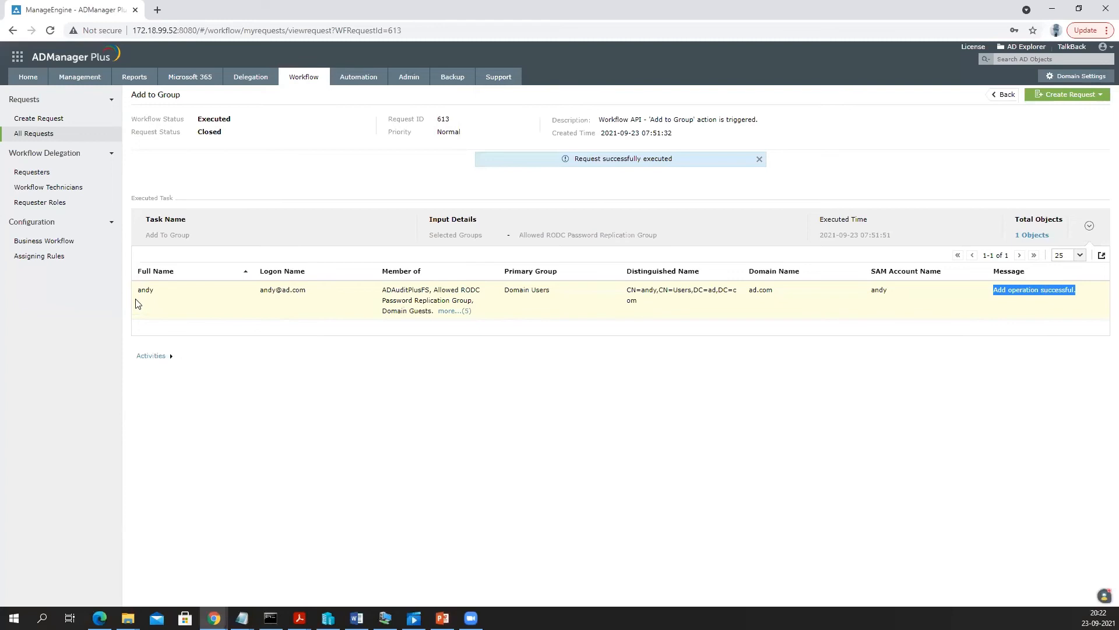
left_click_drag(133, 292, 174, 292)
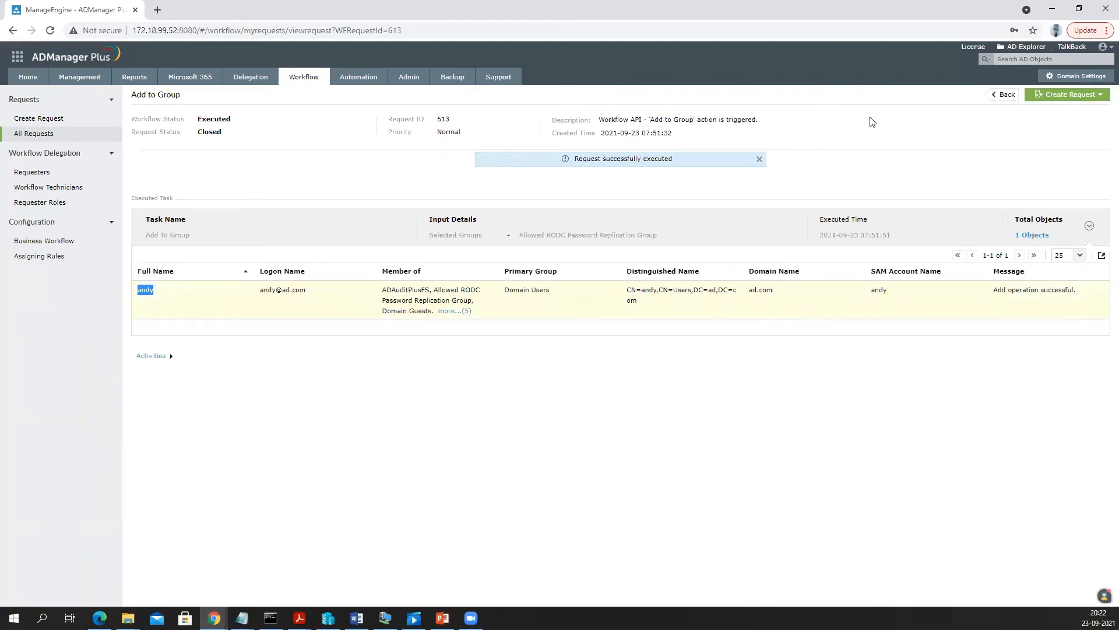
left_click(1055, 10)
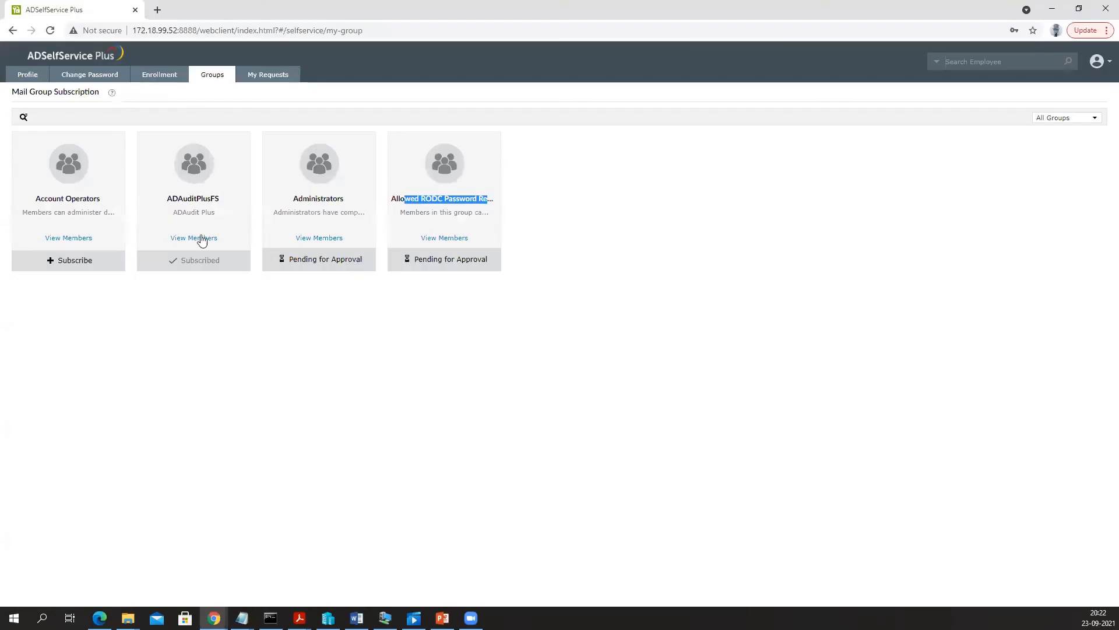
- Open request 613 under My Requests and confirm it is Closed, Executed and 'Add operation successful'
left_click(151, 79)
left_click(216, 81)
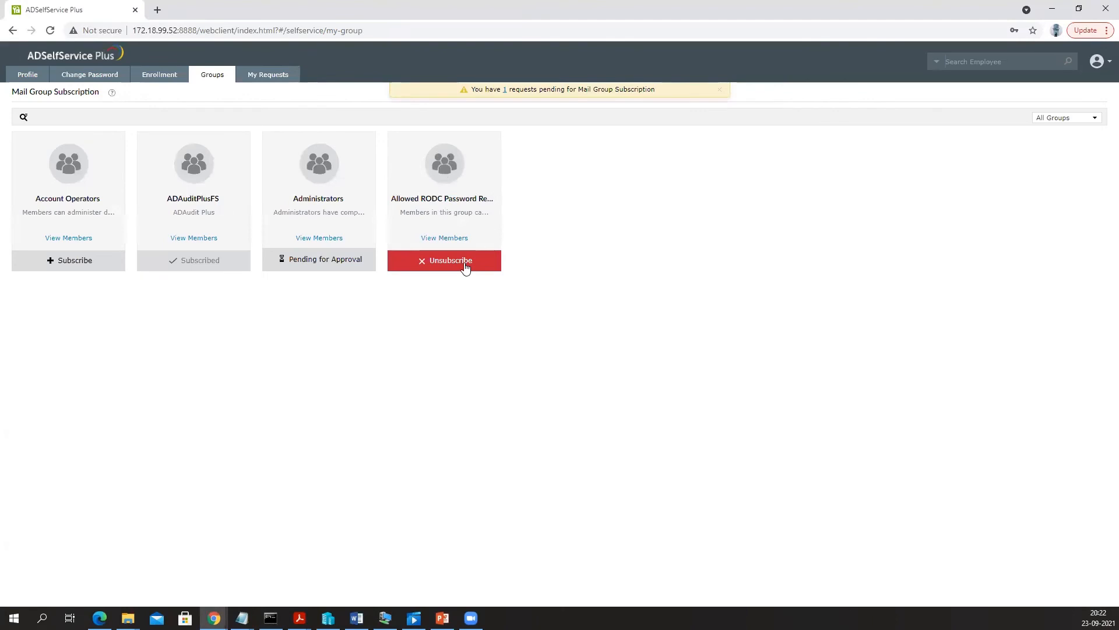
left_click(272, 78)
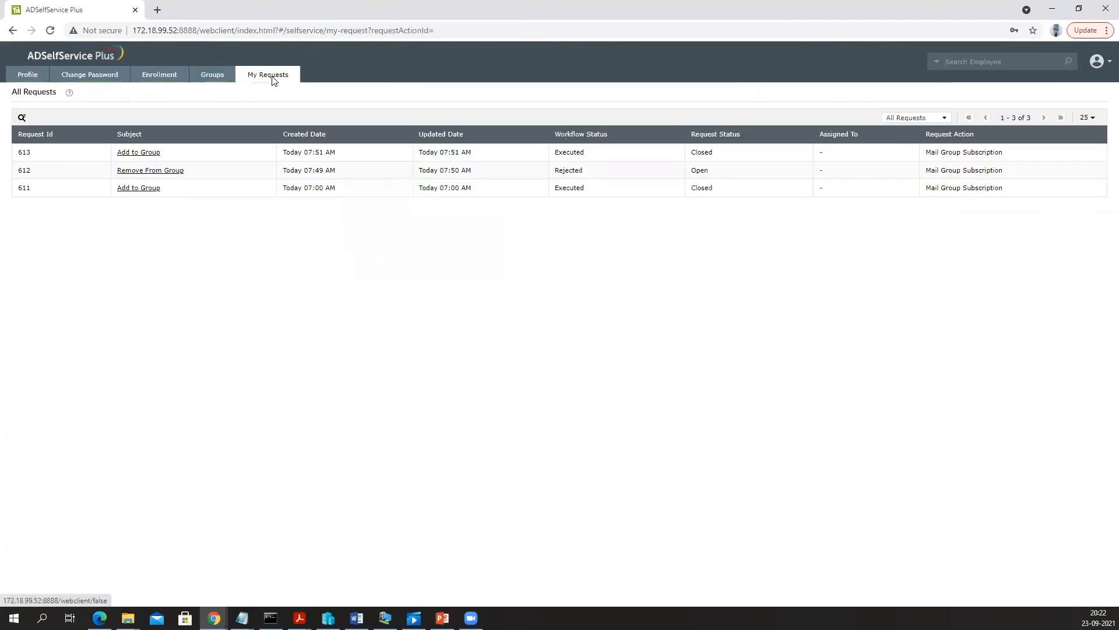
left_click_drag(693, 153, 730, 160)
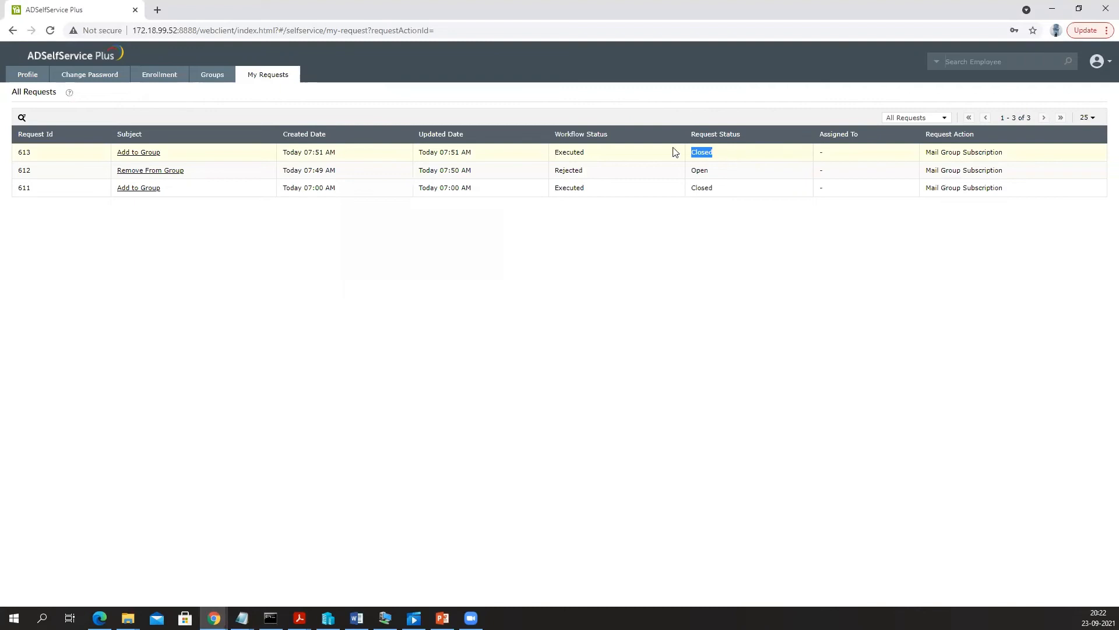
left_click_drag(556, 152, 612, 155)
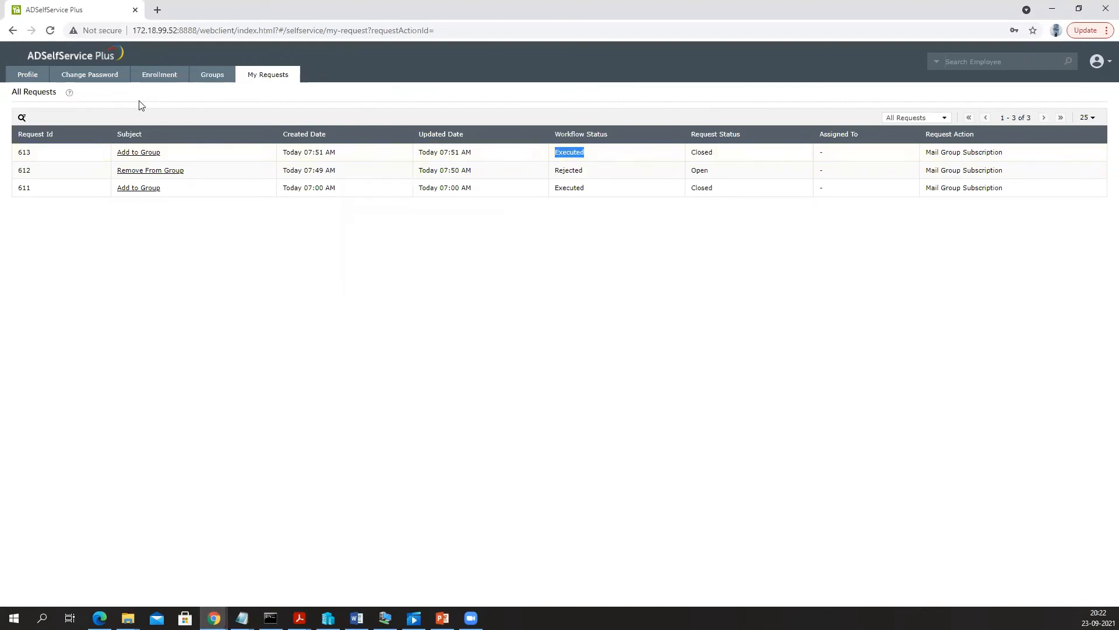
left_click(139, 154)
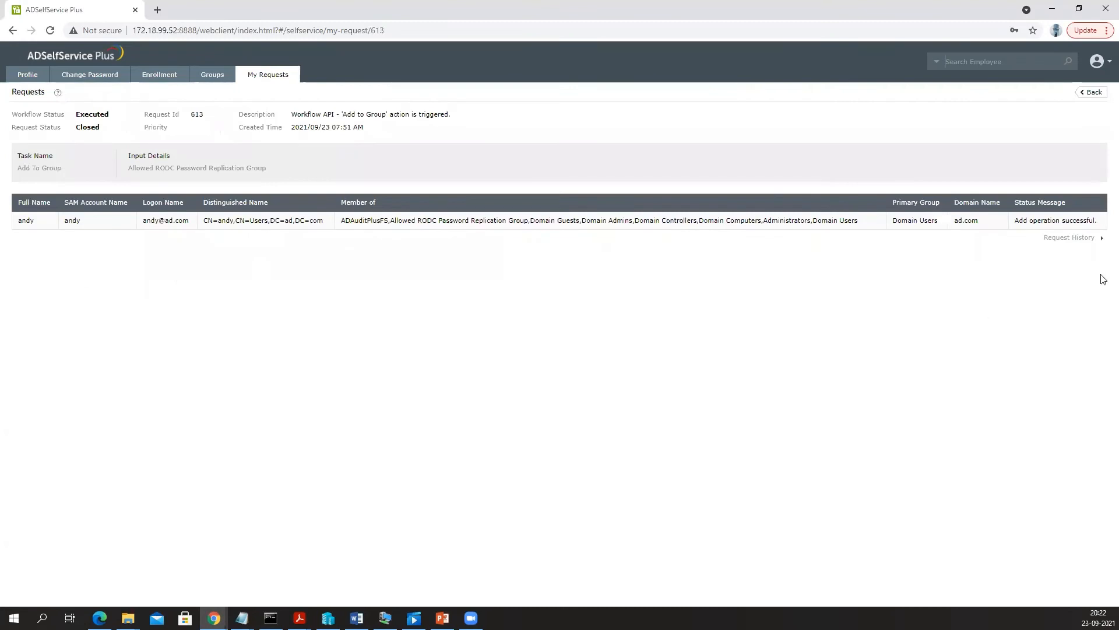
left_click_drag(1018, 220, 1103, 230)
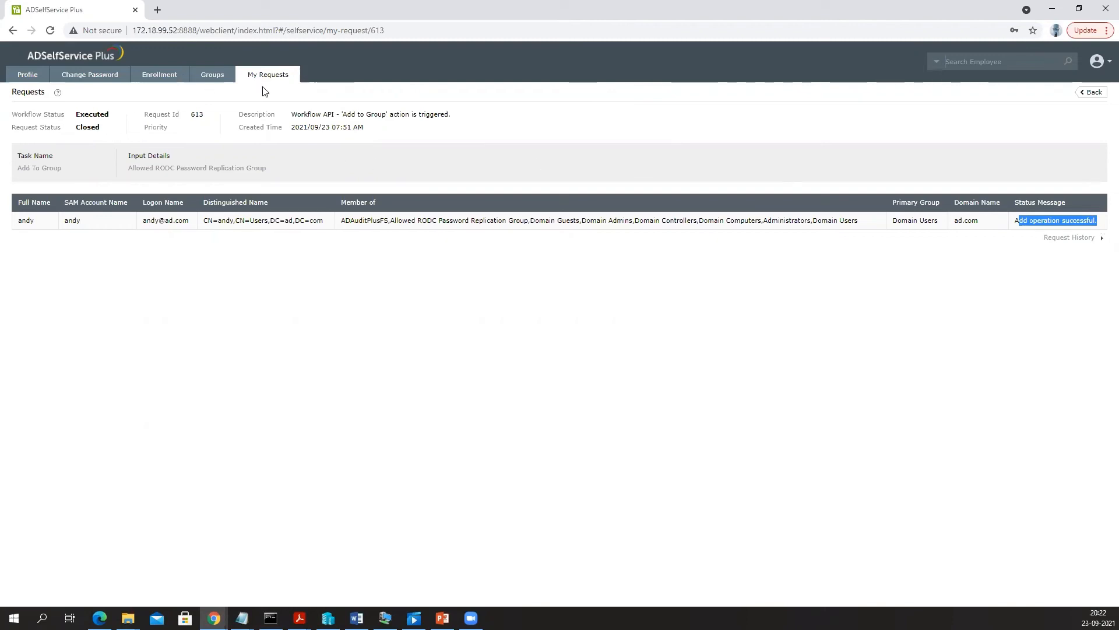
- Return to the Enrollment page listing Security Questions & Answer and MFA Recovery
left_click(213, 77)
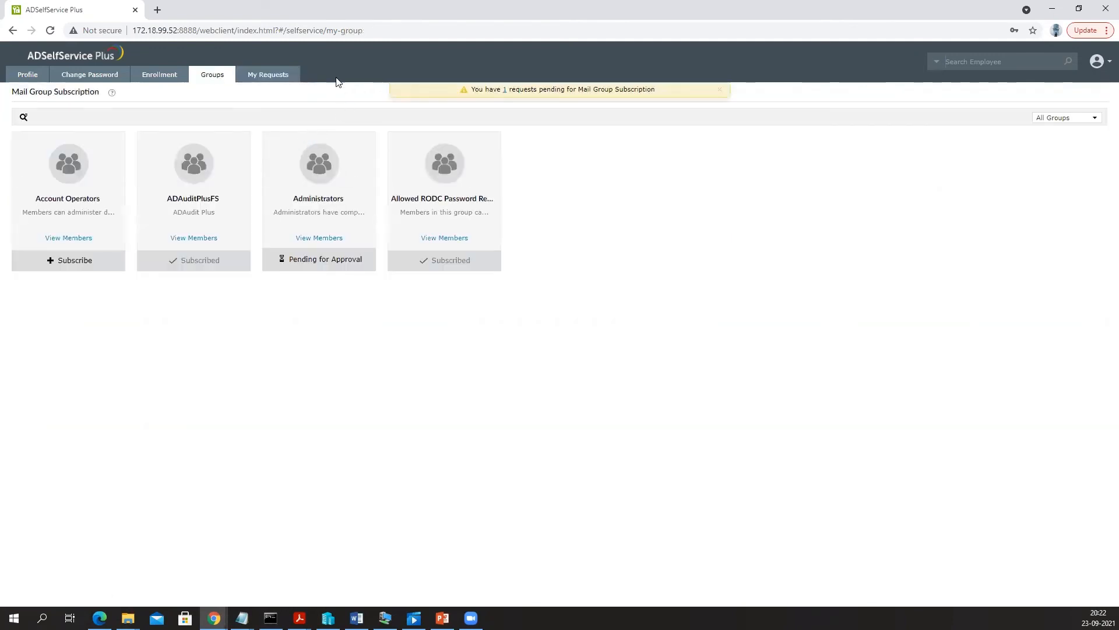
left_click(94, 76)
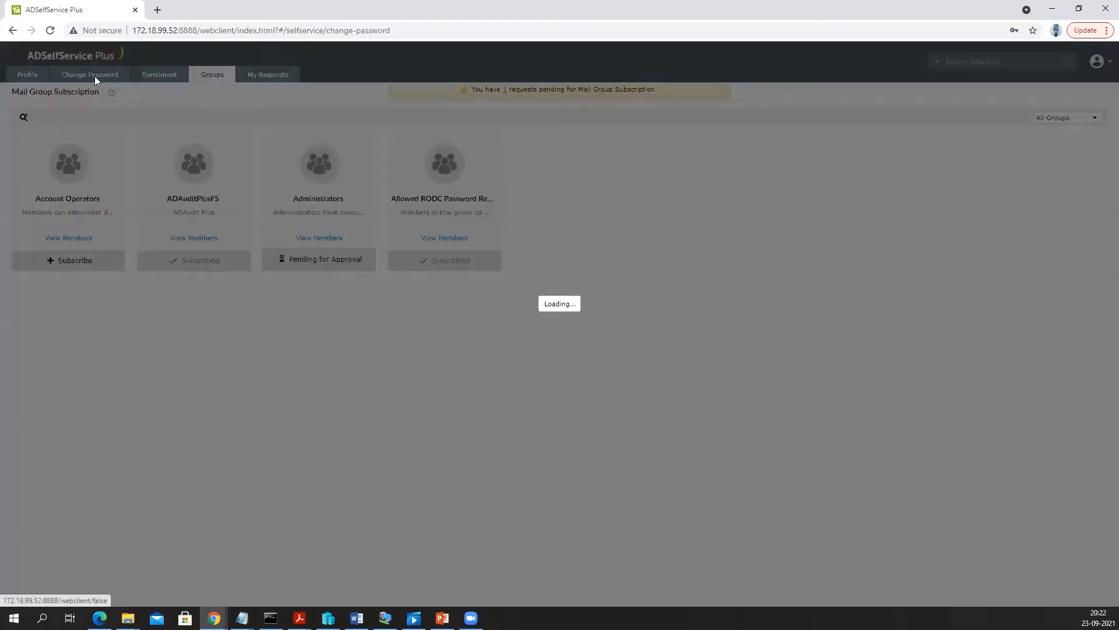
left_click(167, 80)
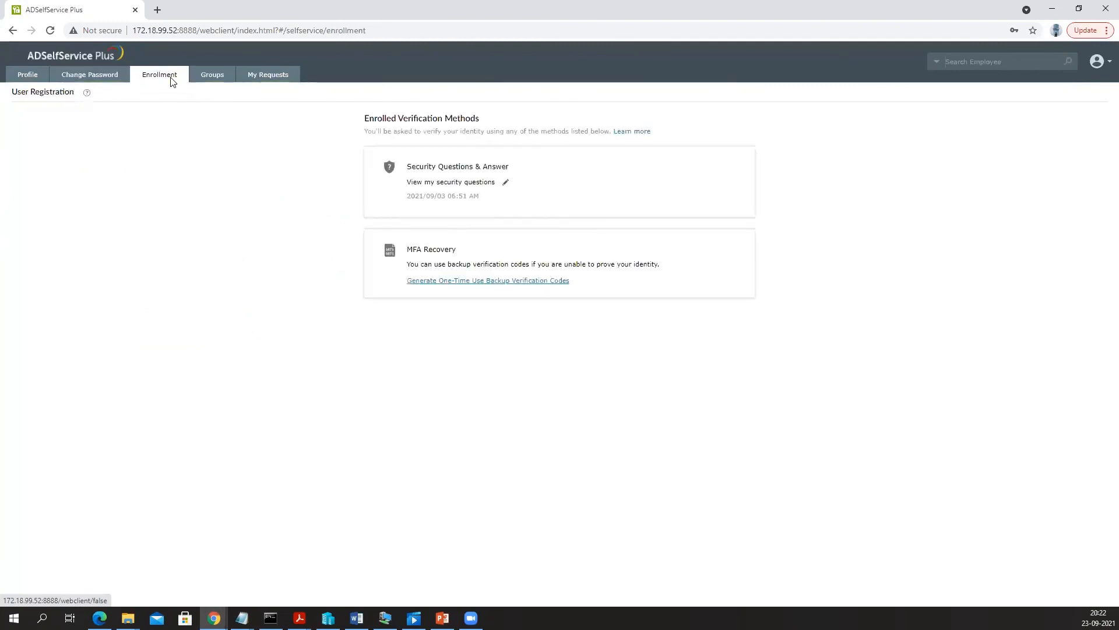
- Sign out of the user portal and log back in to the admin console as administrator
left_click(1097, 61)
left_click(1058, 200)
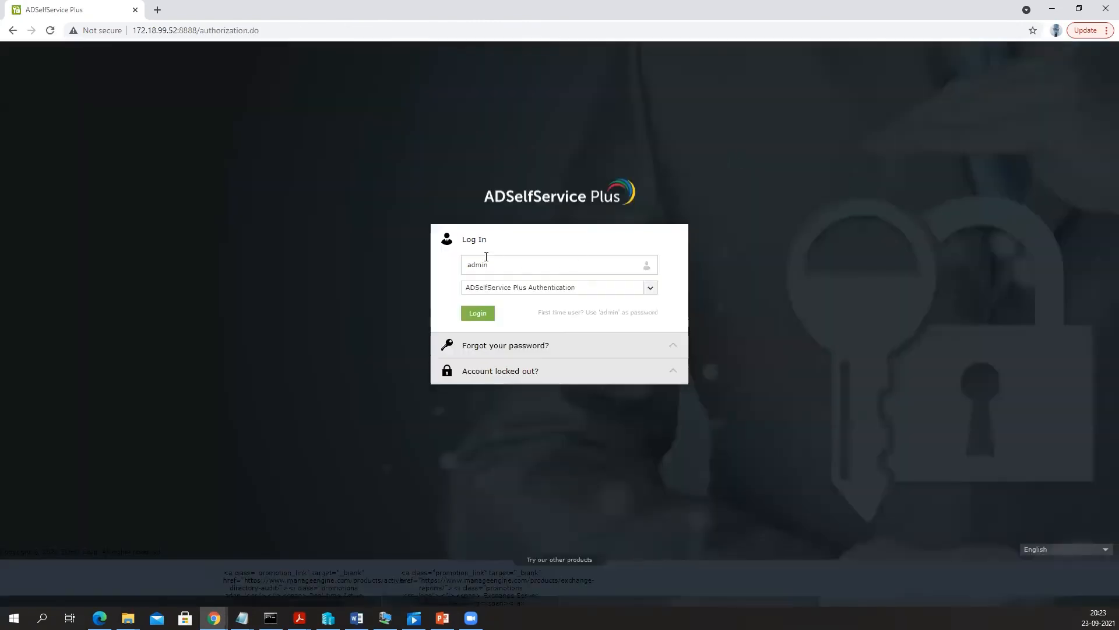
left_click(478, 313)
type("ad")
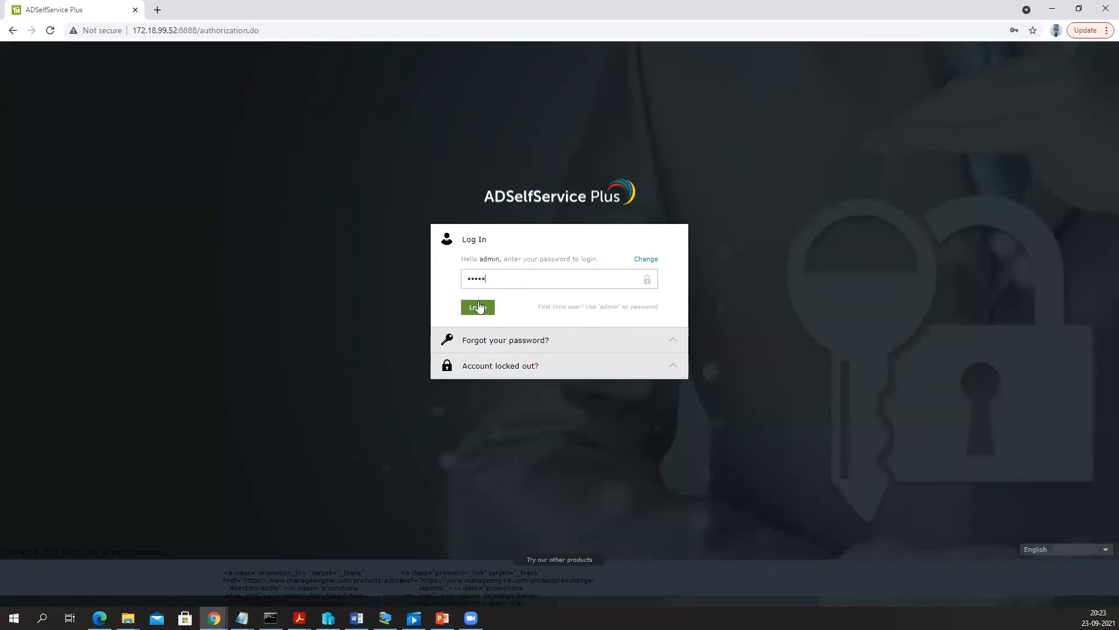
left_click(478, 307)
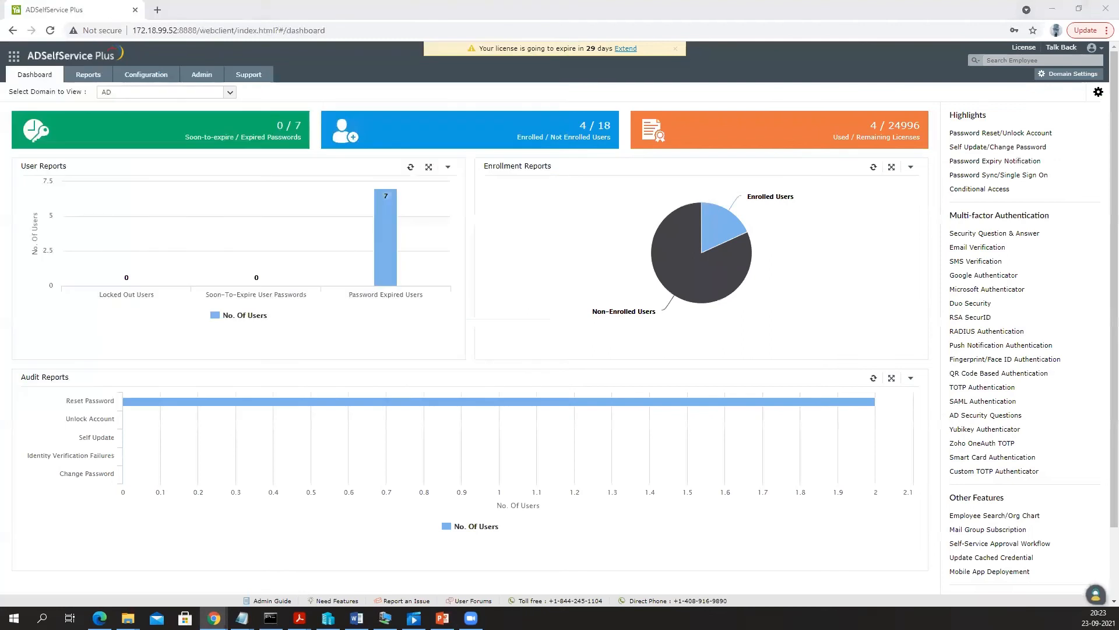
- Browse Configuration > Security Center to Security Q&A Strengtheners, then back to Password Strengtheners
left_click(145, 77)
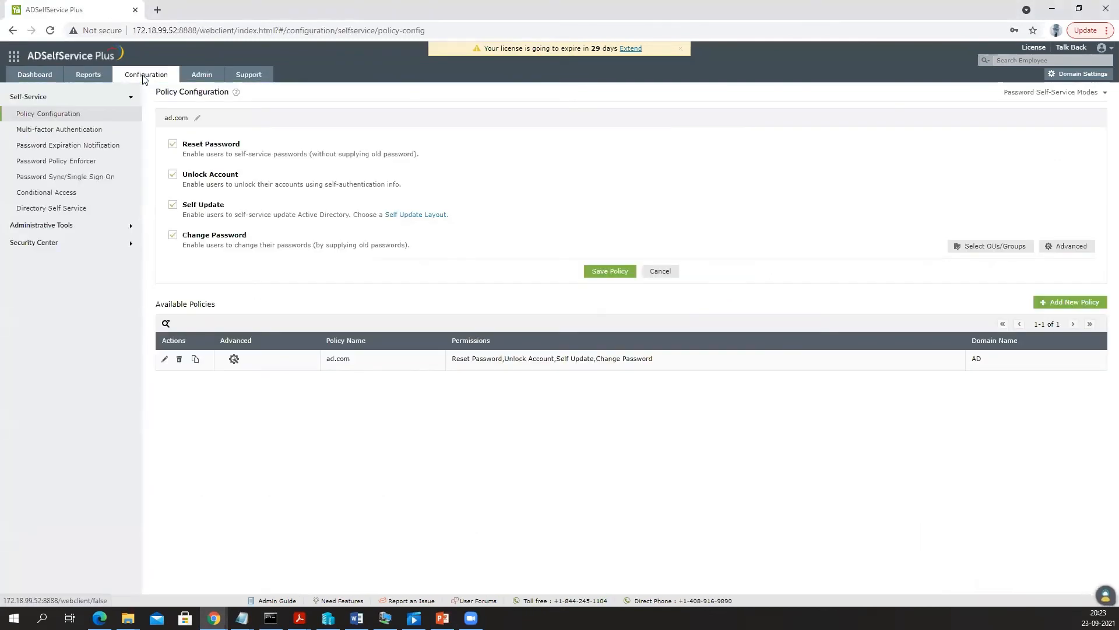
left_click(63, 226)
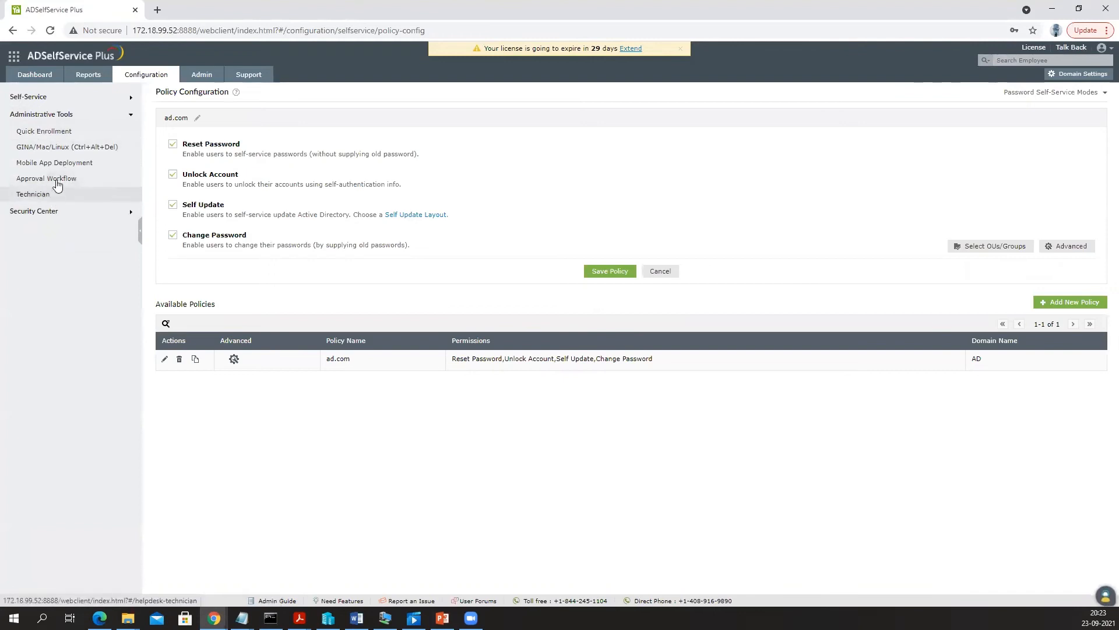
left_click(47, 212)
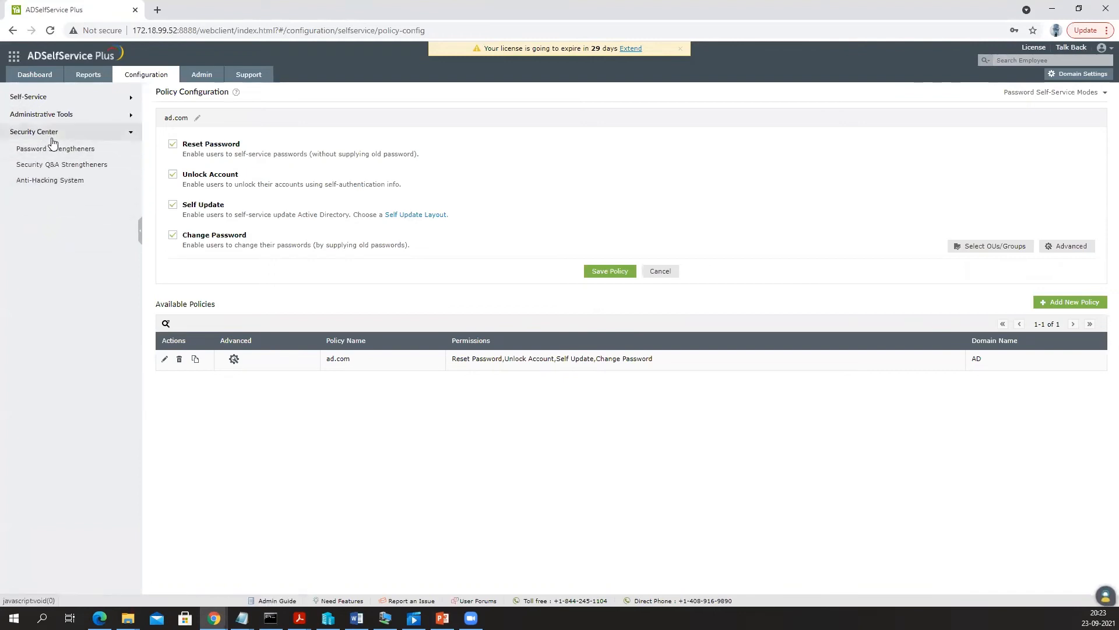
left_click(67, 151)
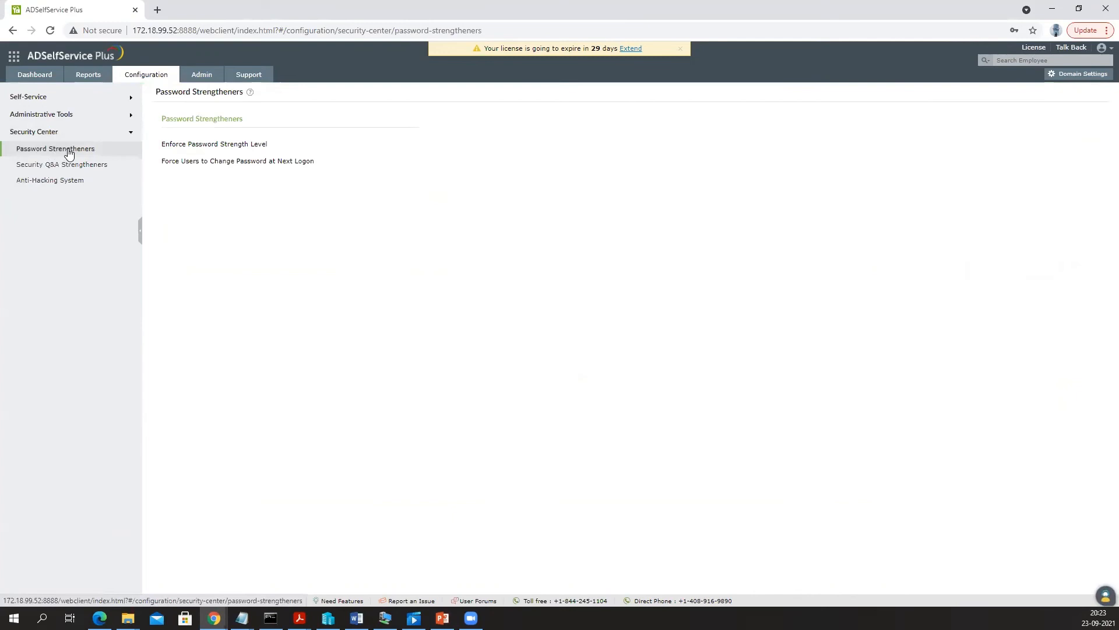
left_click(52, 169)
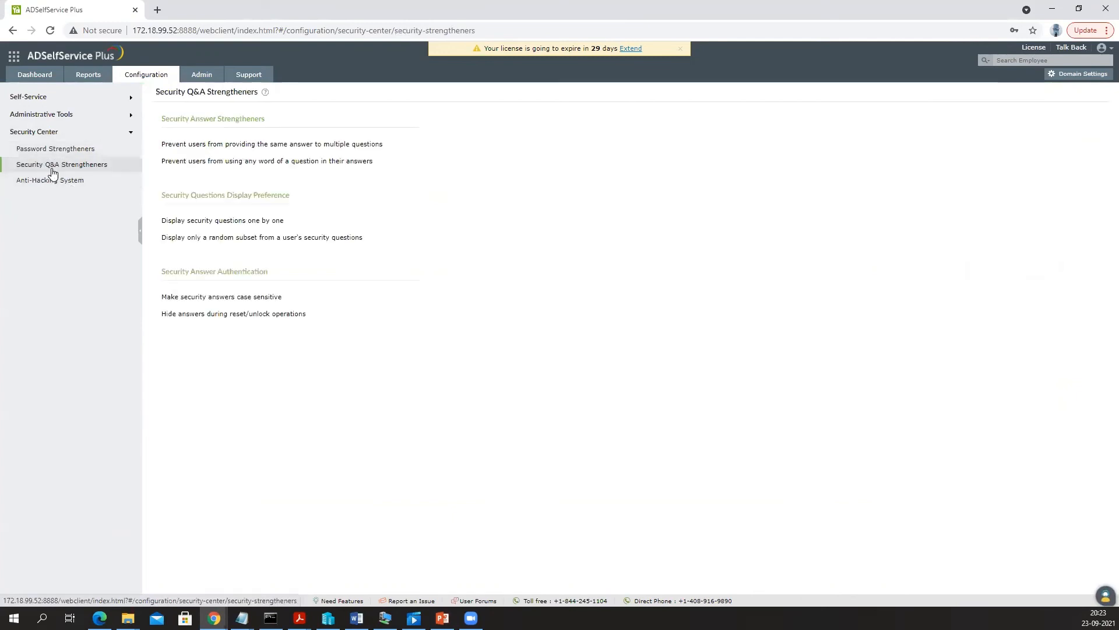
left_click(44, 151)
- Open the ad.com Password Policy Enforcer and review the disallowed patterns list, including Password@123
left_click(249, 145)
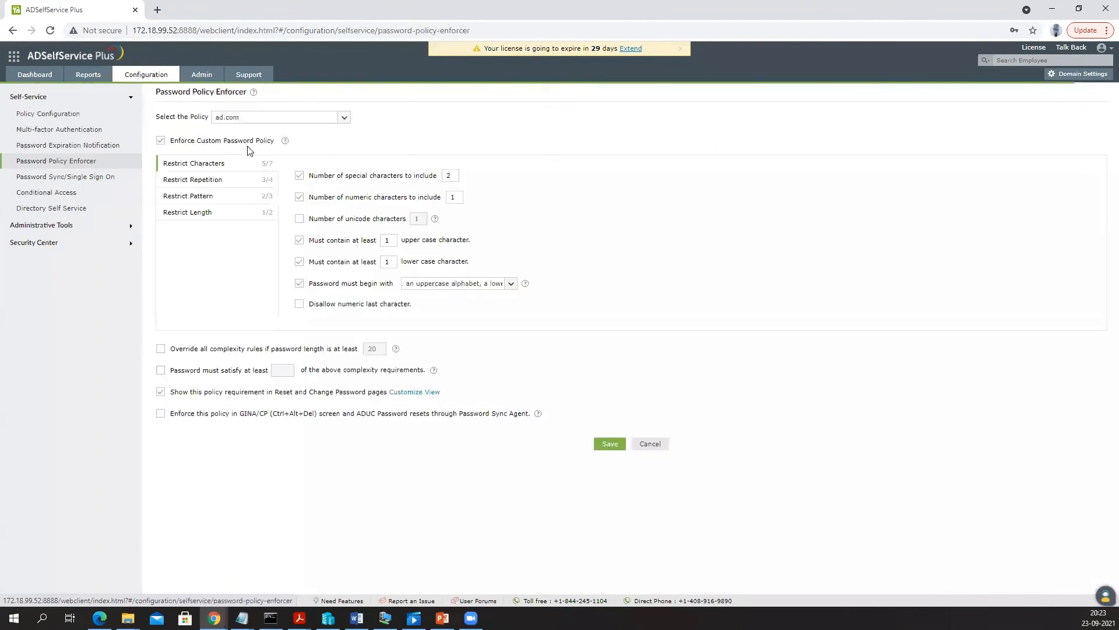
left_click_drag(229, 95, 238, 94)
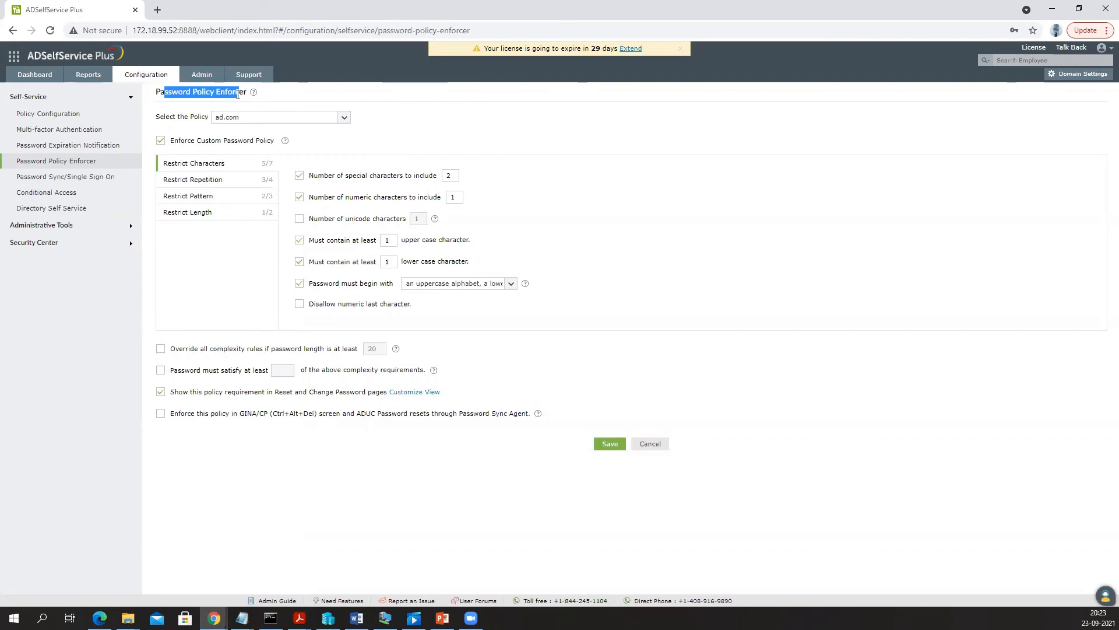
left_click(200, 213)
left_click(201, 195)
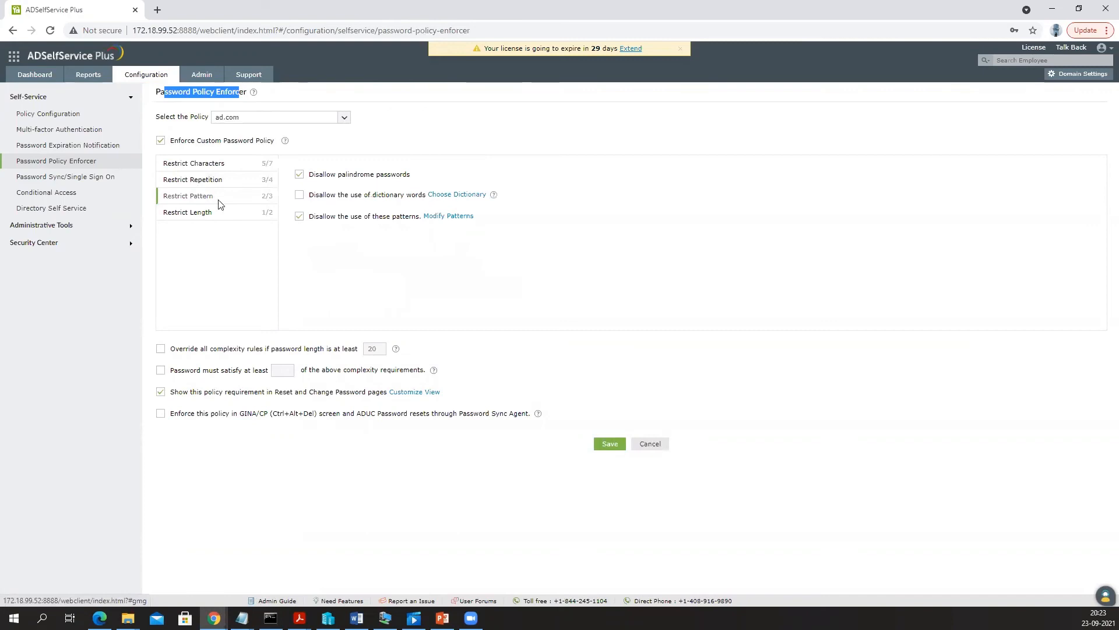
left_click(450, 216)
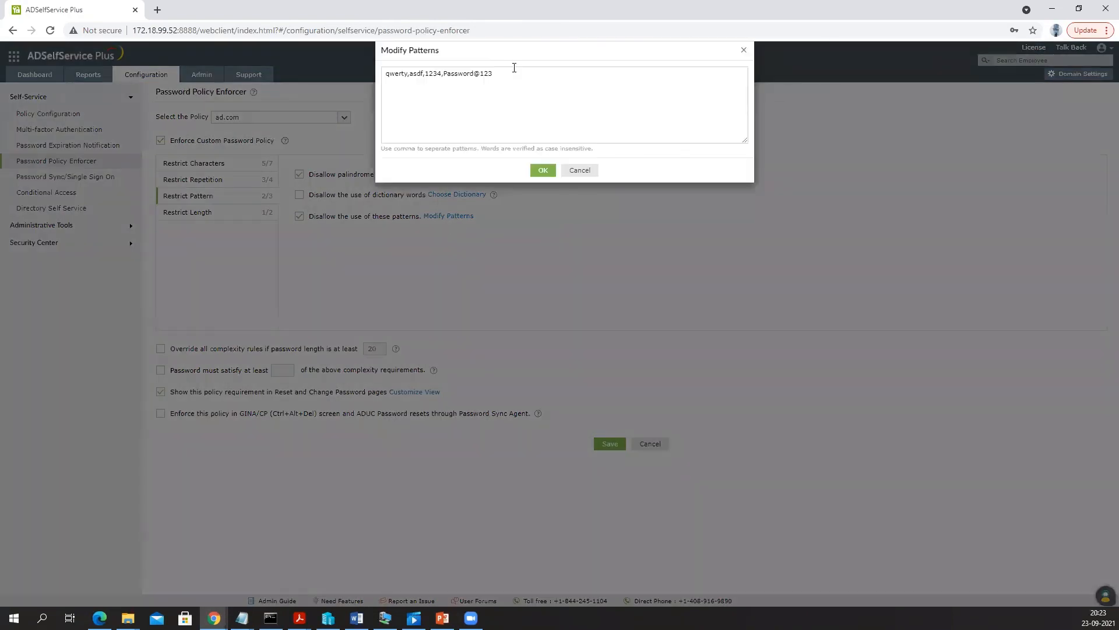
left_click_drag(511, 70, 445, 81)
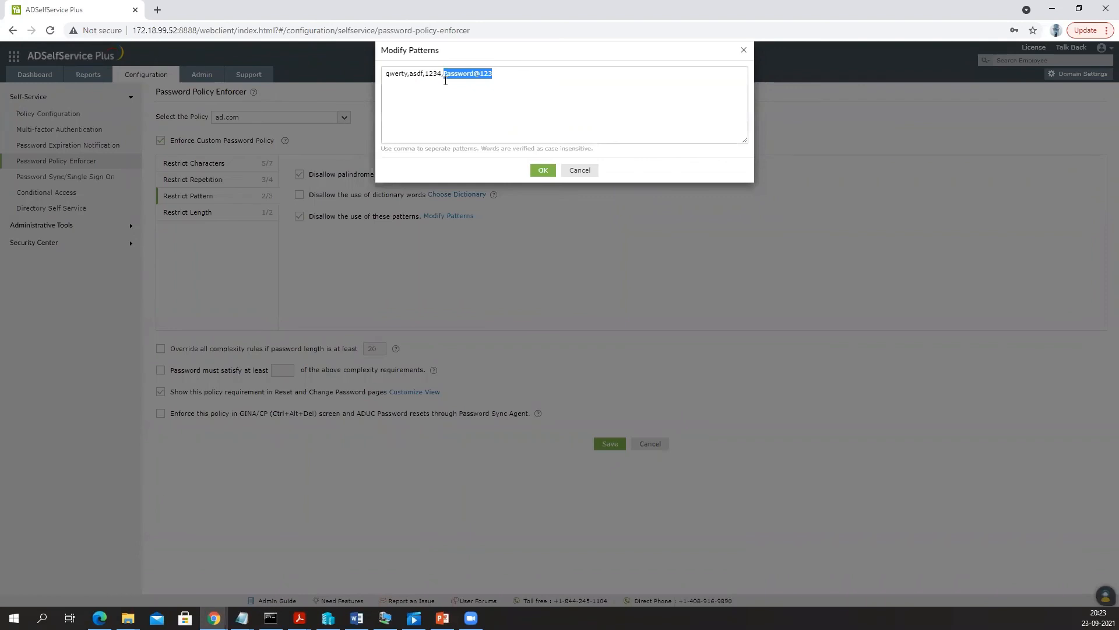
left_click(520, 77)
left_click(577, 170)
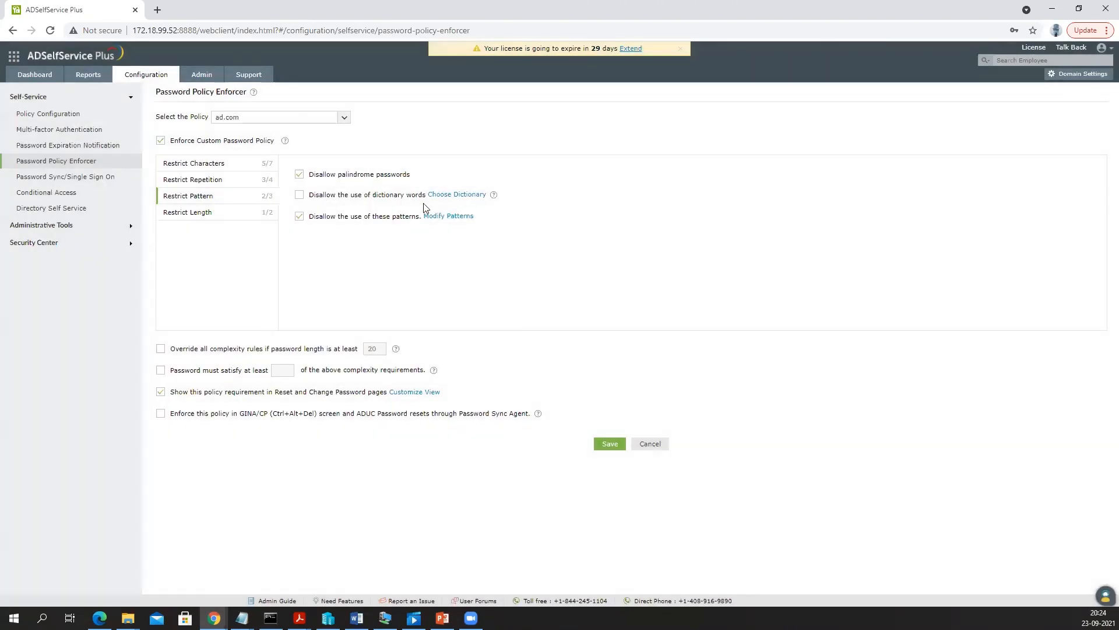
- Disallow dictionary words under Restrict Pattern and restrict reuse of old passwords under Restrict Repetition
left_click_drag(324, 197, 407, 199)
left_click(577, 215)
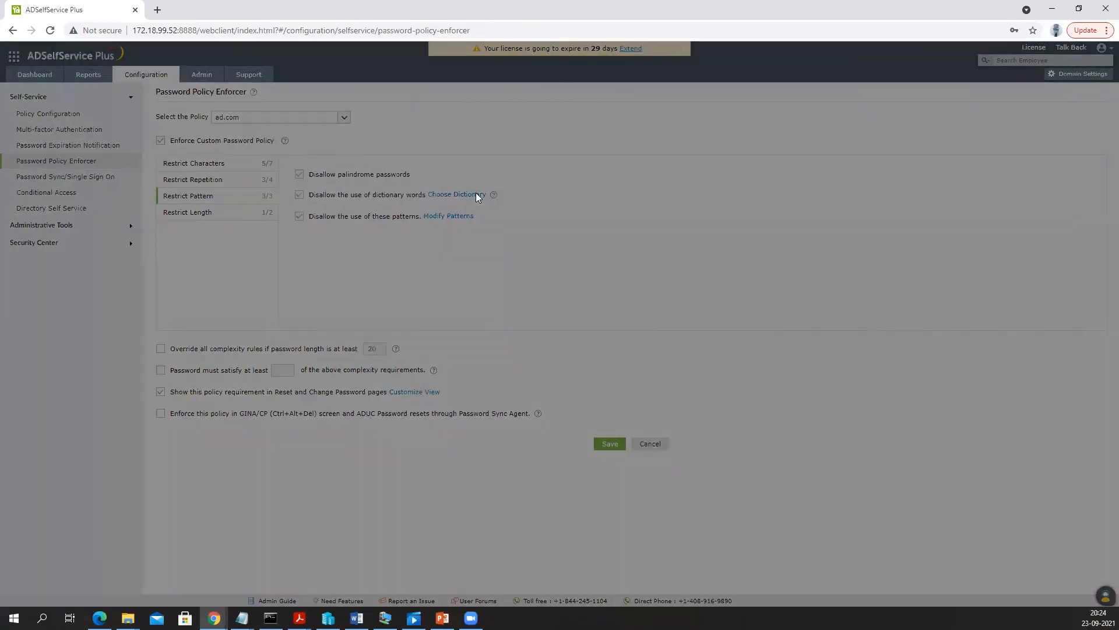
left_click(476, 194)
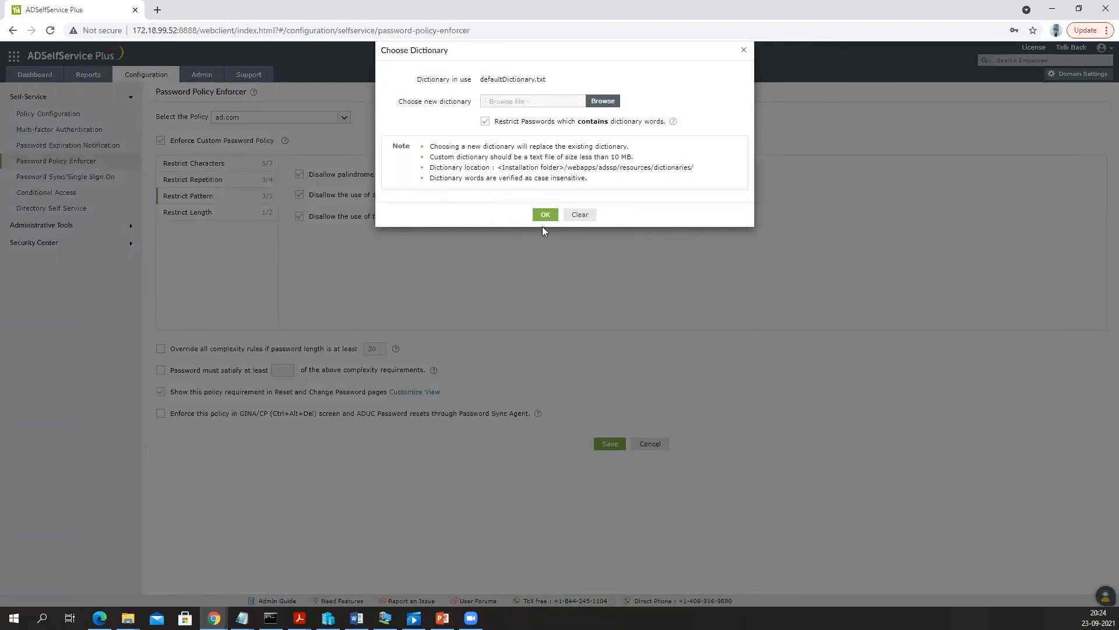
left_click(578, 215)
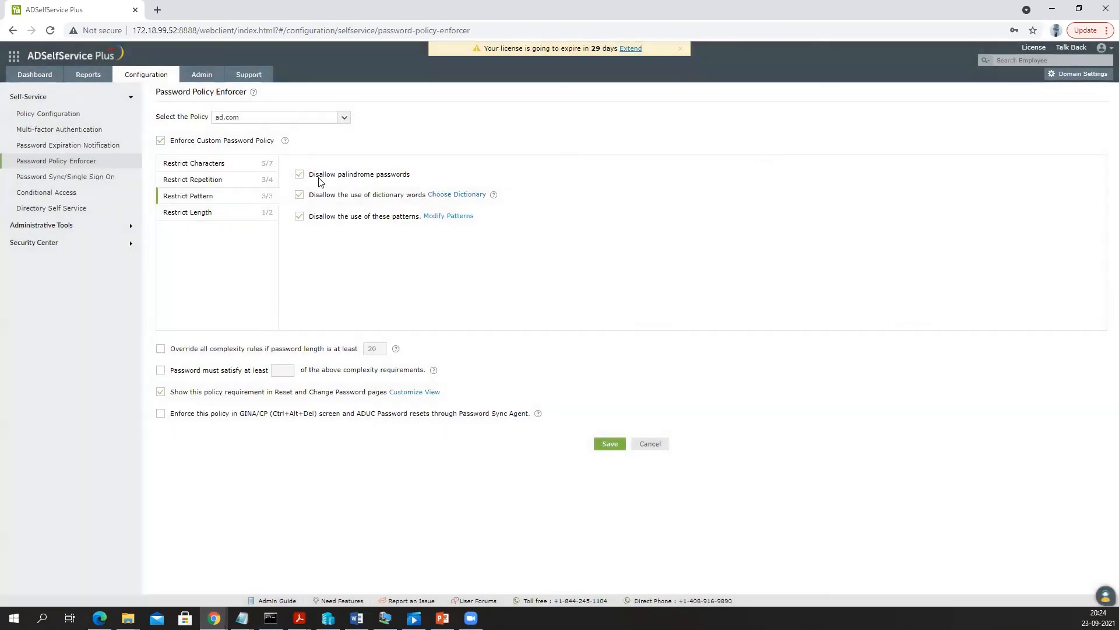
left_click(227, 186)
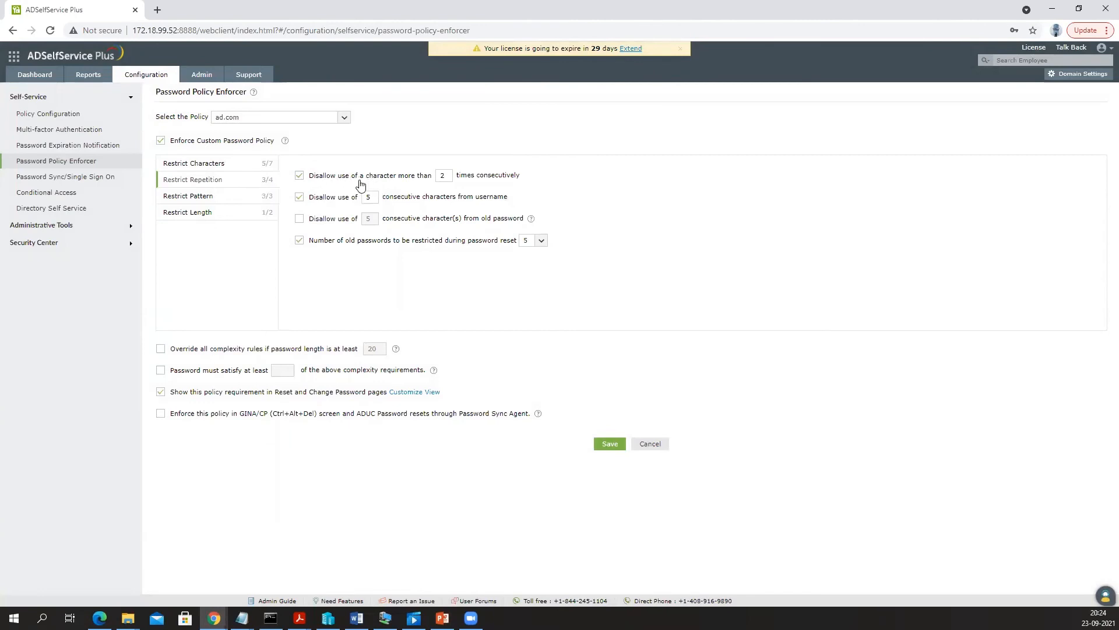
left_click_drag(313, 243, 497, 245)
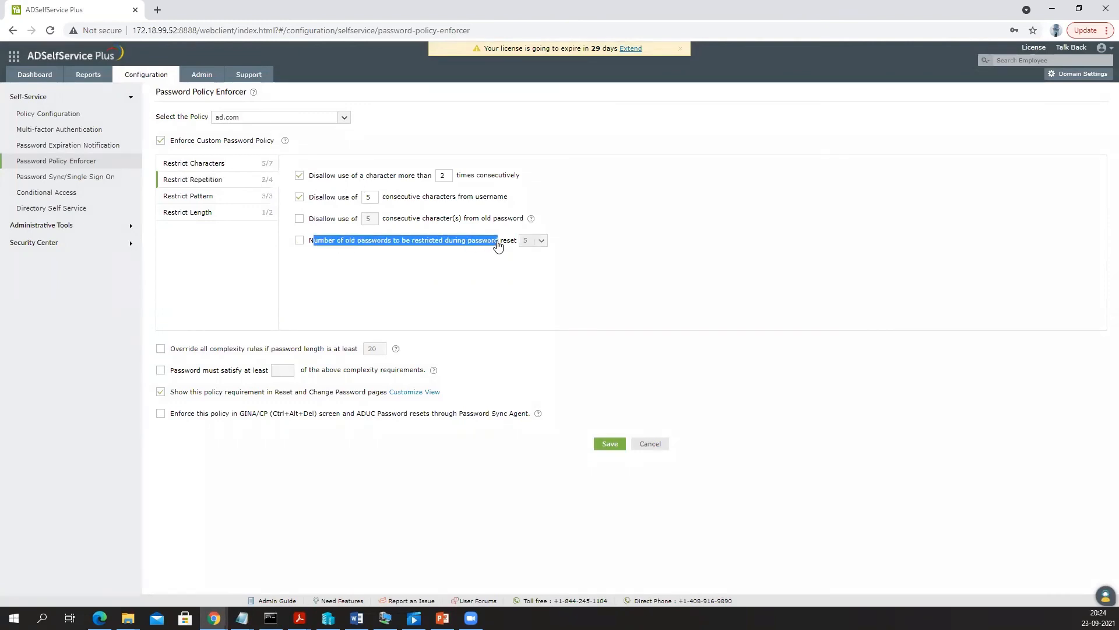
left_click(300, 241)
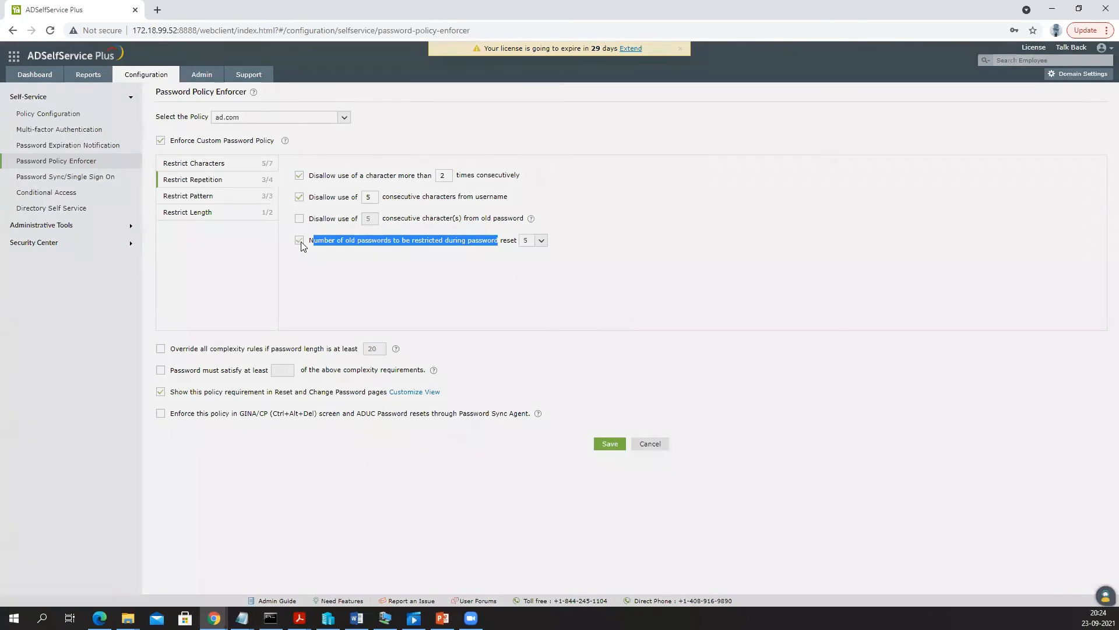
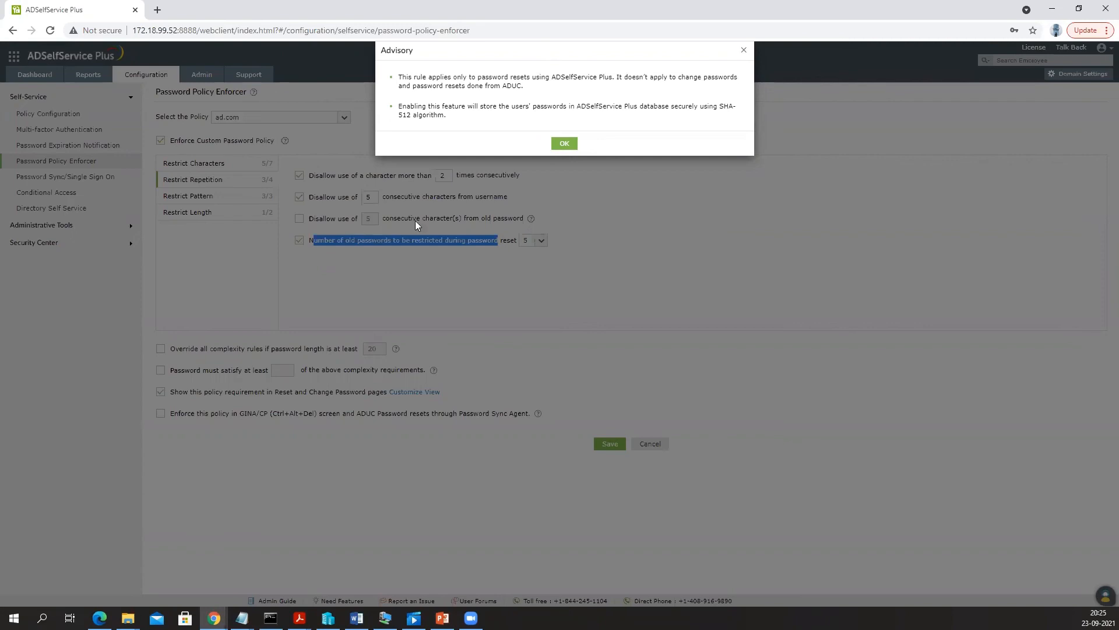
- Dismiss the password-history advisory and switch to the Admin tab's Login Settings page
left_click(574, 146)
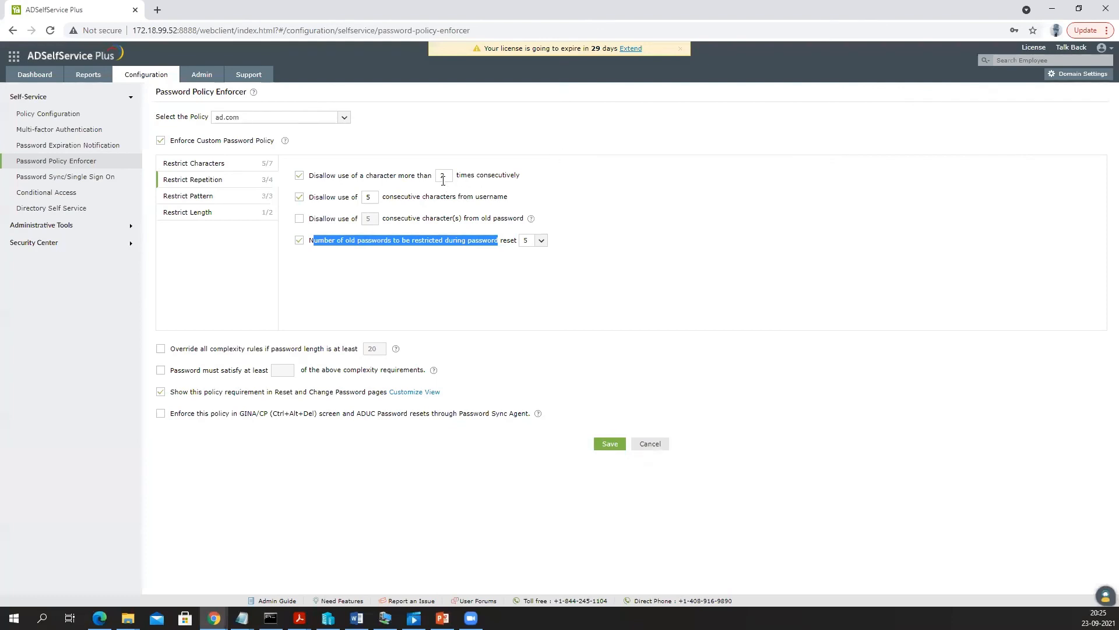
left_click(202, 74)
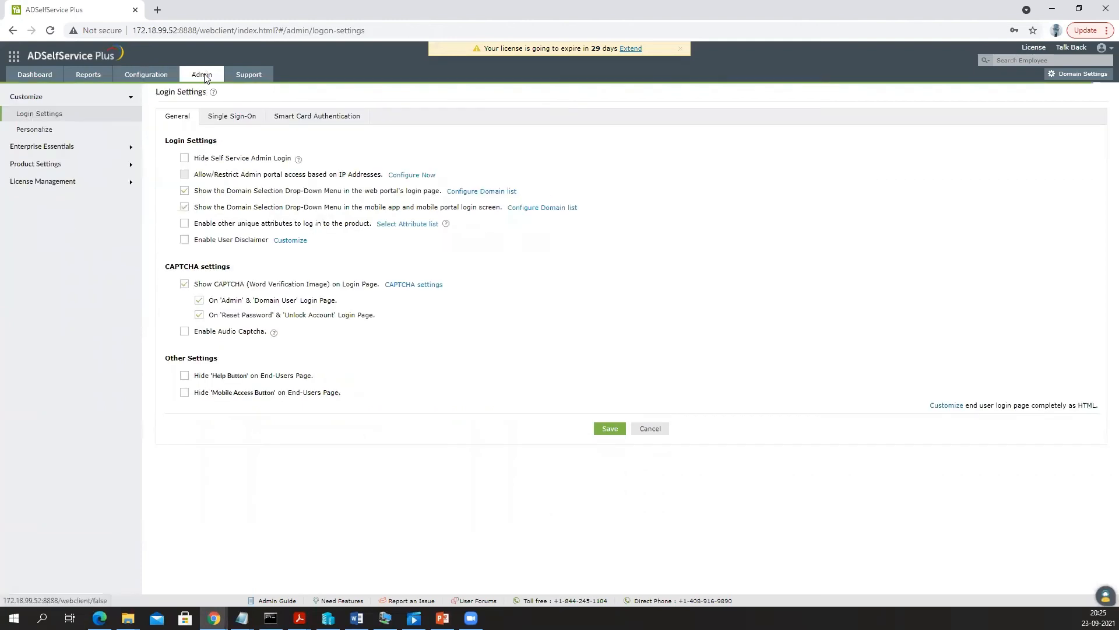
- Open License Management > Restrict Users, then its empty Schedule to Restrict/Unrestrict Users page
left_click(37, 182)
left_click(45, 170)
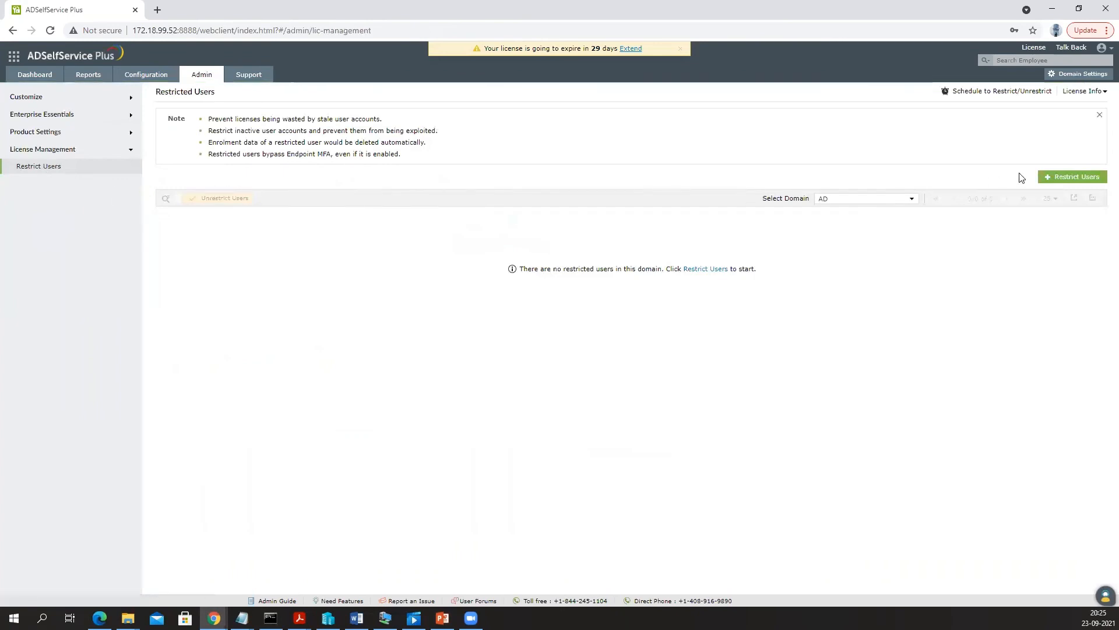
left_click(1063, 176)
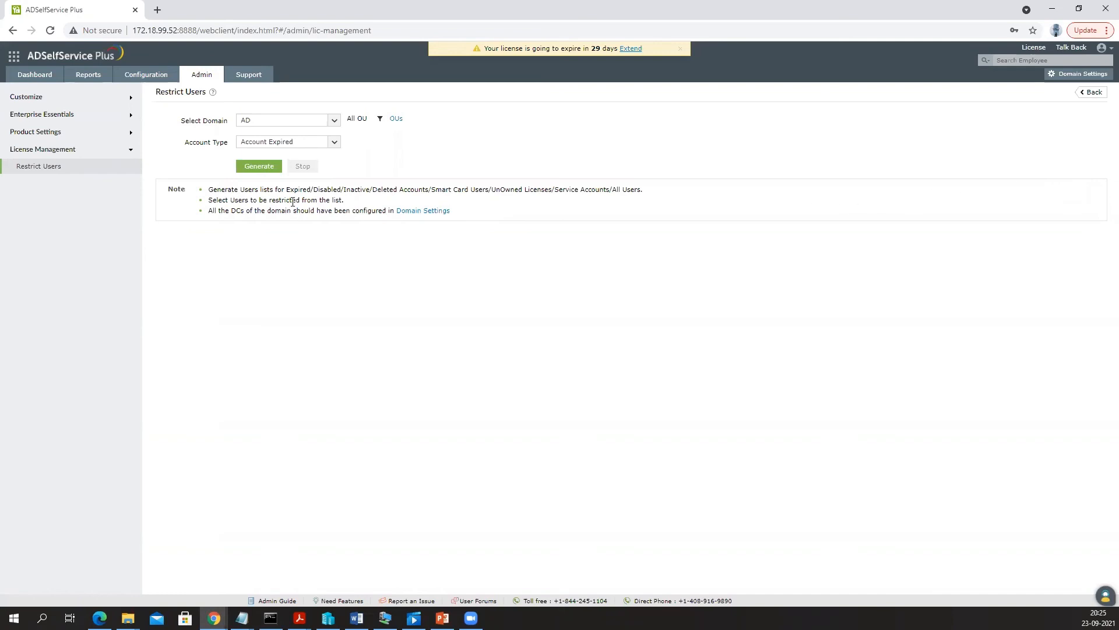
left_click(195, 79)
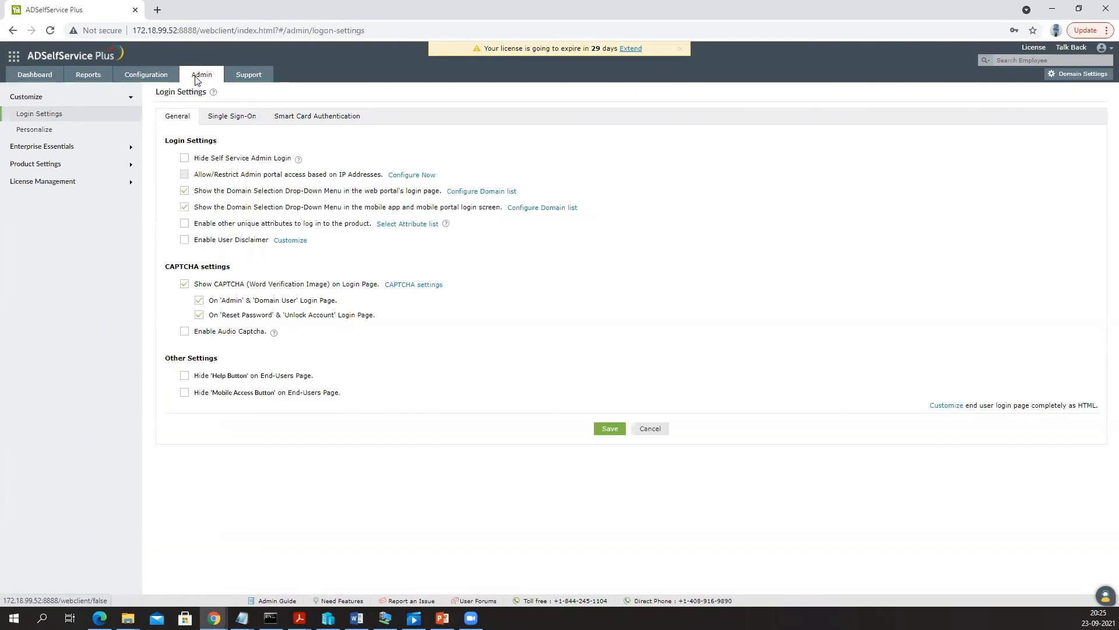
left_click(55, 182)
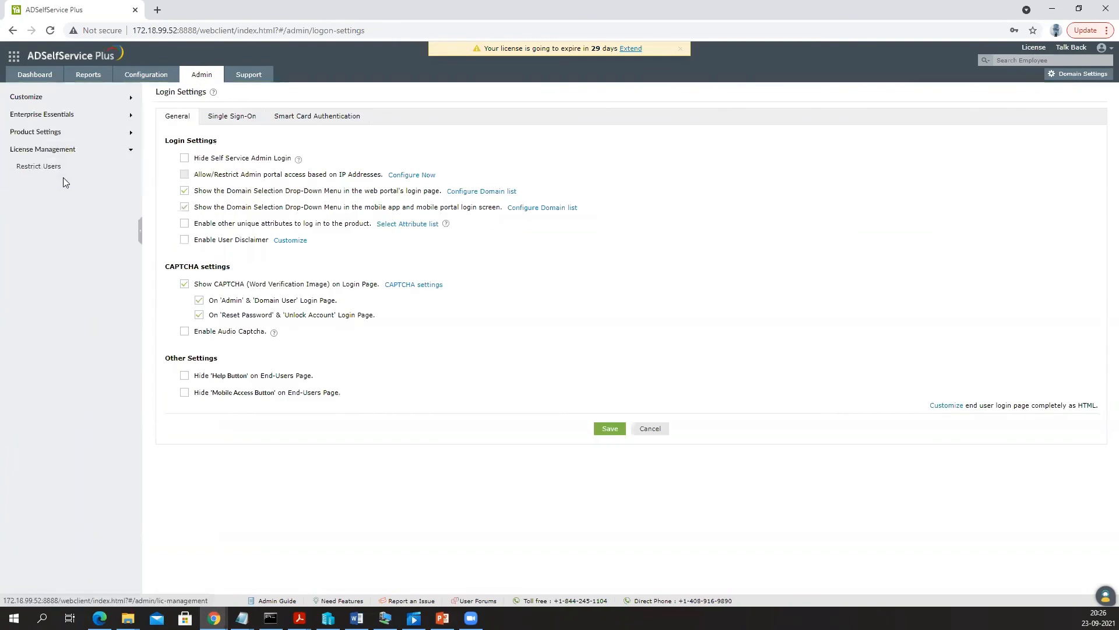
left_click(52, 171)
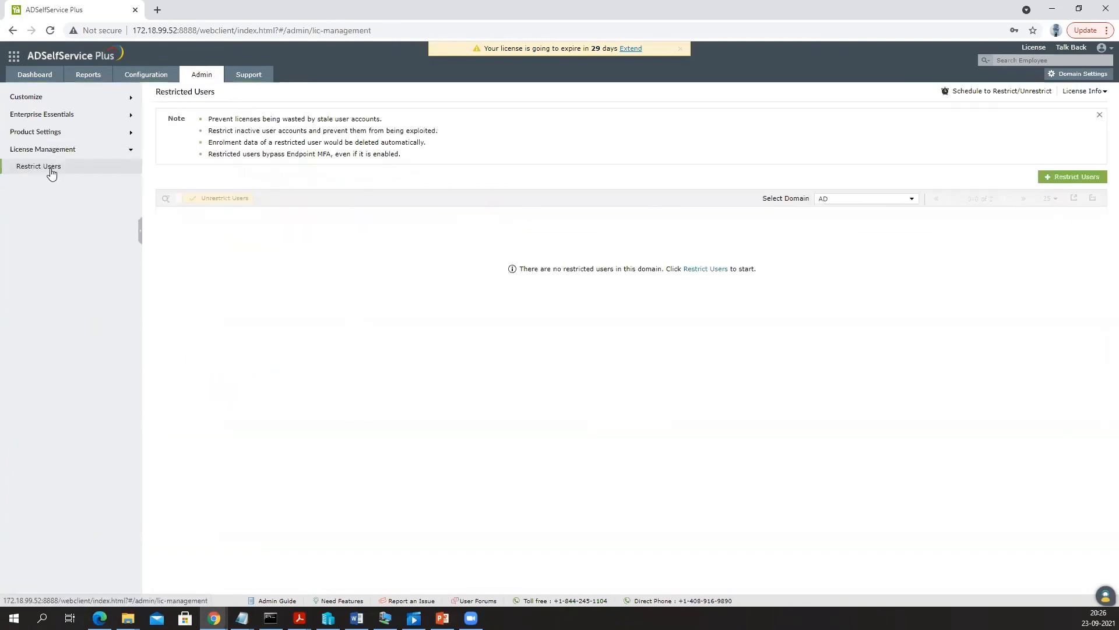
left_click(1015, 92)
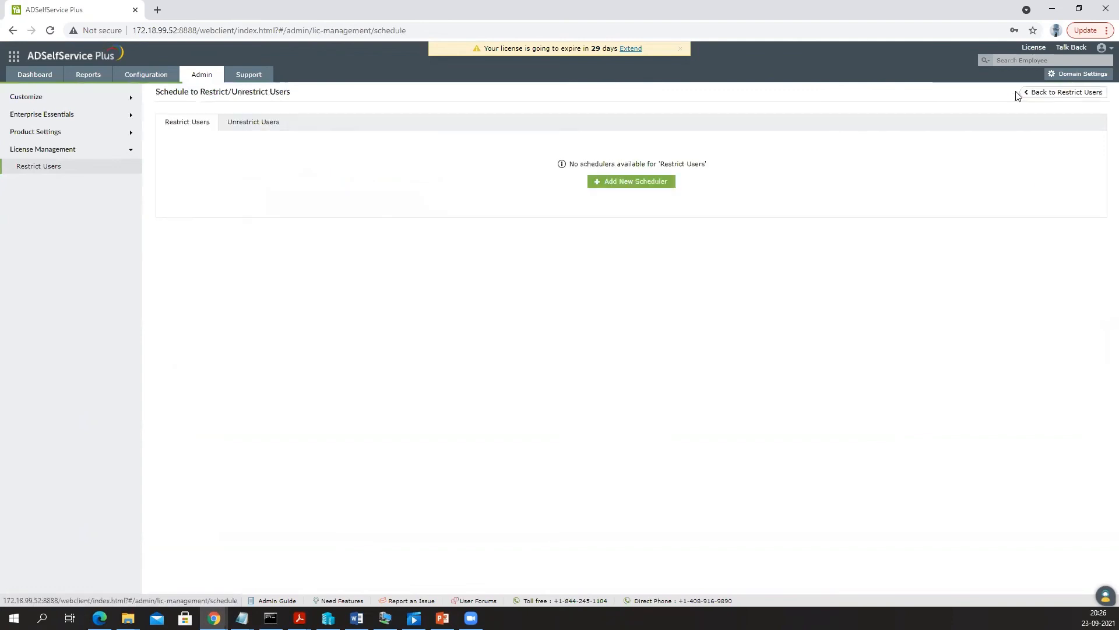
- Add a scheduler ticking Account Disabled, Account Expired, Inactive user for 7 days and Deleted user for 7 days
left_click(634, 183)
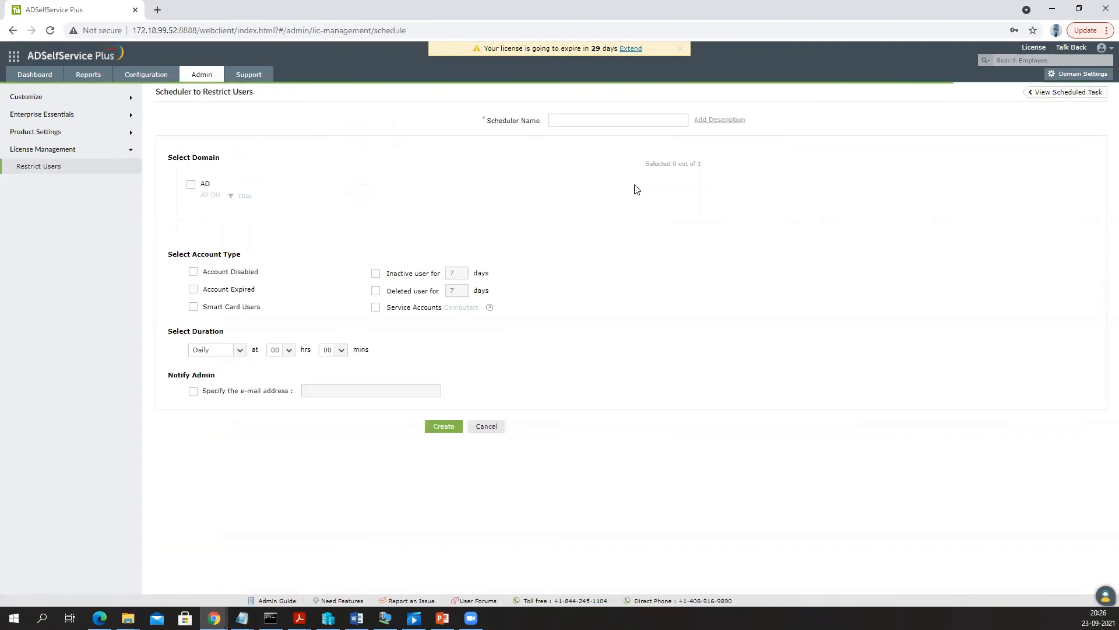
left_click_drag(164, 92, 269, 101)
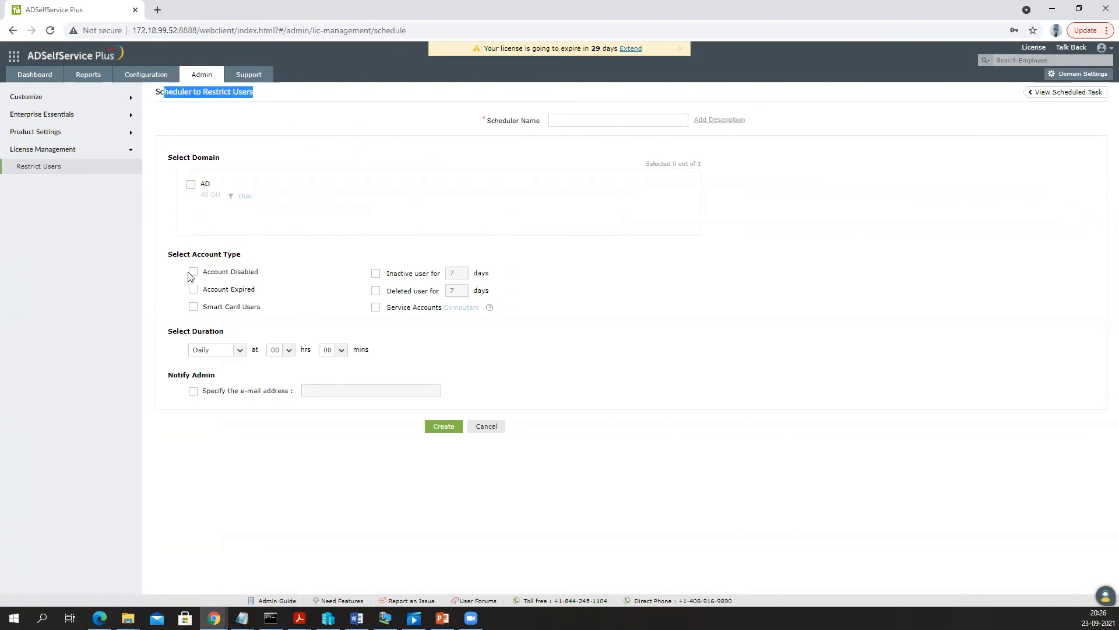
left_click_drag(176, 254, 277, 262)
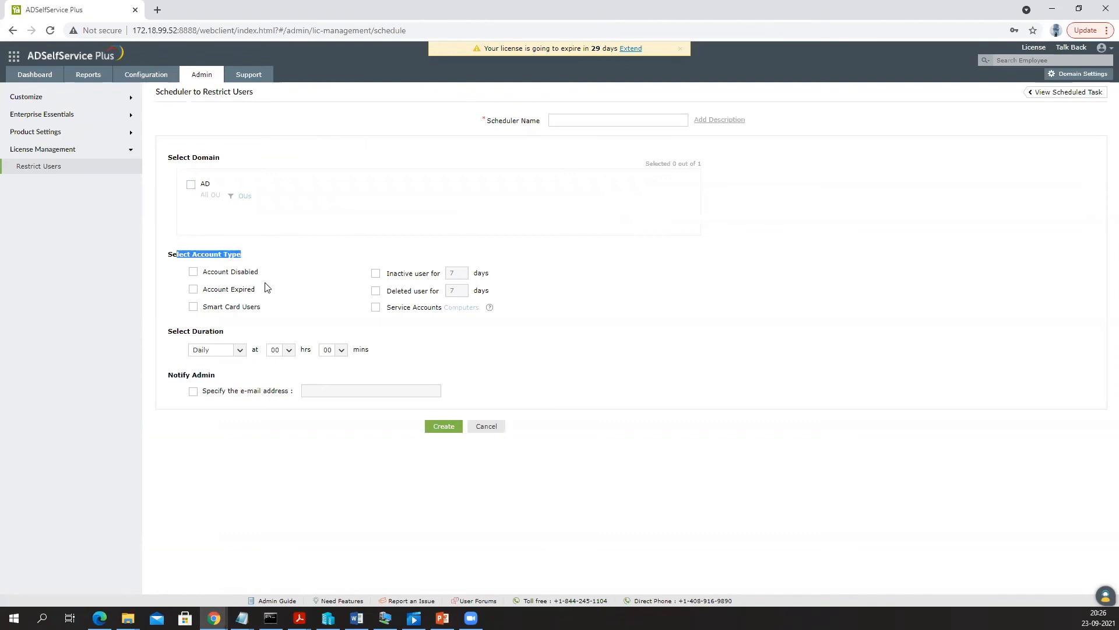
left_click(193, 272)
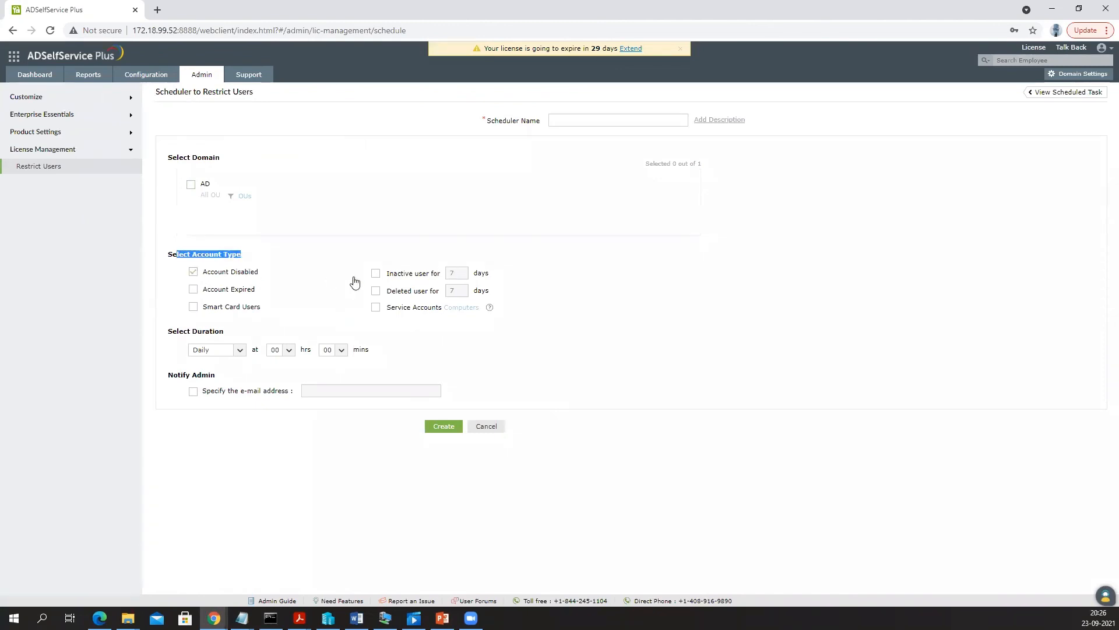
left_click(193, 291)
left_click(375, 274)
left_click(375, 298)
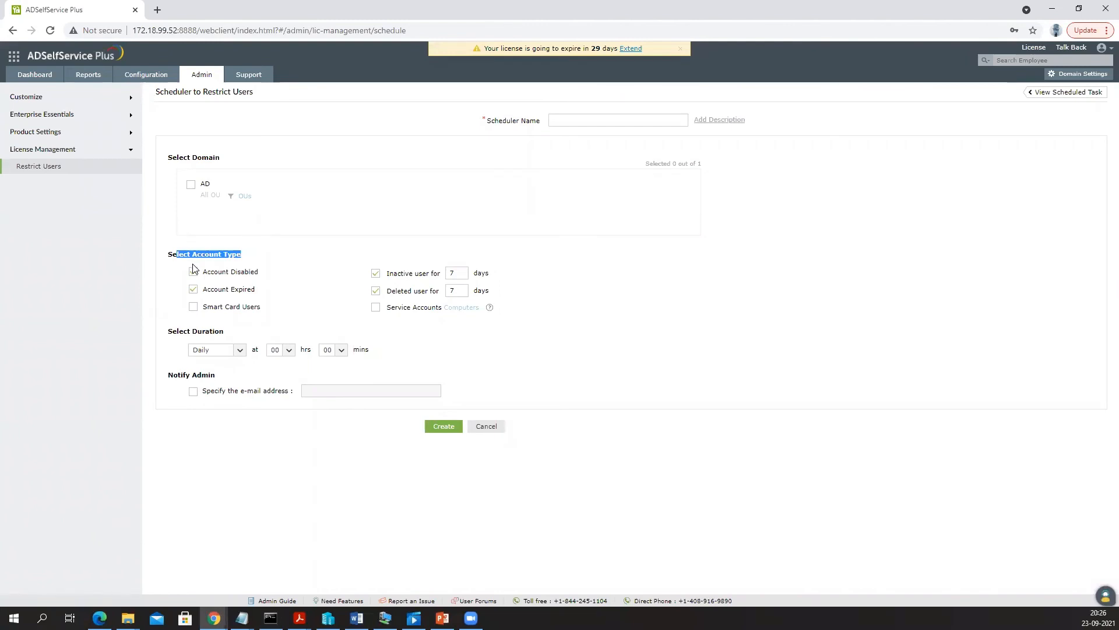
- Check the ServiceDesk Plus integration, then the Auto Backup schedule: monthly, day 30, 02:00
left_click(46, 133)
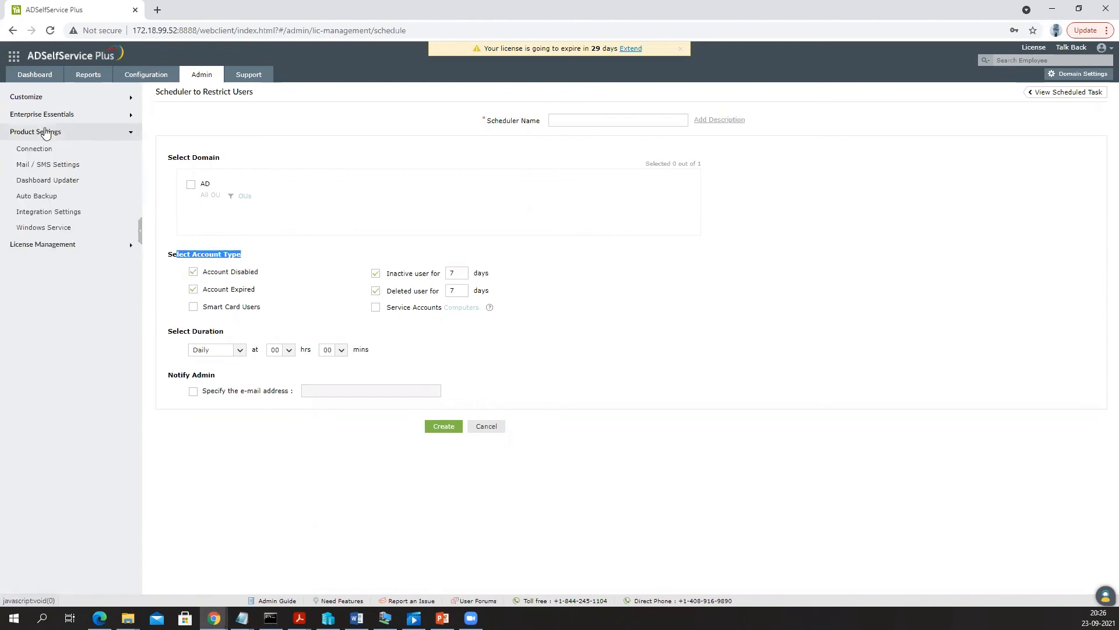
left_click(60, 213)
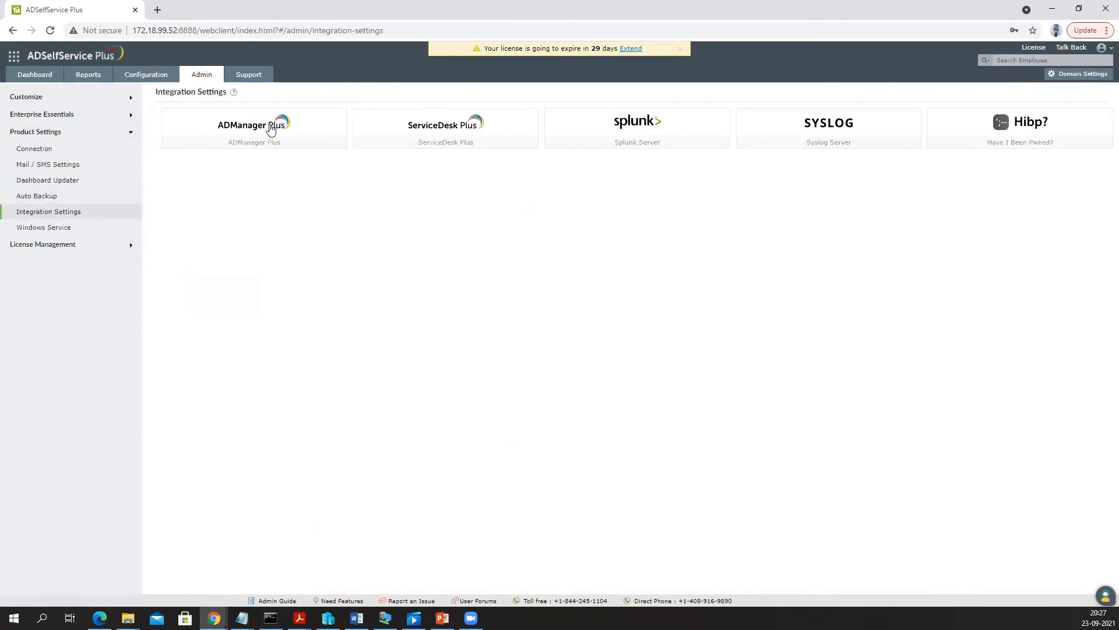
left_click(452, 131)
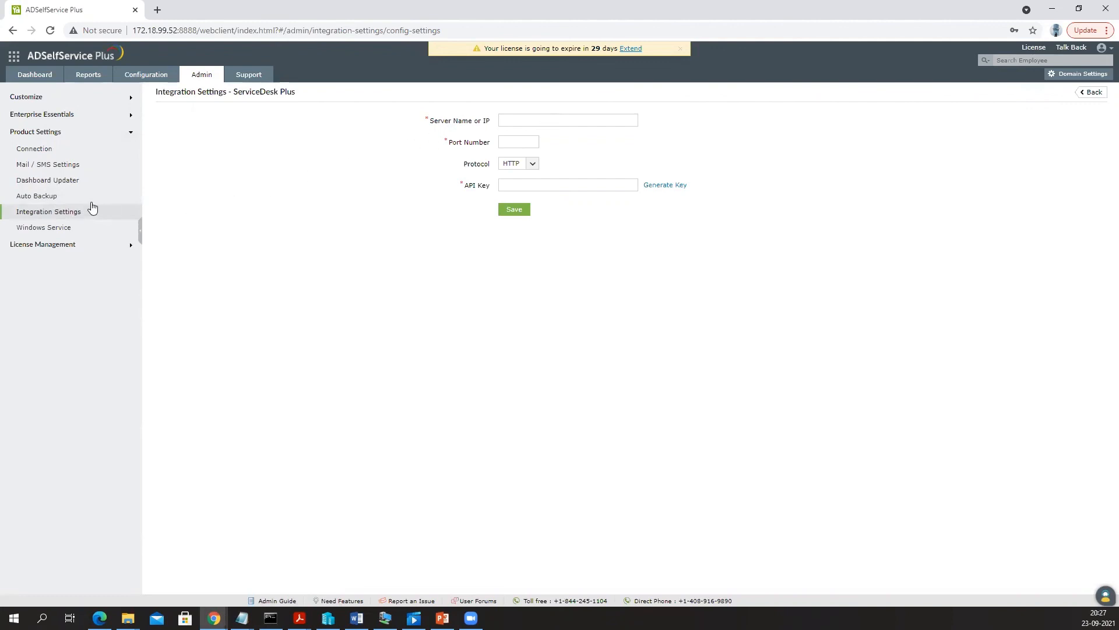
left_click(39, 198)
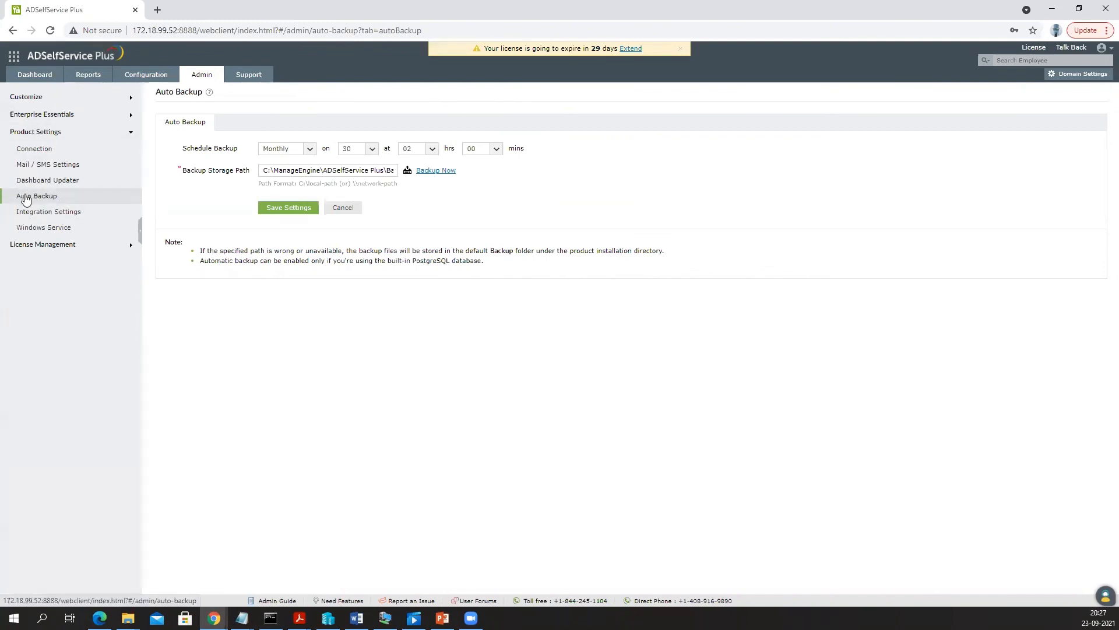
left_click(50, 113)
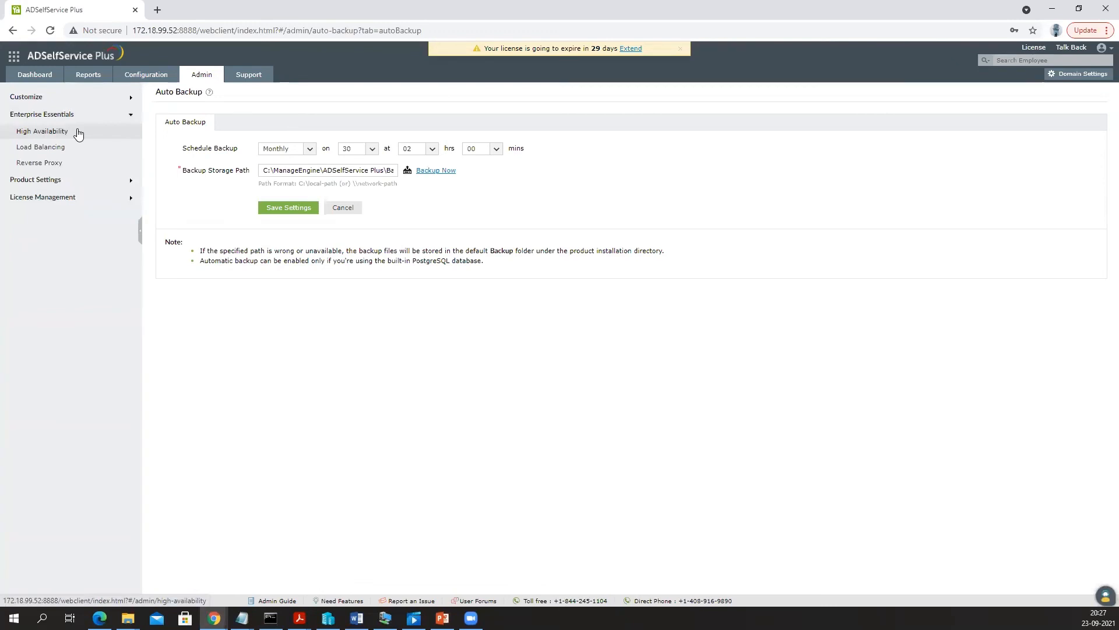
- Glance at Reverse Proxy, then open Customize > Login Settings showing CAPTCHA and domain selection options
left_click(67, 168)
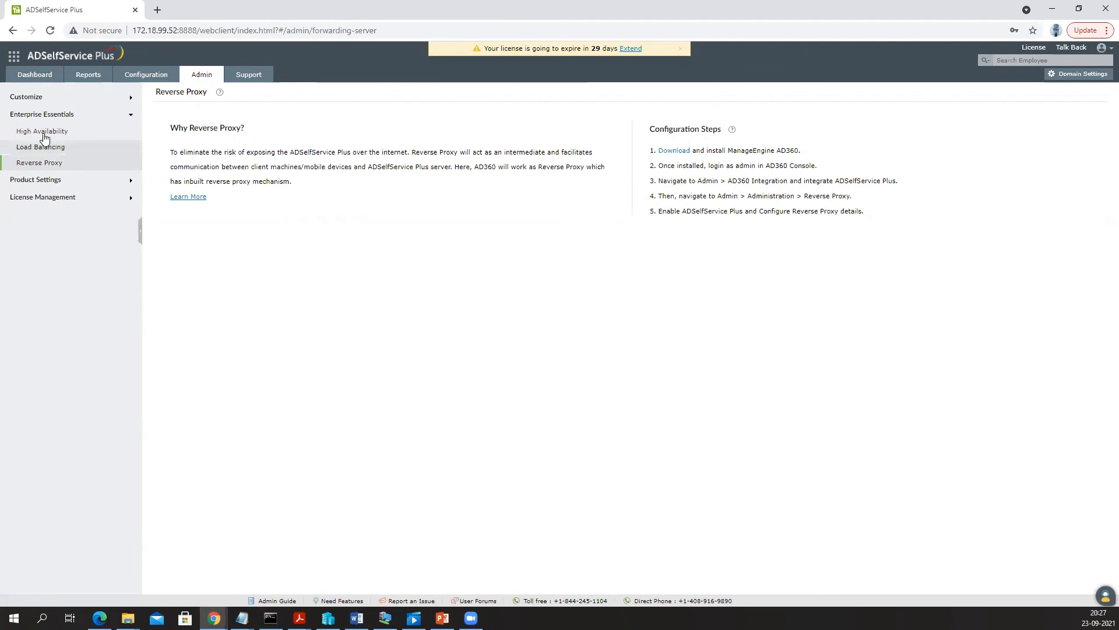
left_click(40, 100)
left_click(52, 119)
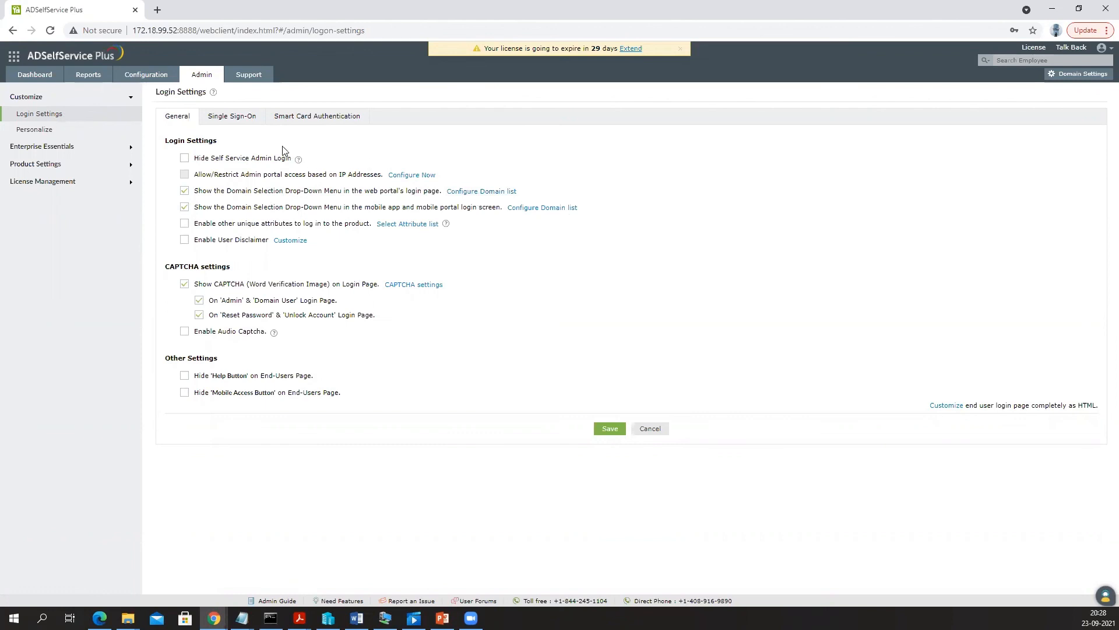
- Review Single Sign-On login options, then browse Personalize languages, keeping Browser Default
left_click(222, 117)
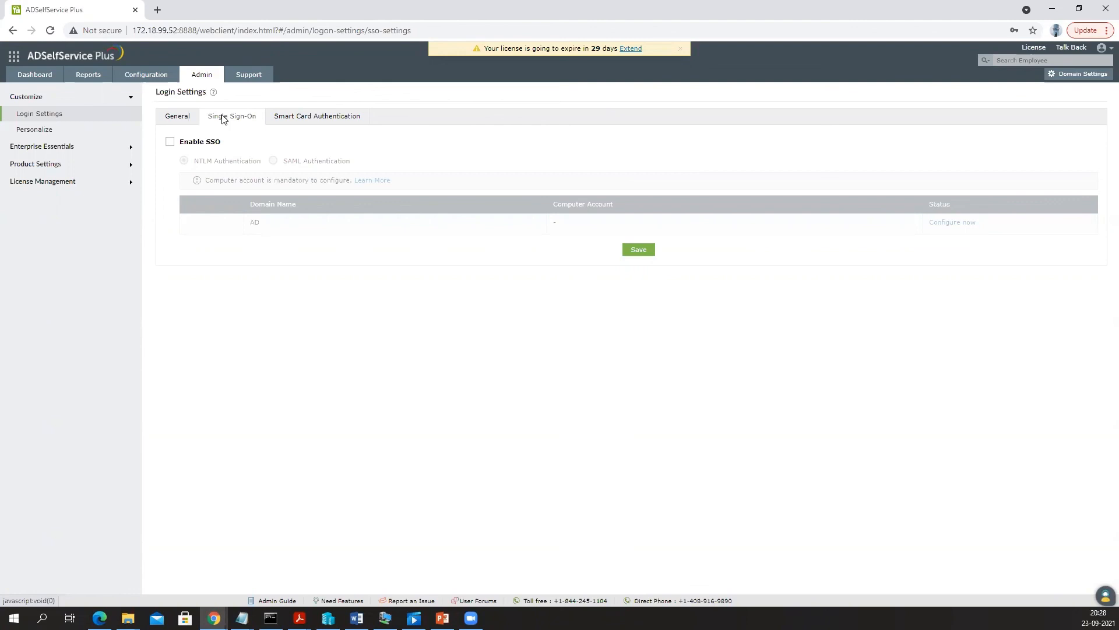
left_click(46, 134)
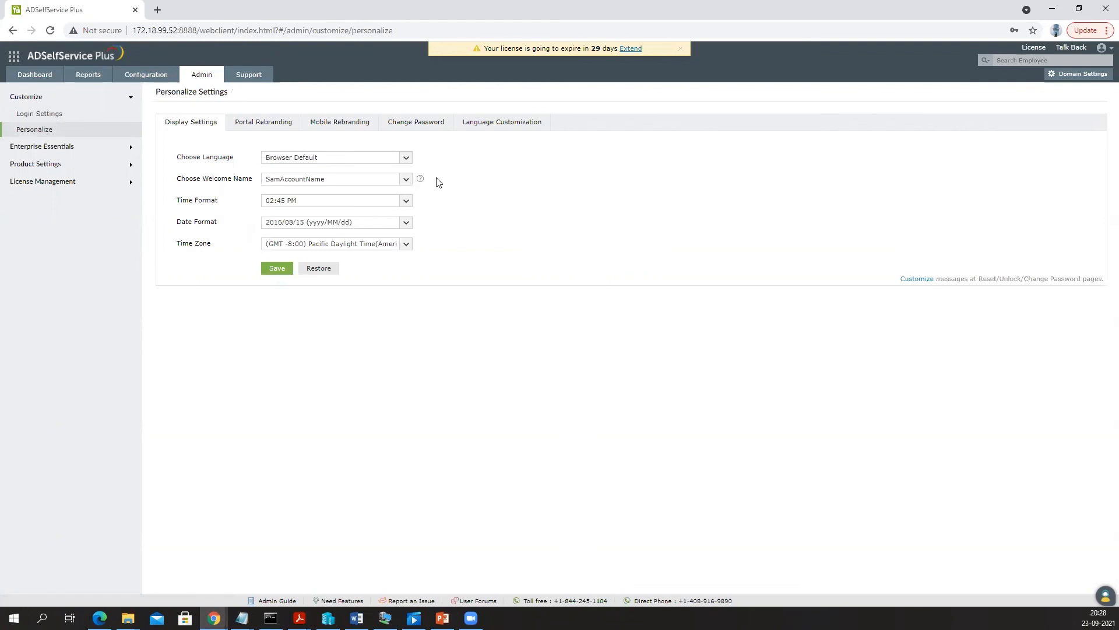
left_click(326, 158)
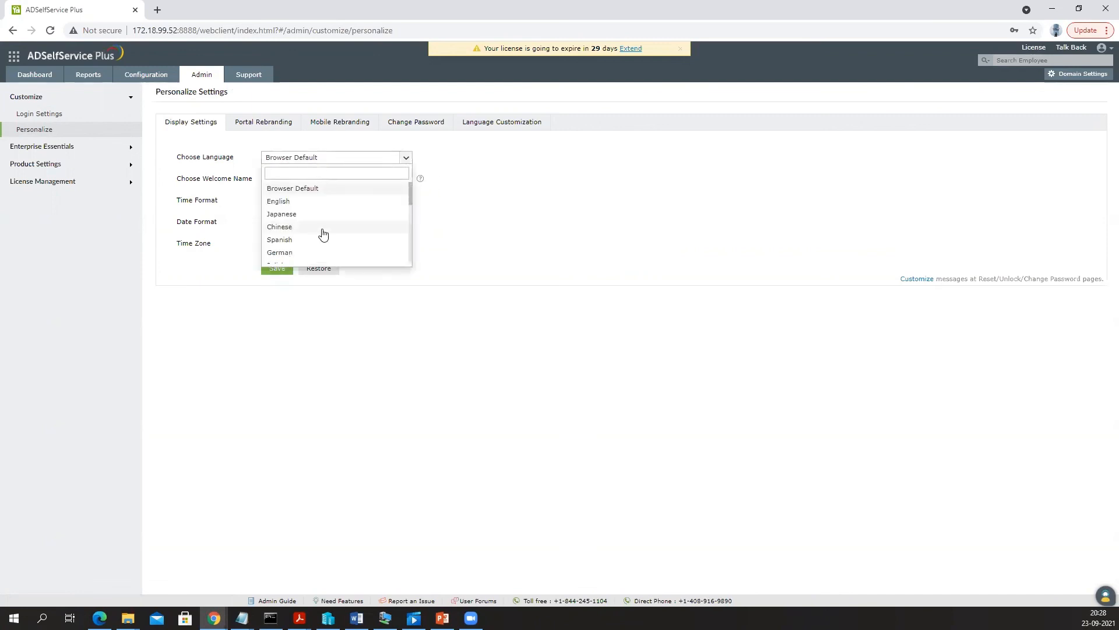
scroll(324, 235, "down", 5)
scroll(324, 233, "up", 5)
left_click(188, 180)
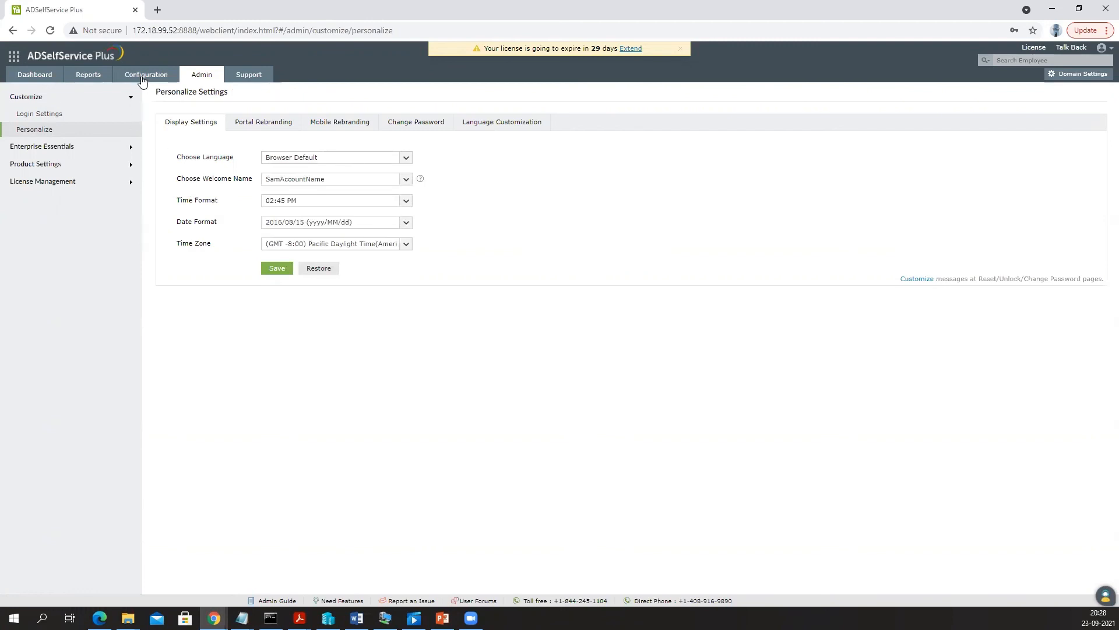
- Browse the Reports tab and Audit Reports list, then return to Configuration's Policy Configuration page
left_click(143, 77)
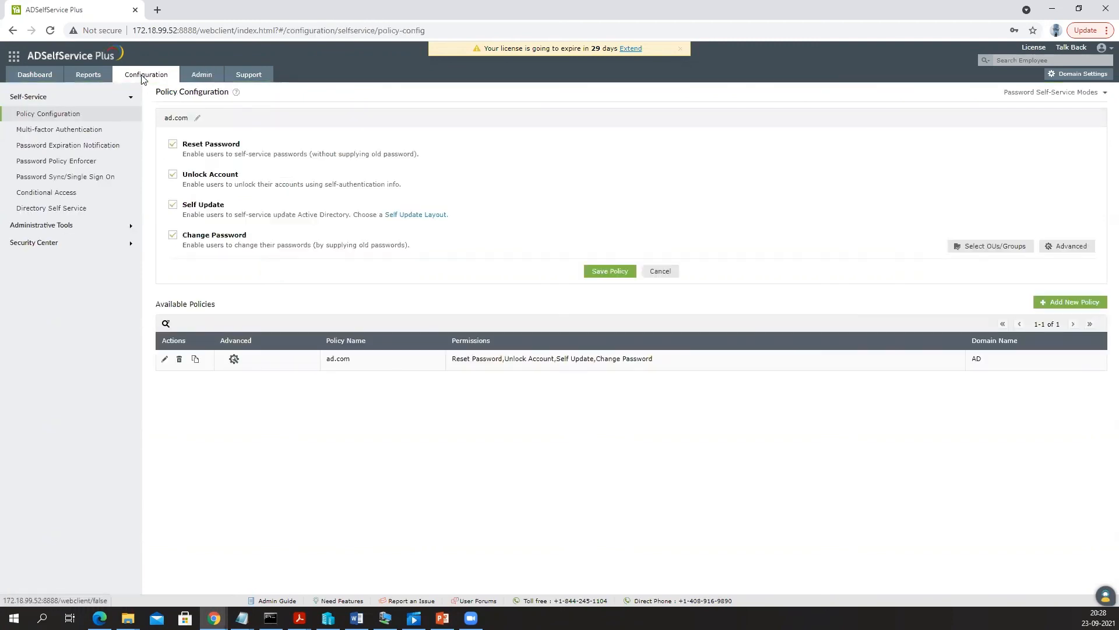
left_click(85, 80)
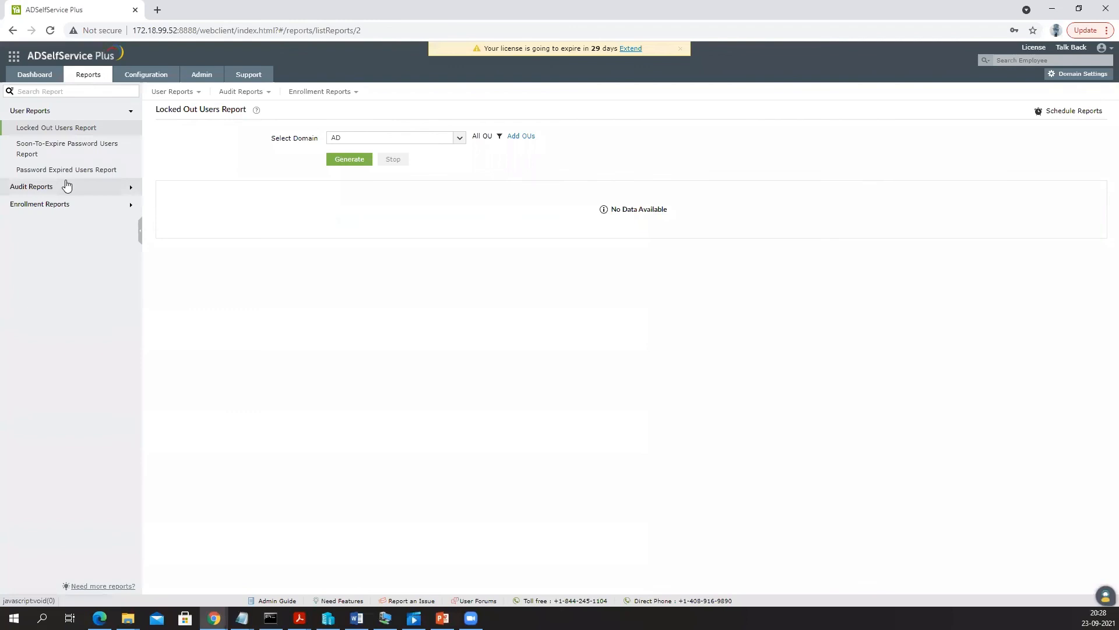
left_click(43, 186)
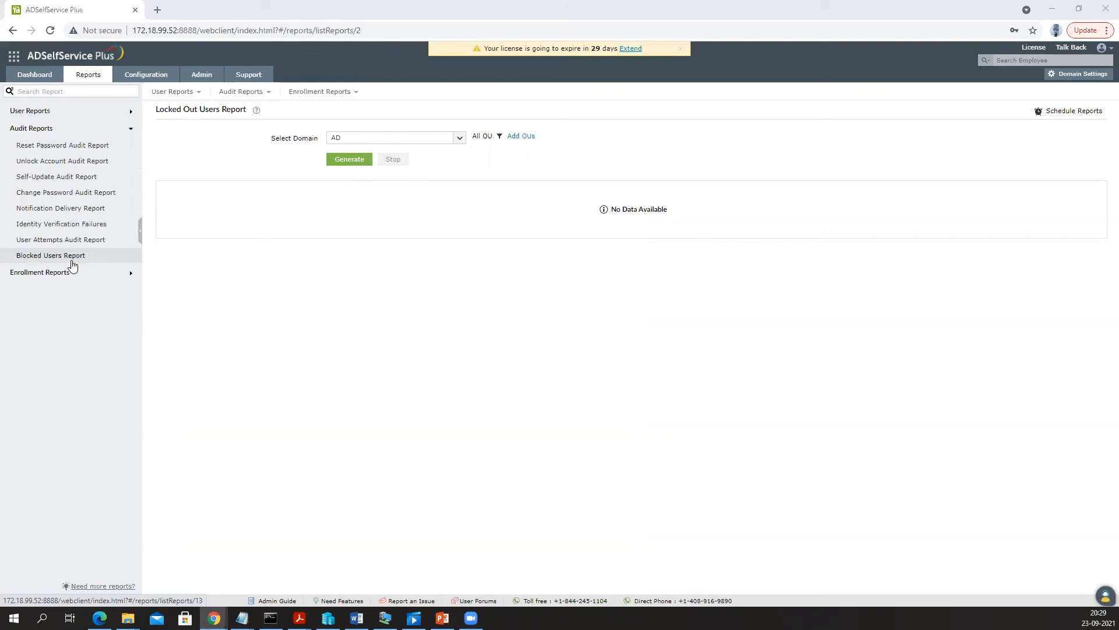
left_click(155, 75)
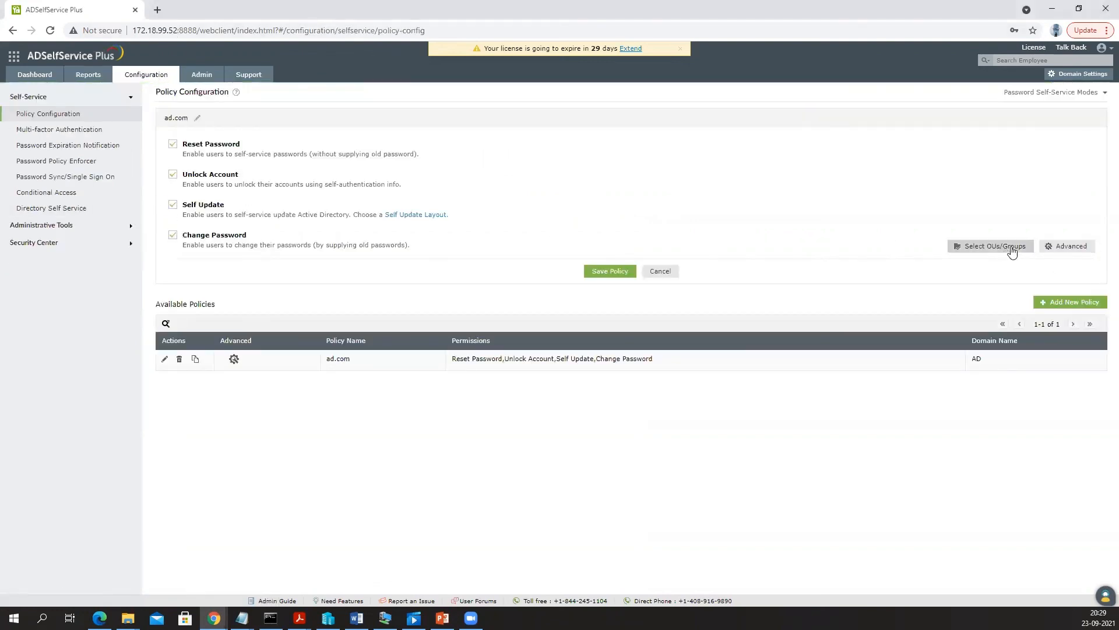
left_click(1066, 247)
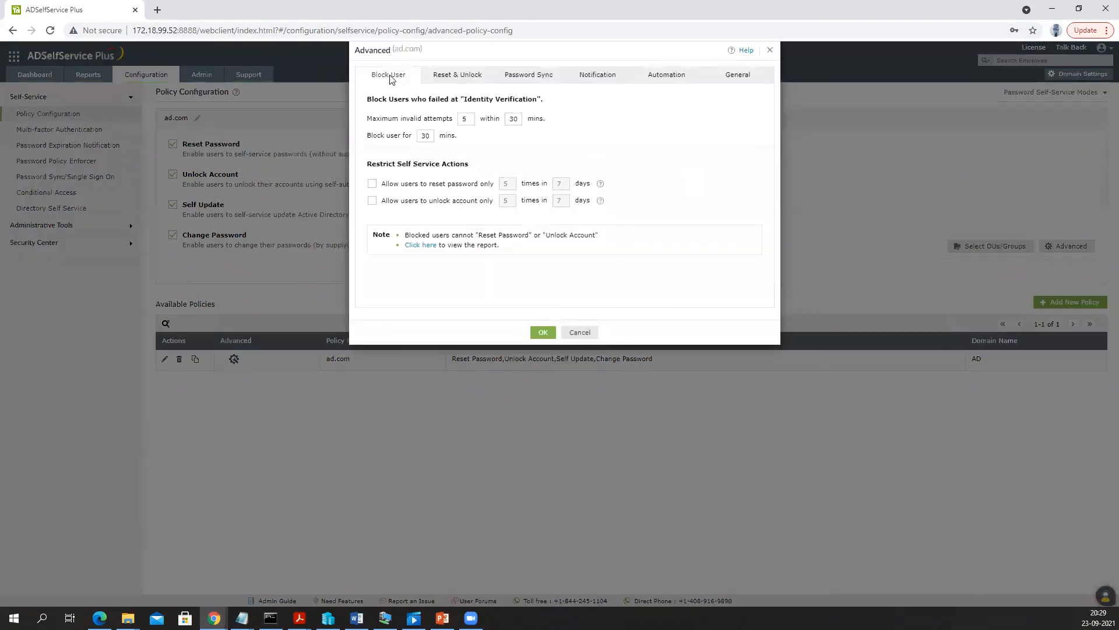
left_click_drag(374, 100, 500, 119)
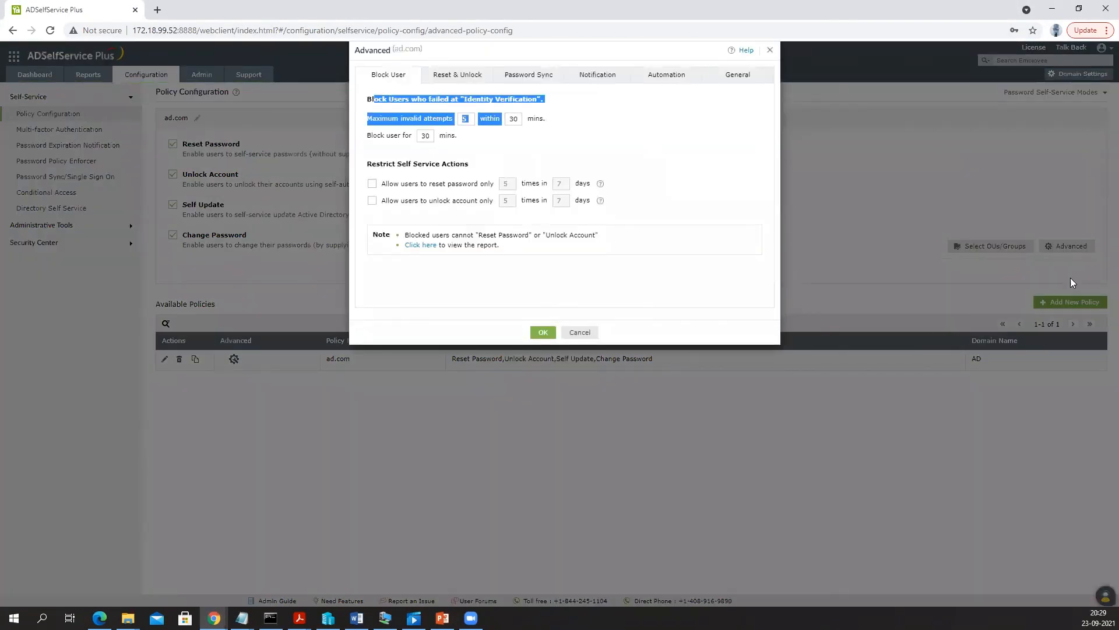
left_click(652, 161)
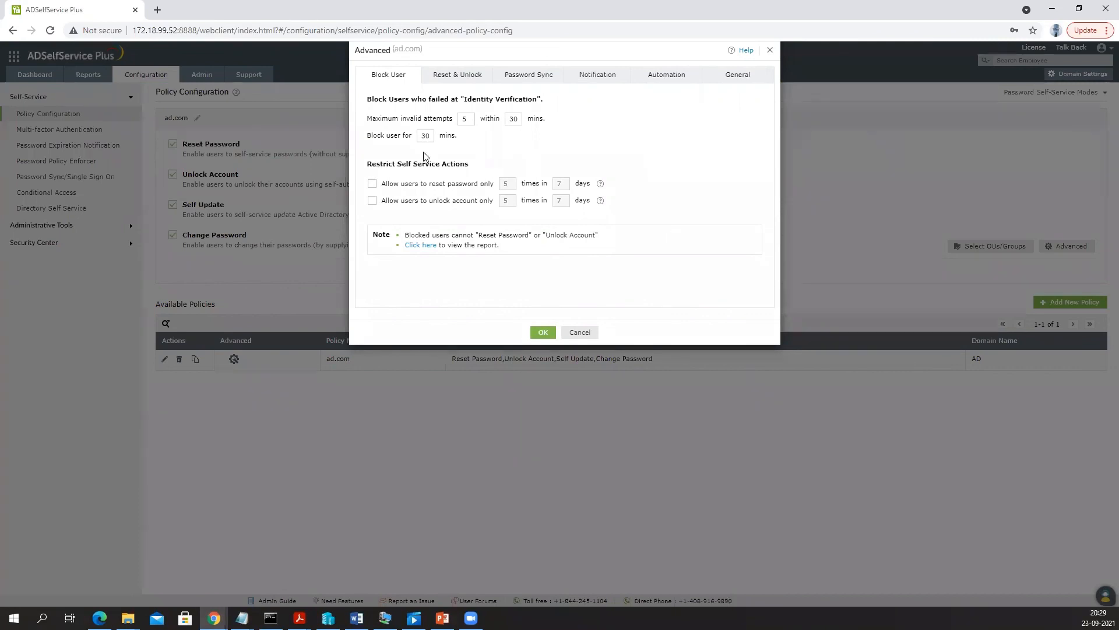
left_click(455, 75)
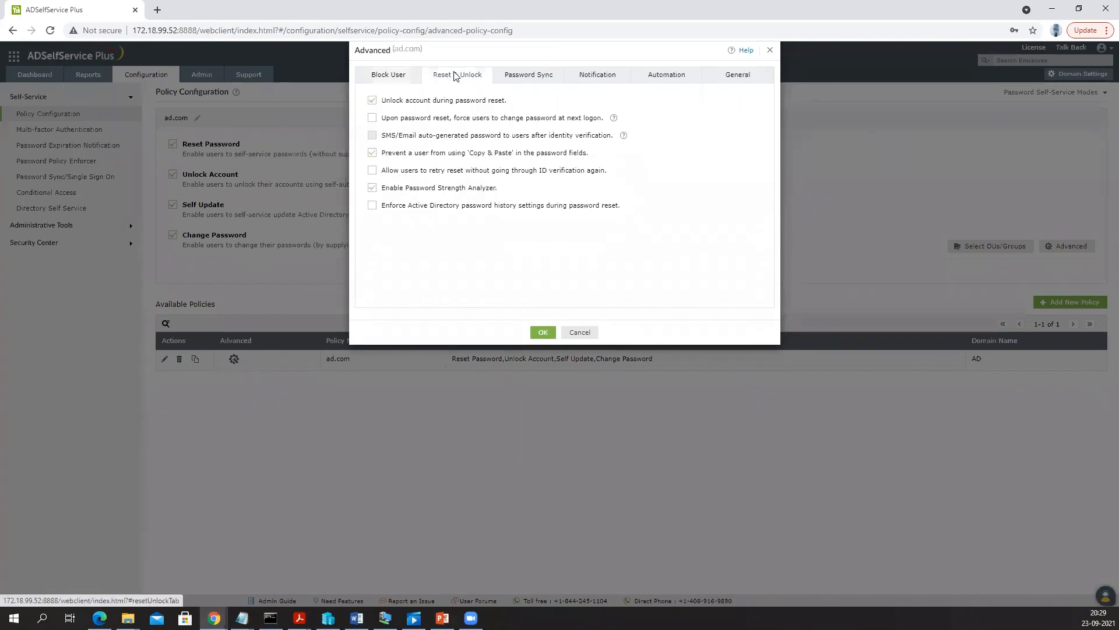
left_click(520, 77)
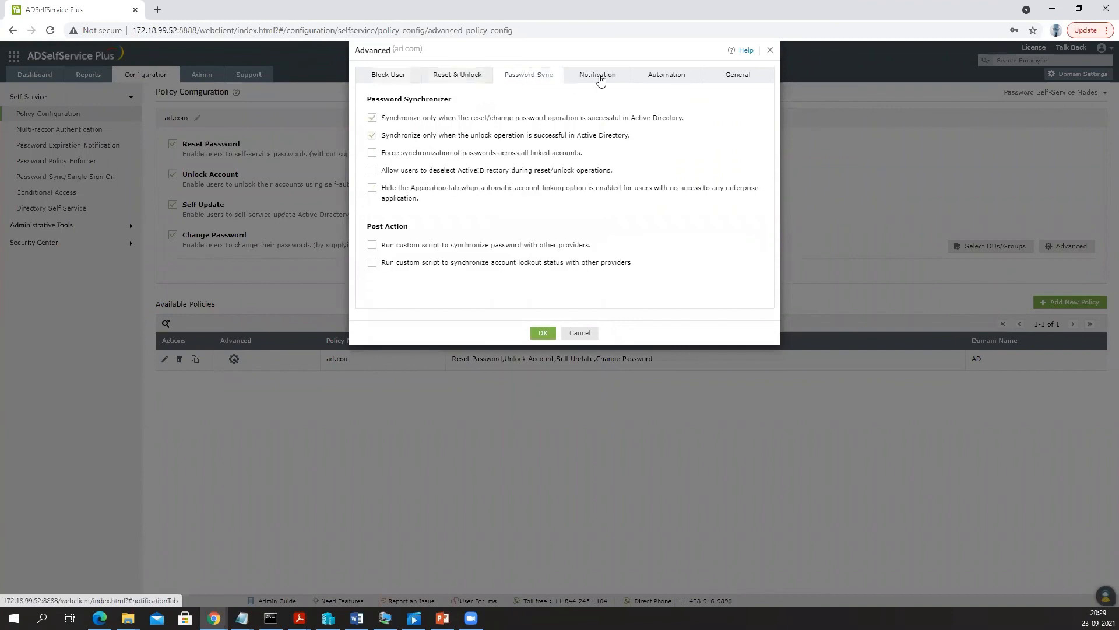
left_click(605, 79)
left_click(665, 76)
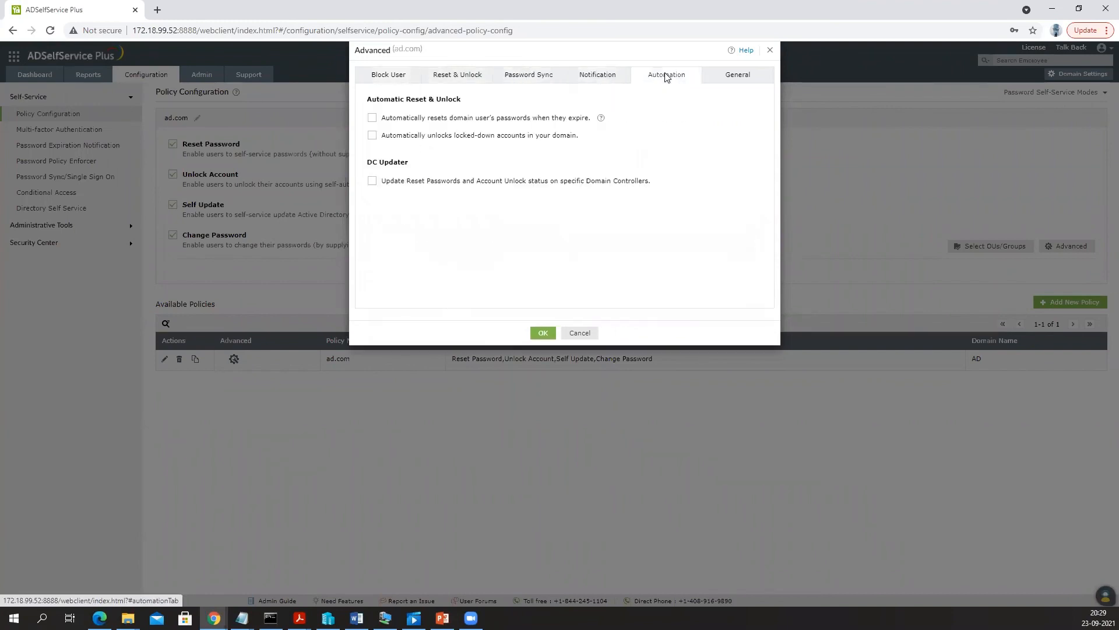
left_click(751, 76)
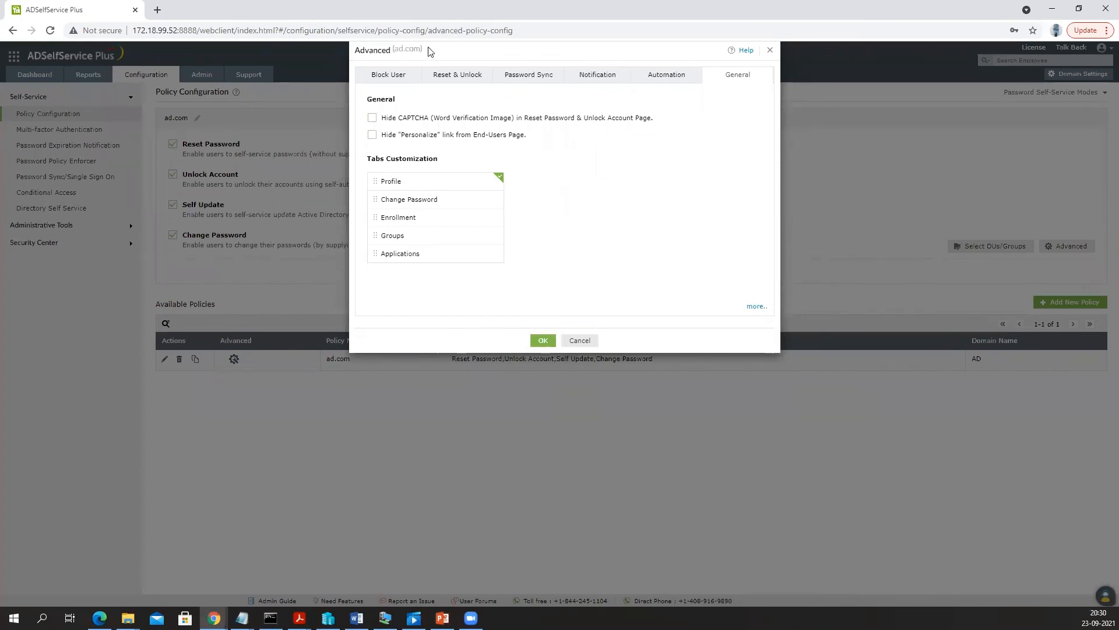
left_click(579, 340)
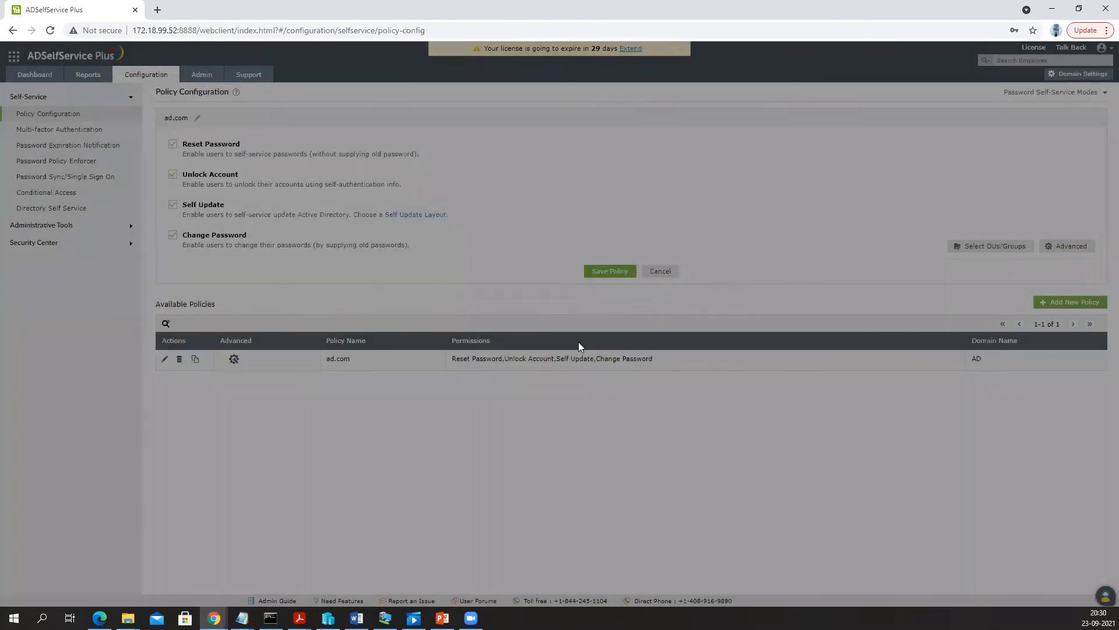